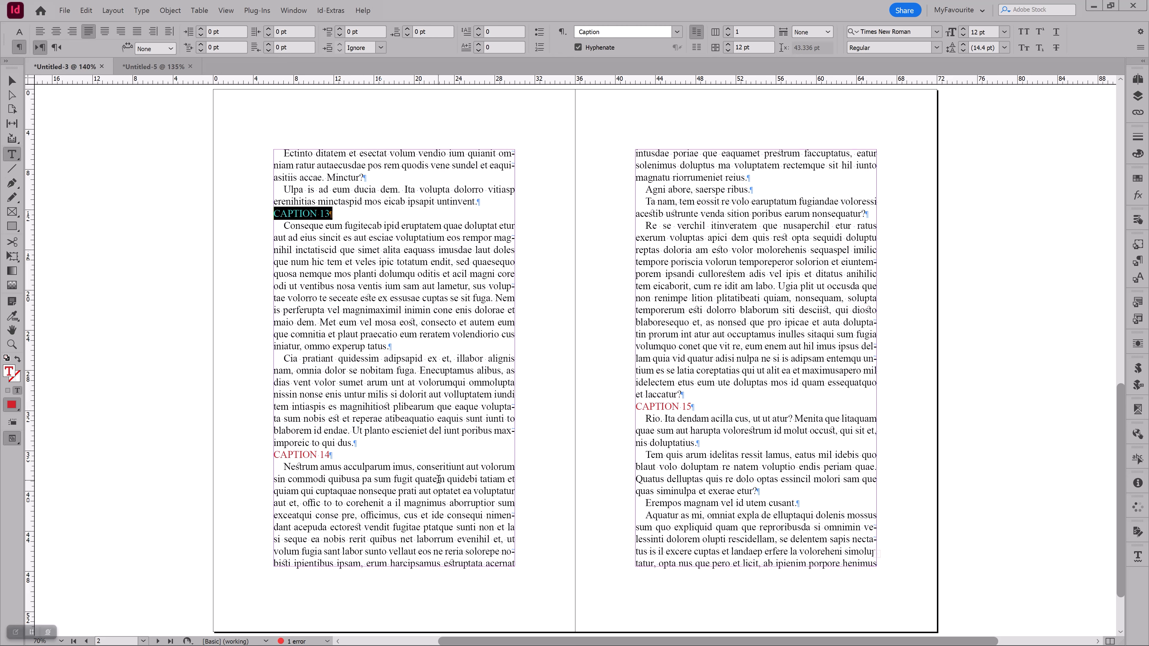
Examine the paragraph styles applied to the body text and to the CAPTION 13, 14 and 15 lines
left_click(340, 273)
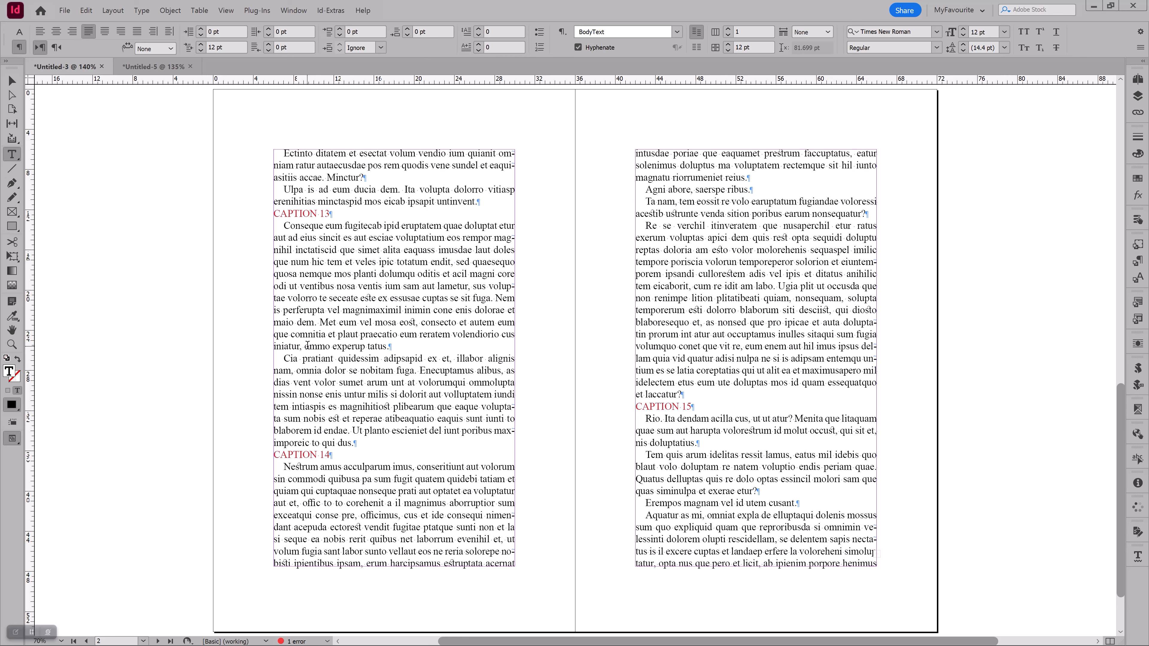
triple_click(397, 262)
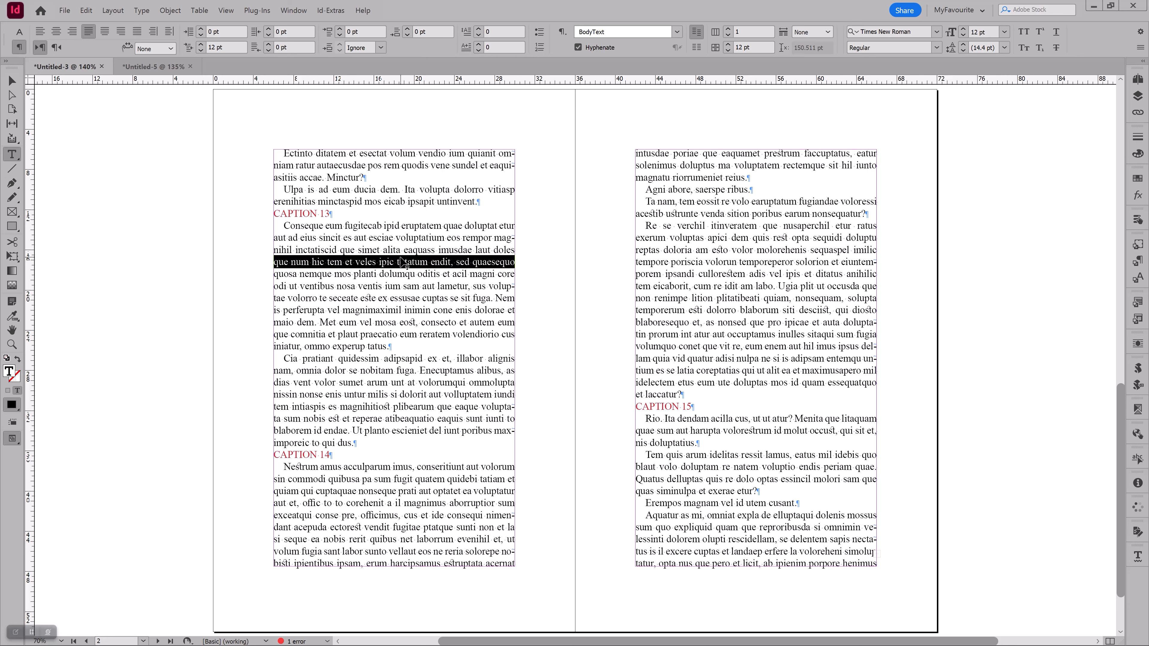
left_click(390, 297)
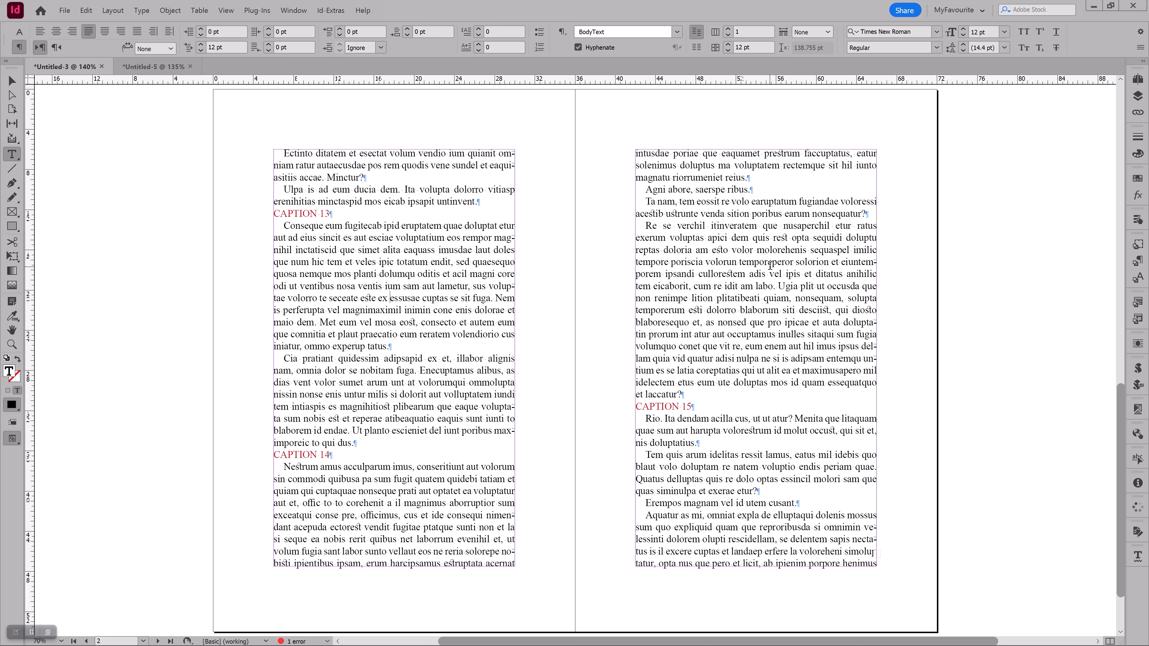
left_click(1136, 244)
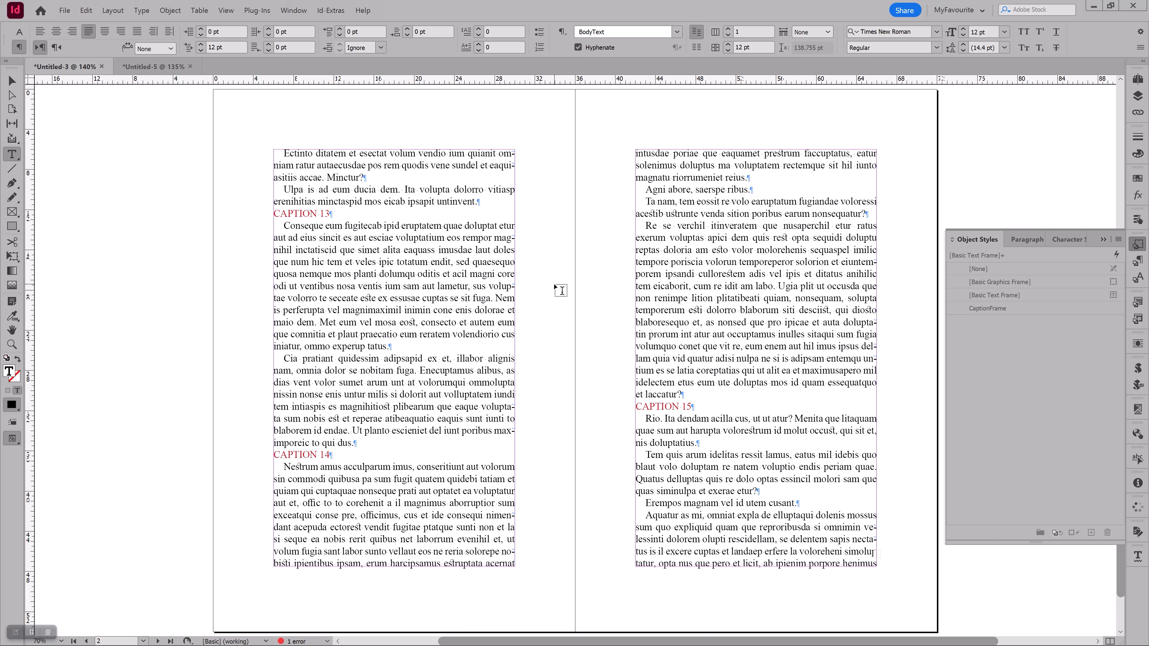
triple_click(327, 163)
left_click(325, 236)
triple_click(312, 212)
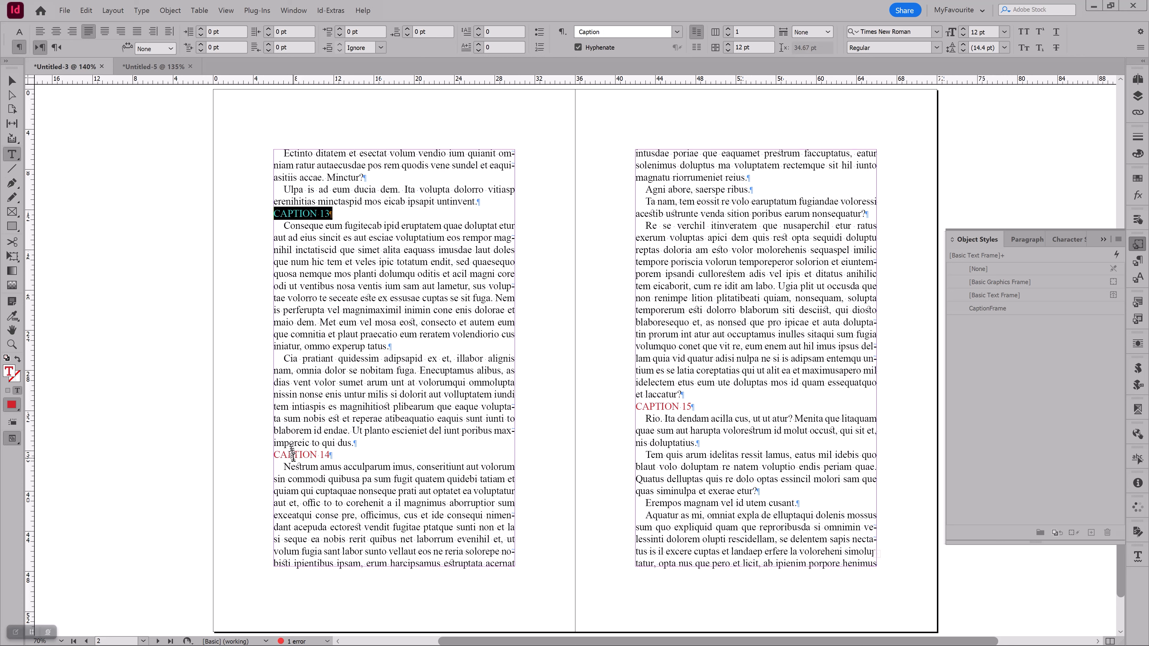
triple_click(292, 454)
double_click(645, 406)
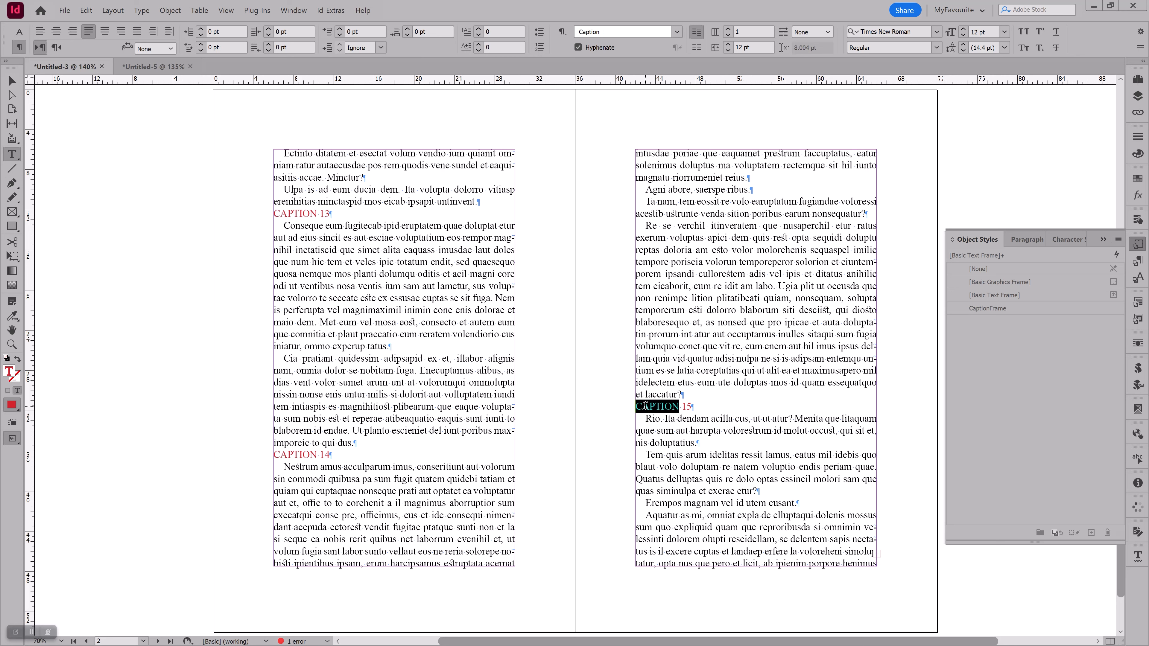
left_click(1136, 263)
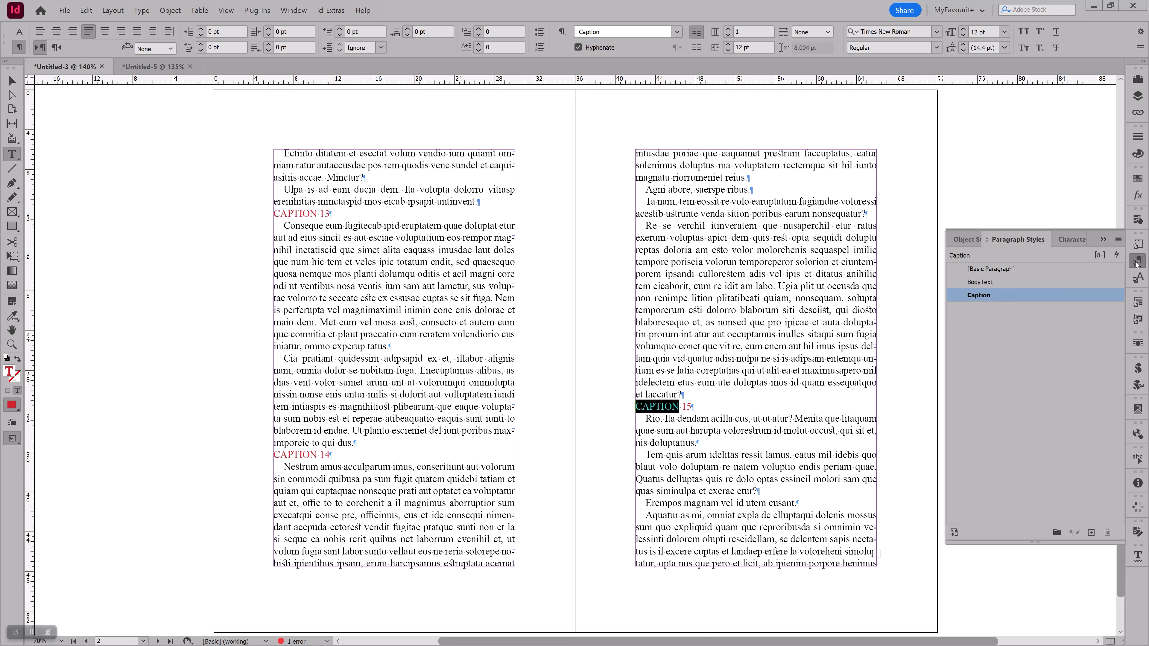
left_click_drag(750, 225, 734, 346)
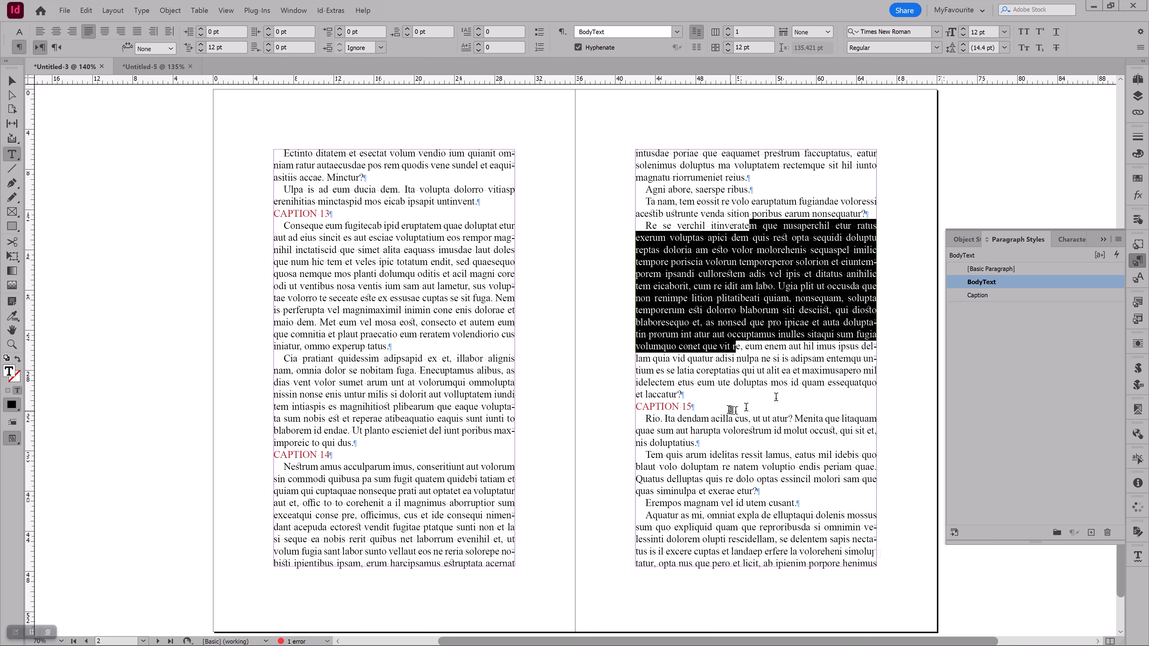
double_click(665, 407)
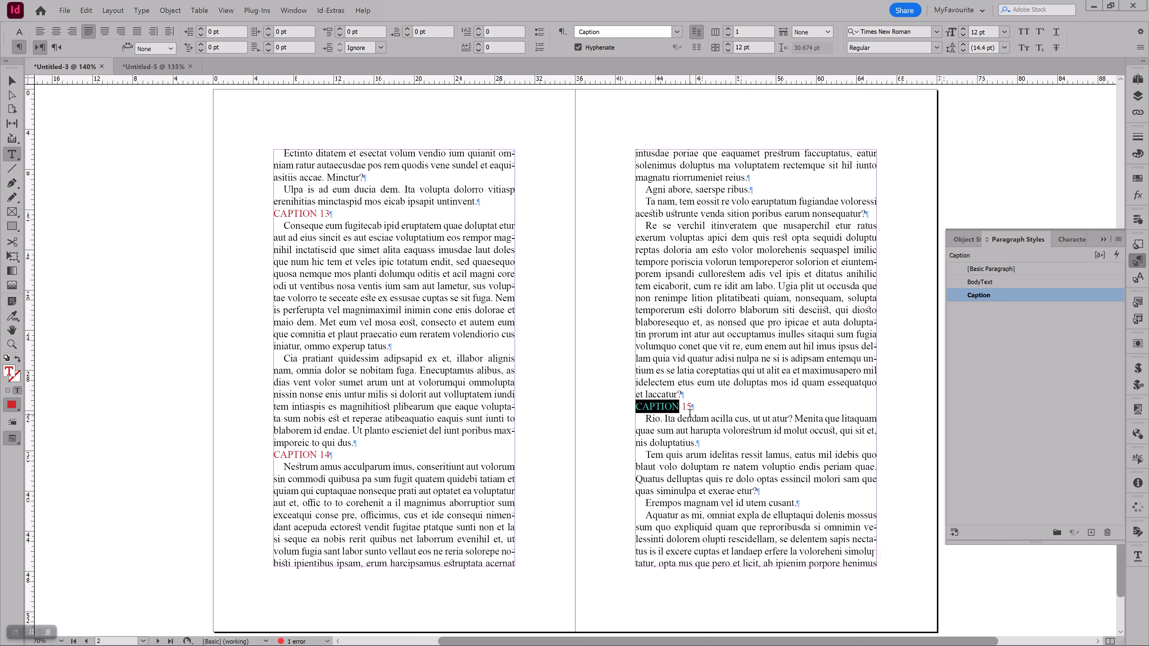
left_click(706, 369)
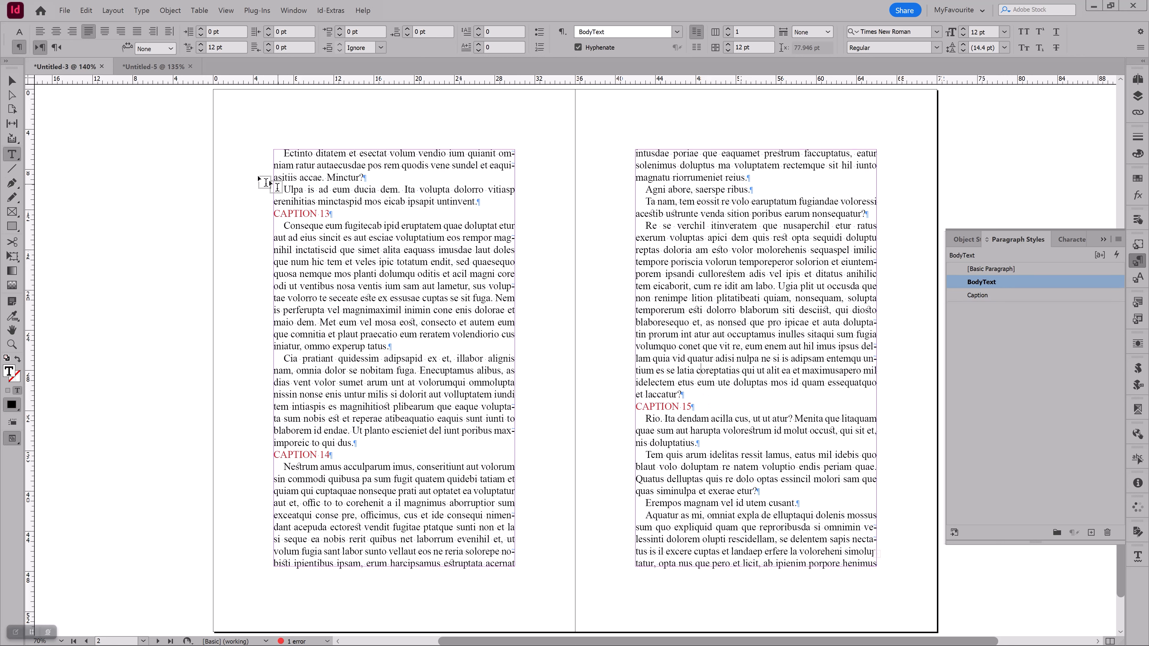
Switch to the Untitled-5 document and check which object style is applied to the CAPTION 13 frame
left_click(150, 68)
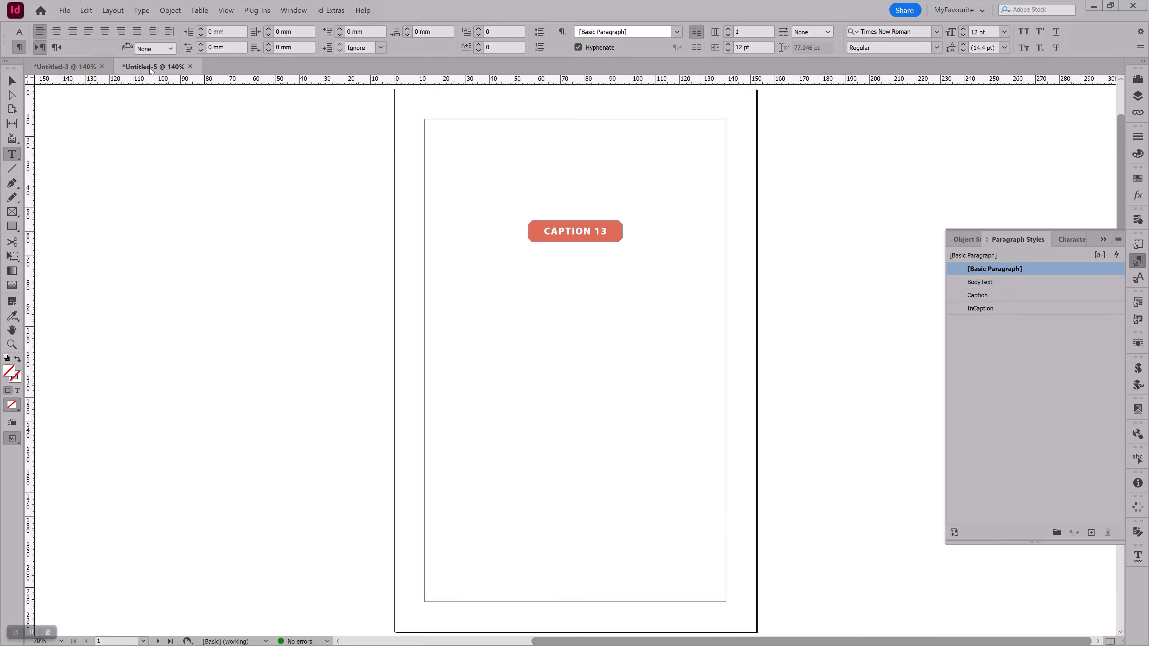
left_click(12, 80)
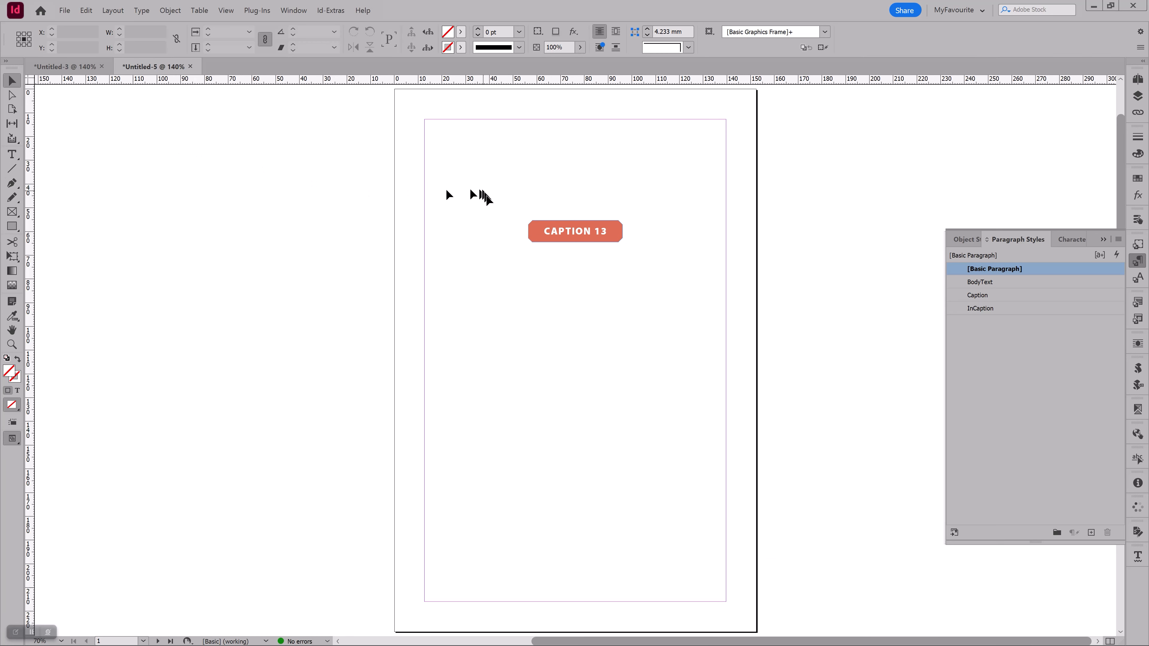
left_click(533, 230)
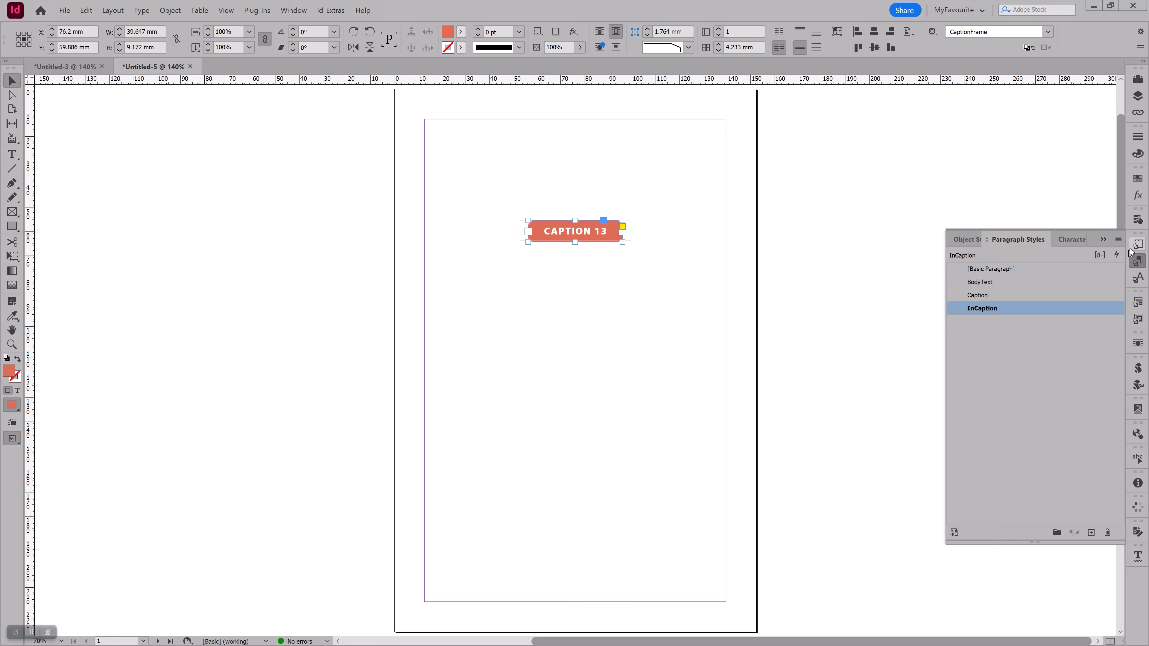
left_click(1137, 245)
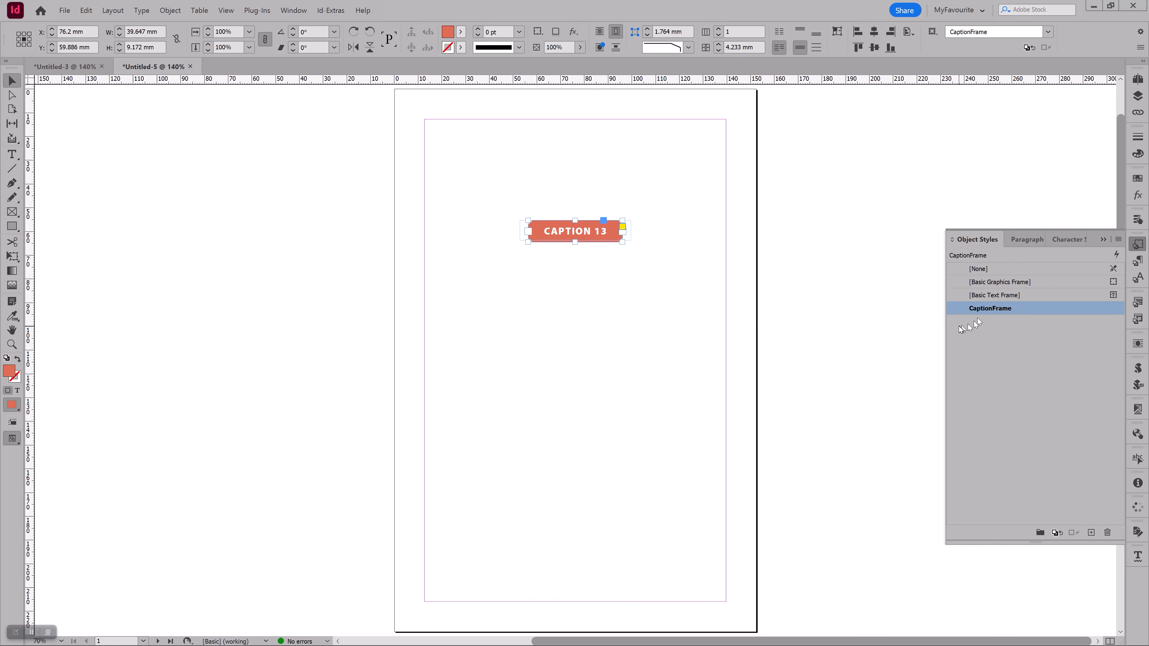
left_click_drag(588, 236, 968, 328)
Review the CaptionFrame object style's fill, corner, auto size, size and position, text wrap and anchored object settings
right_click(983, 314)
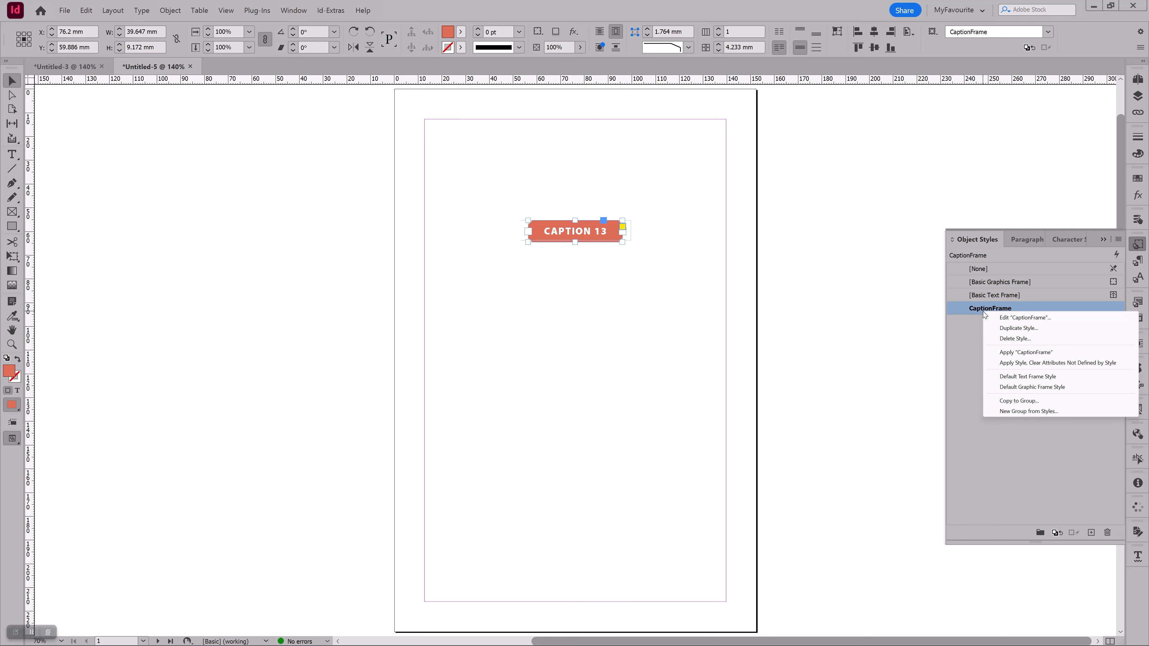
left_click(999, 319)
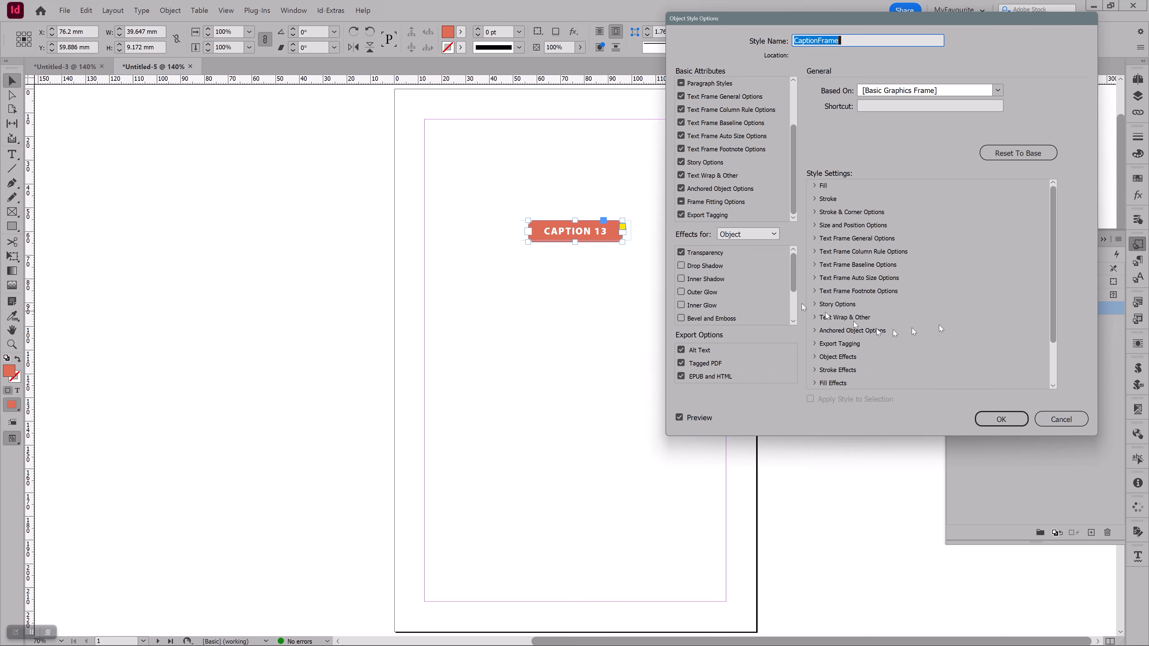
left_click_drag(794, 135, 792, 88)
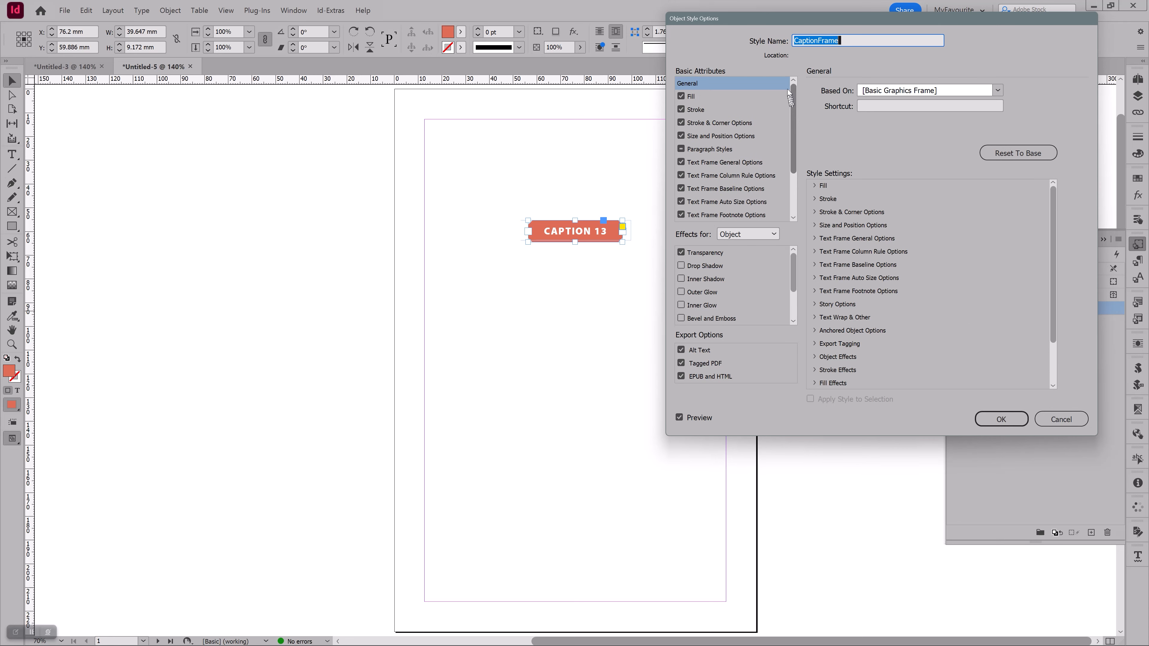
left_click(723, 97)
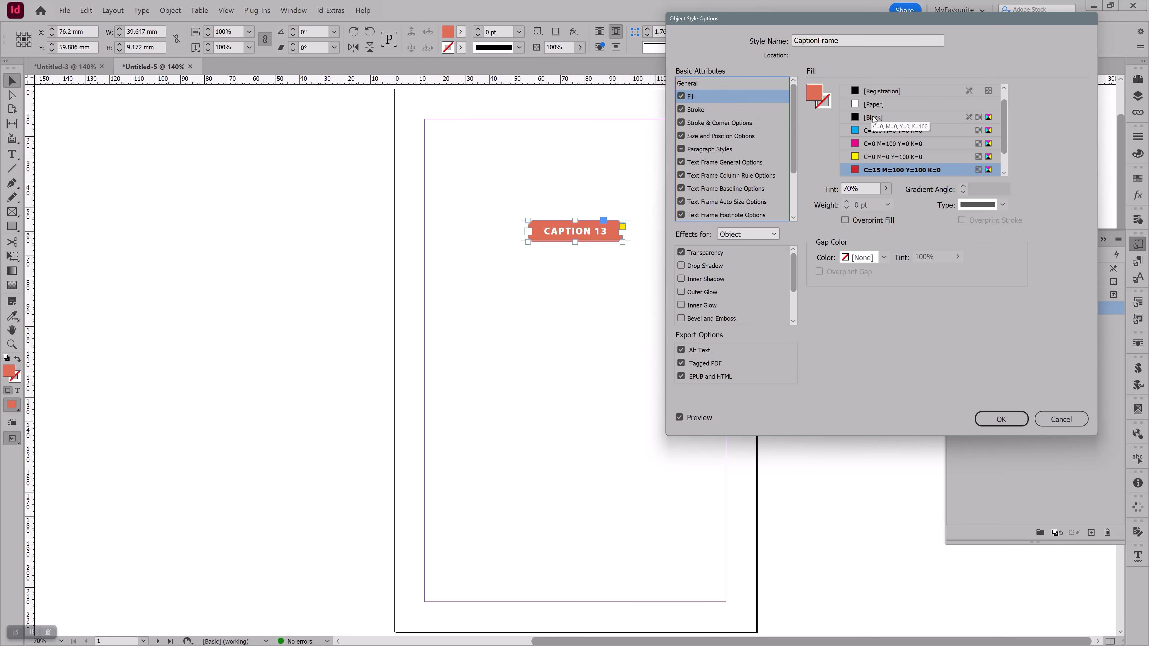
left_click(746, 125)
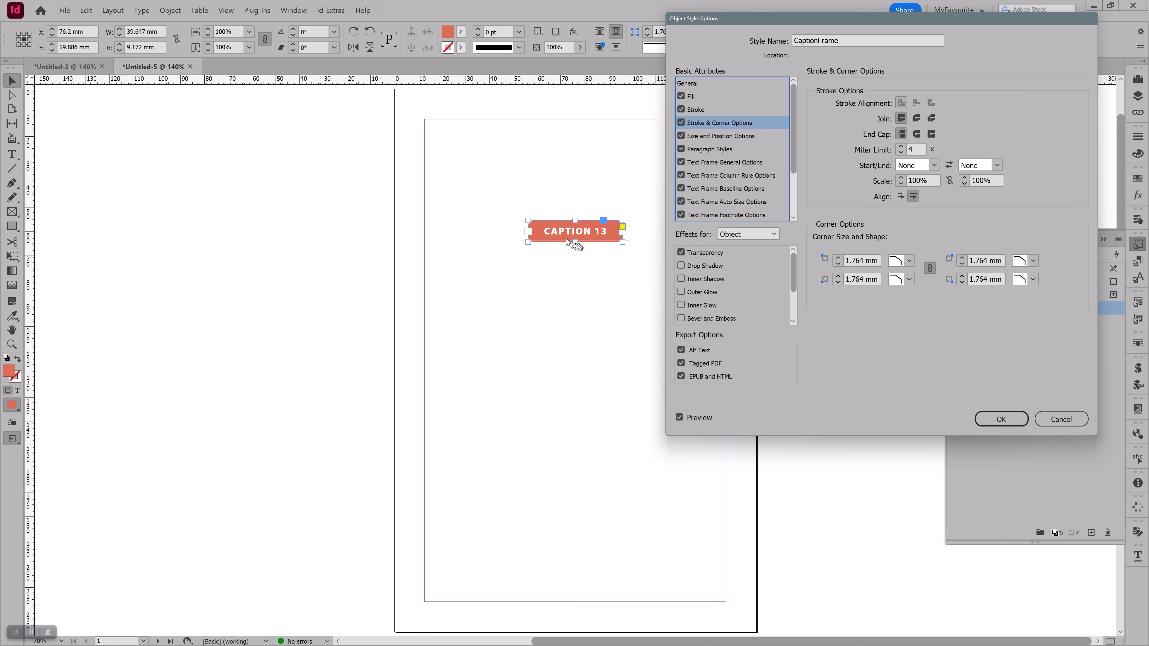
left_click(722, 204)
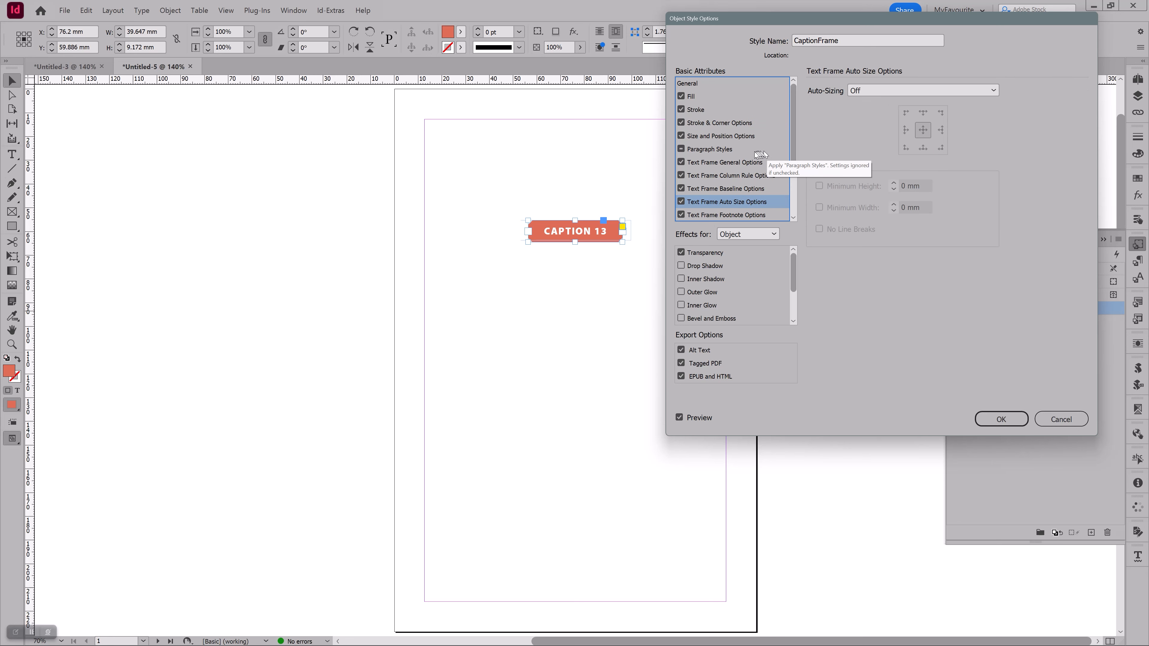
left_click(738, 137)
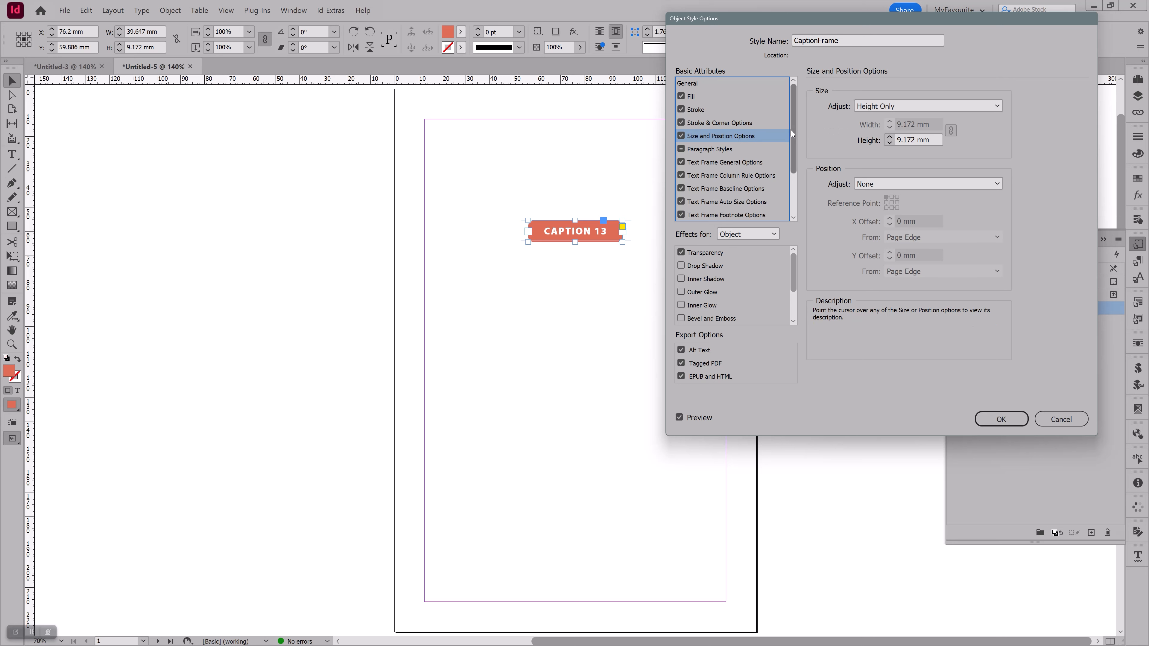
left_click_drag(791, 130, 793, 167)
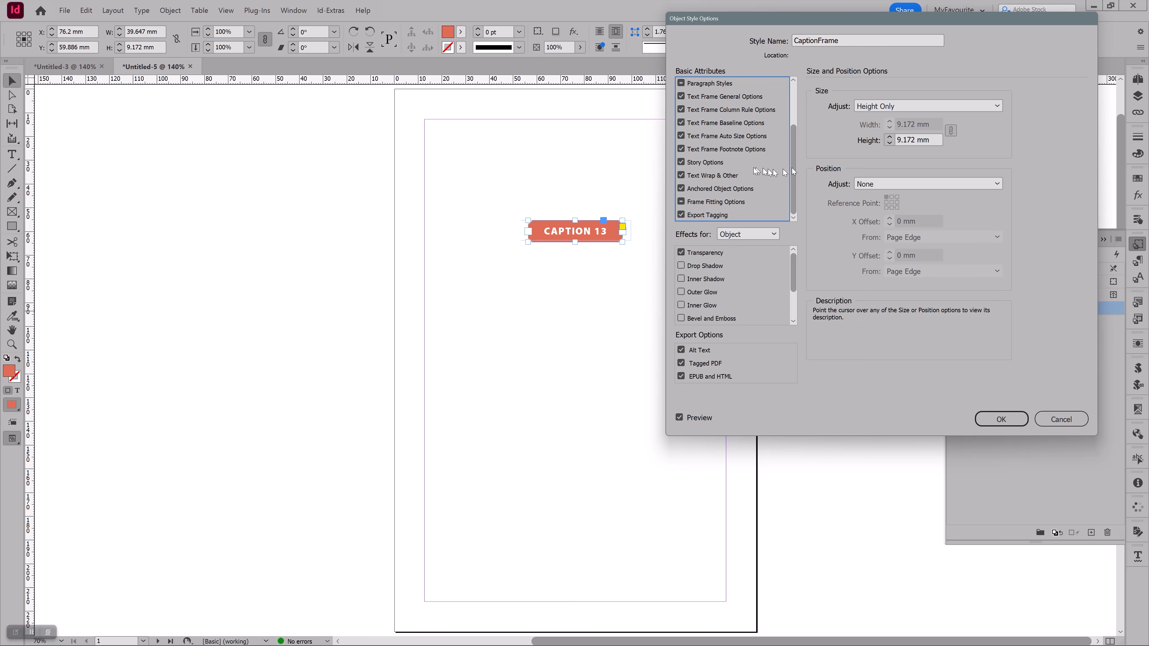
left_click(737, 175)
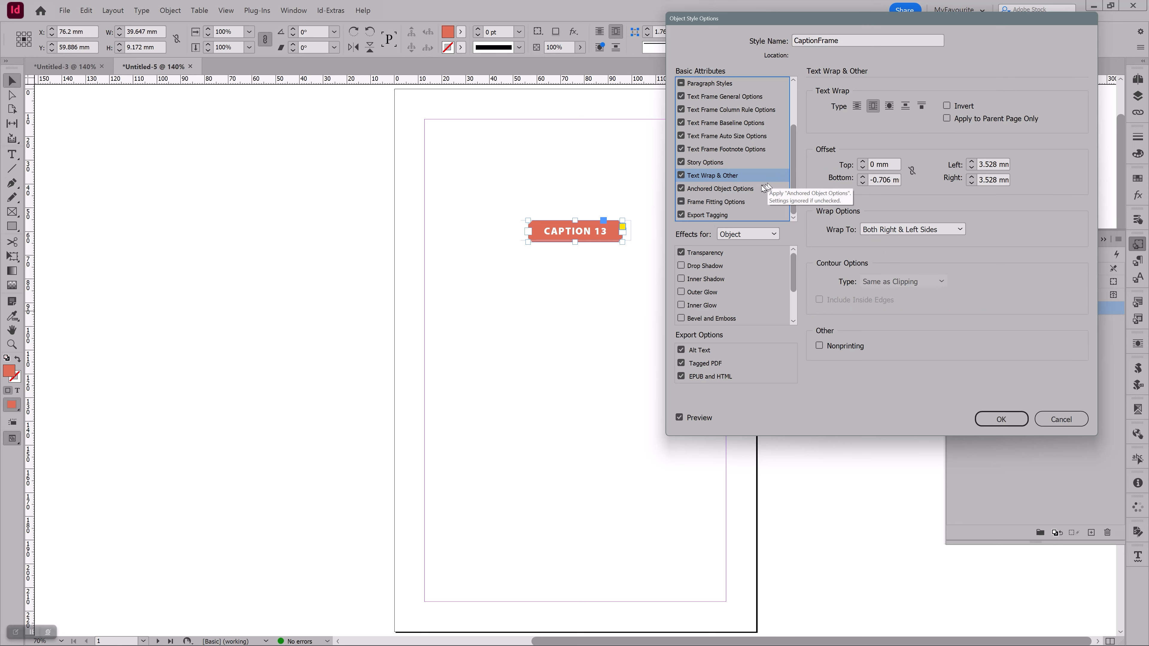
left_click(755, 190)
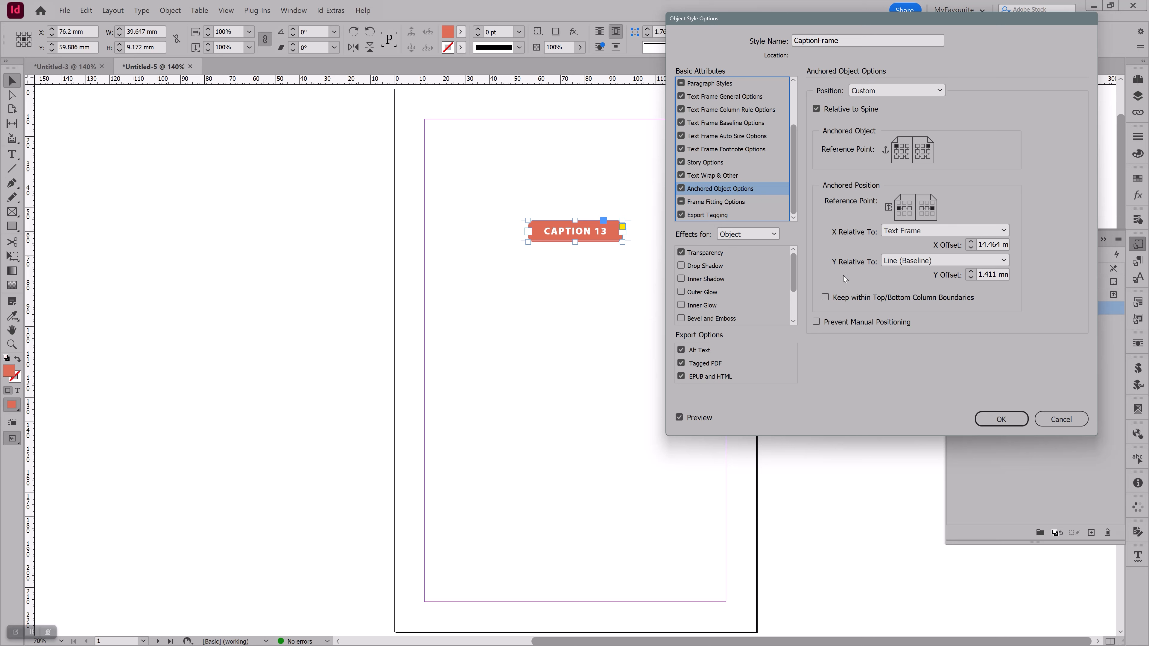
left_click(989, 421)
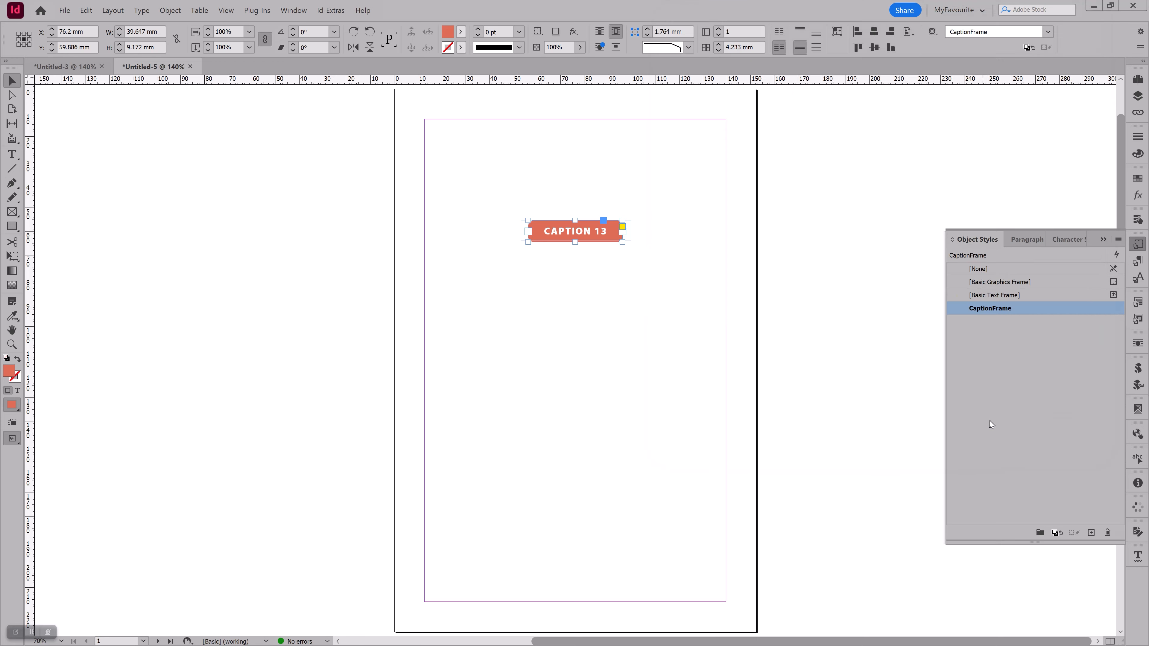
Draw a text frame about 124 mm by 63 mm below the caption frame and fill it with placeholder text
key("t")
left_click_drag(444, 295, 740, 445)
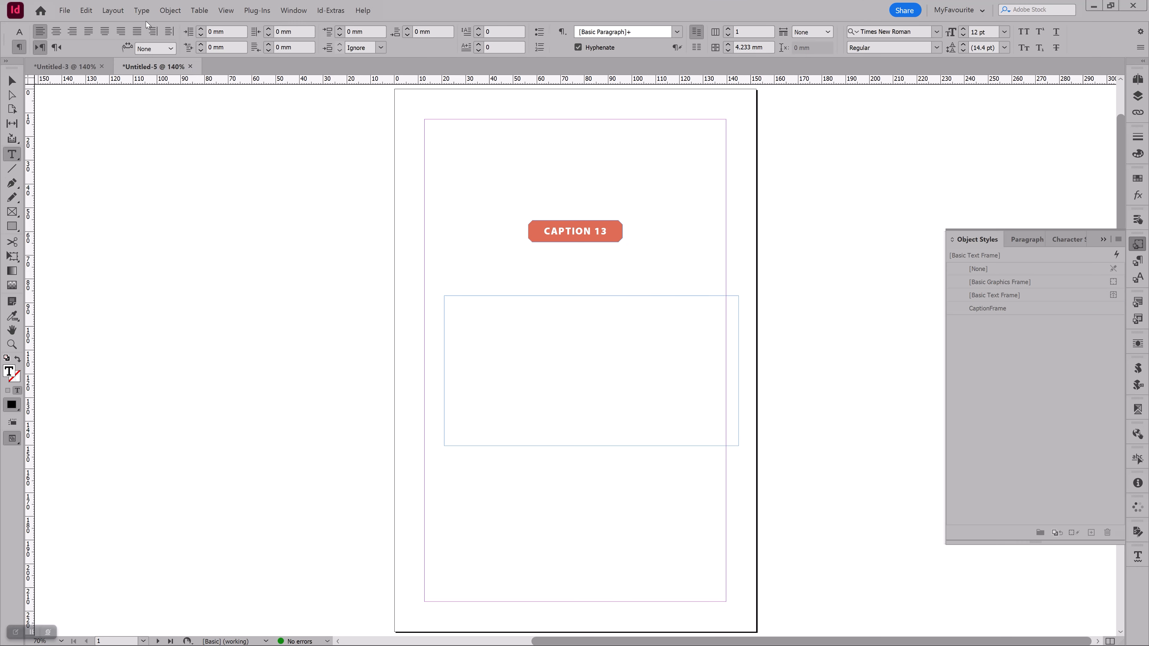
left_click(142, 10)
left_click(192, 361)
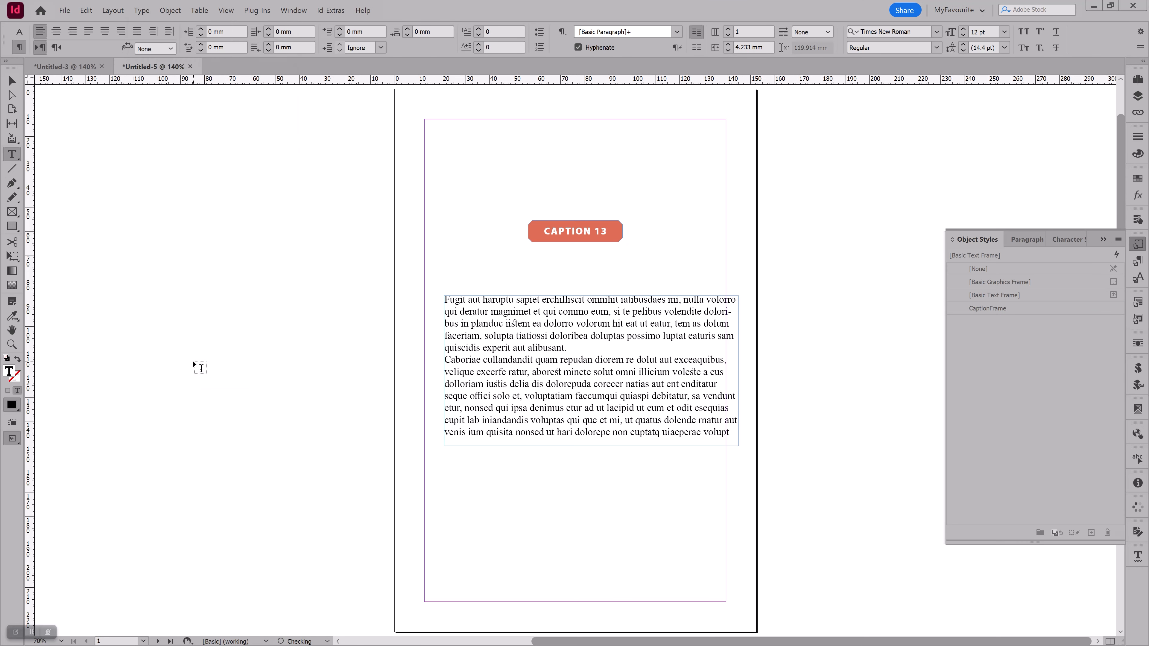
key("Escape")
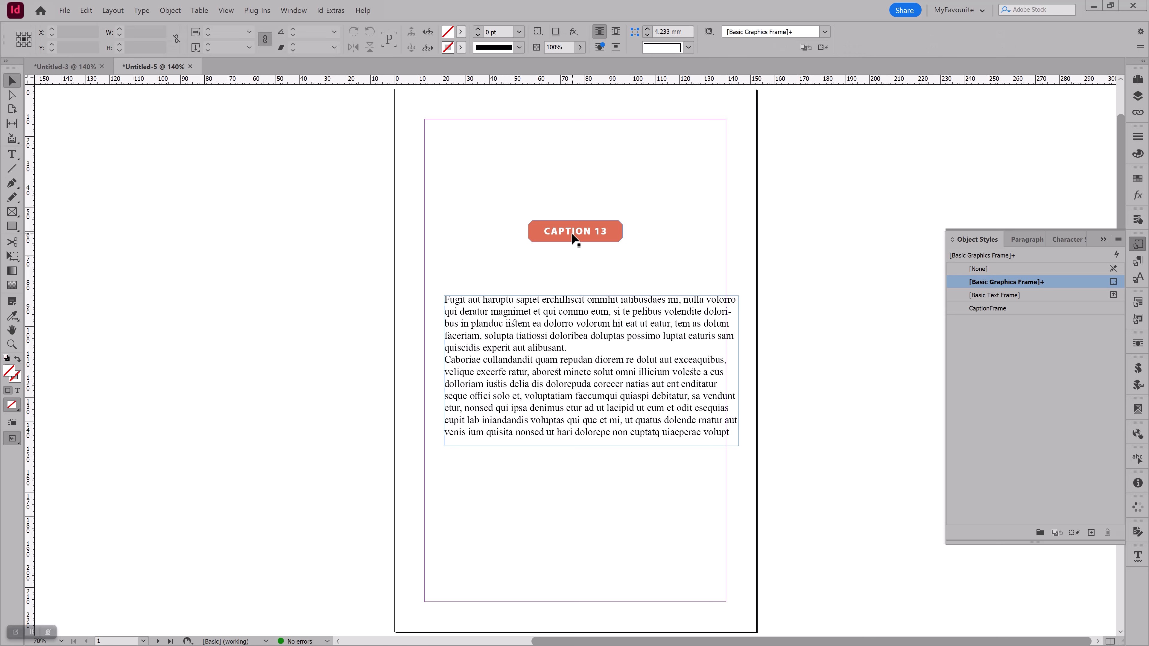
Cut the CAPTION 13 frame and paste it as an anchored object into a new empty paragraph between the two placeholder paragraphs
left_click(578, 231)
key("Delete")
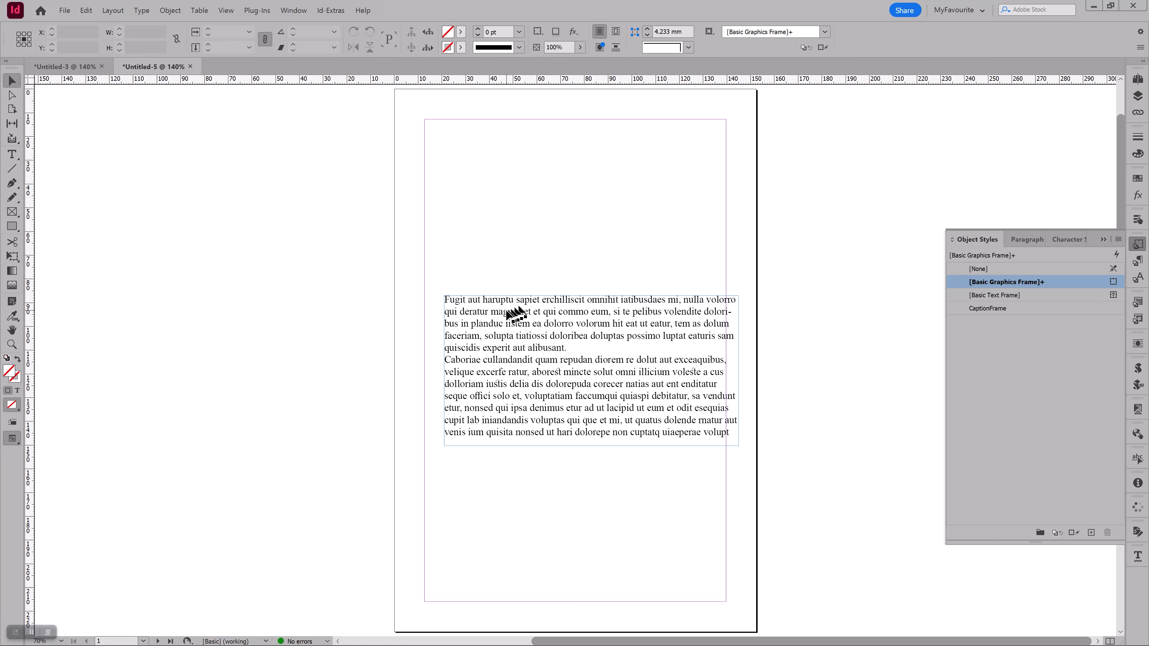
double_click(504, 312)
key("Down")
key("Down")
key("Return")
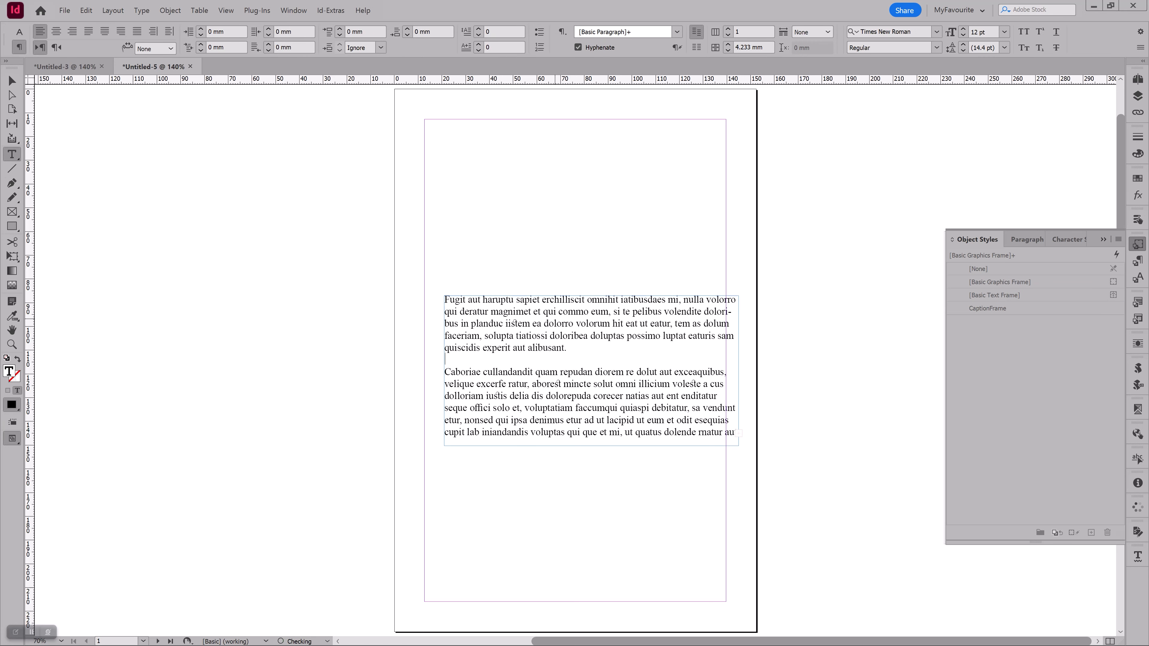
key("ctrl+v")
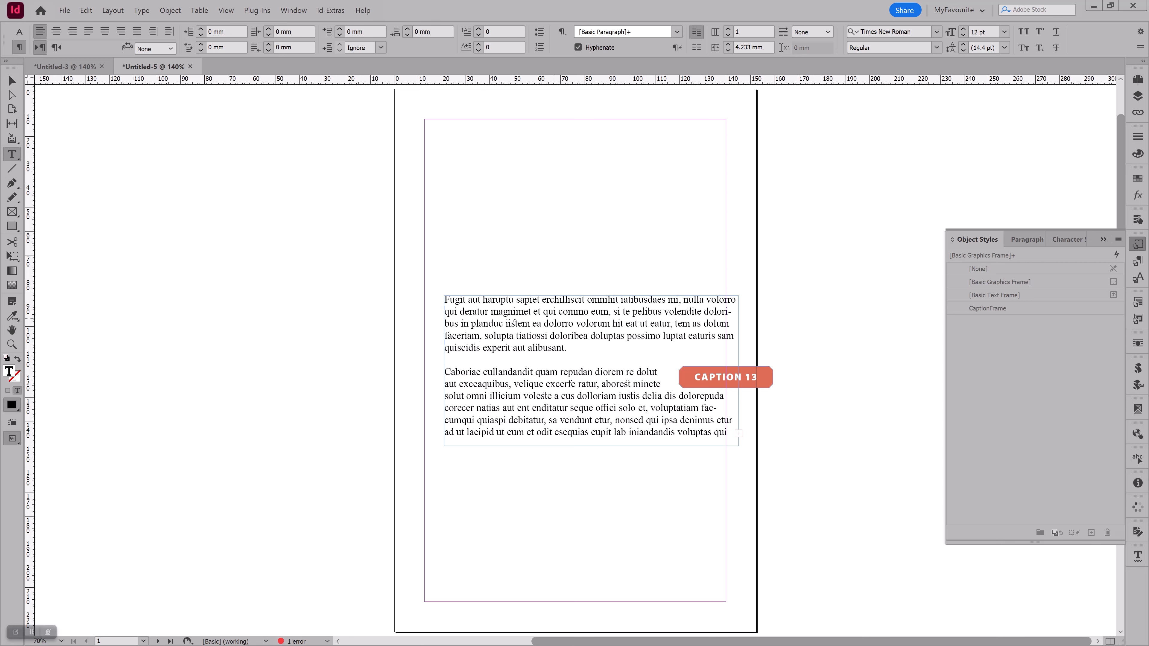
key("Escape")
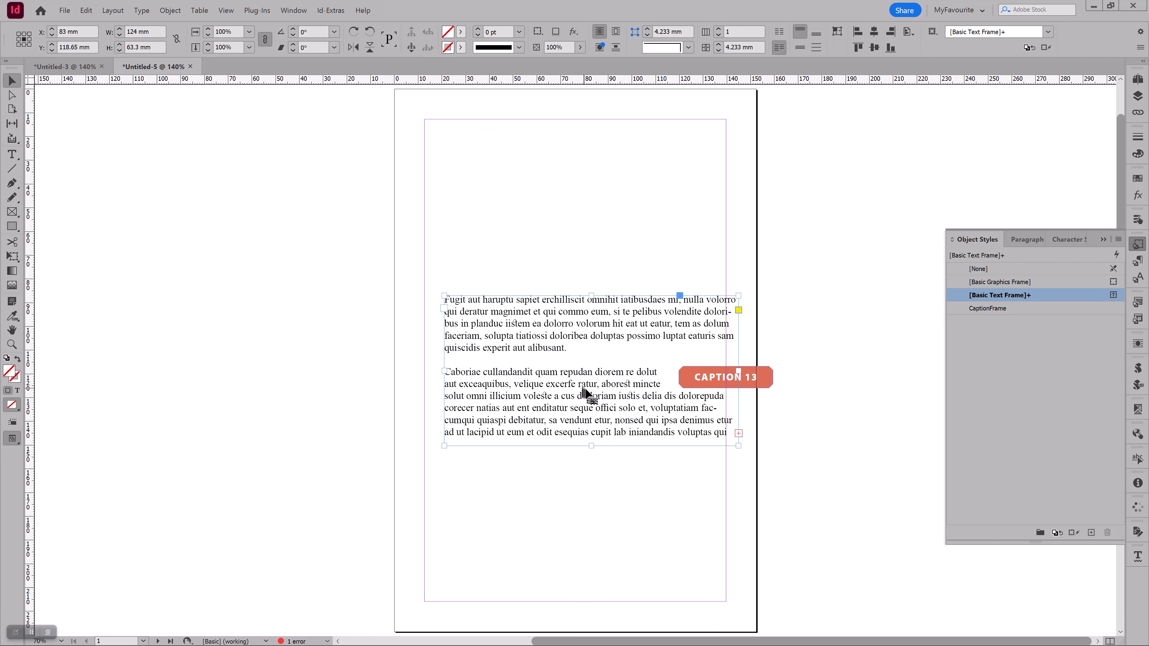
Fit the text frame between the side margins by moving it to the left margin and widening it to 127 mm, and select the anchored caption
left_click_drag(590, 391, 569, 390)
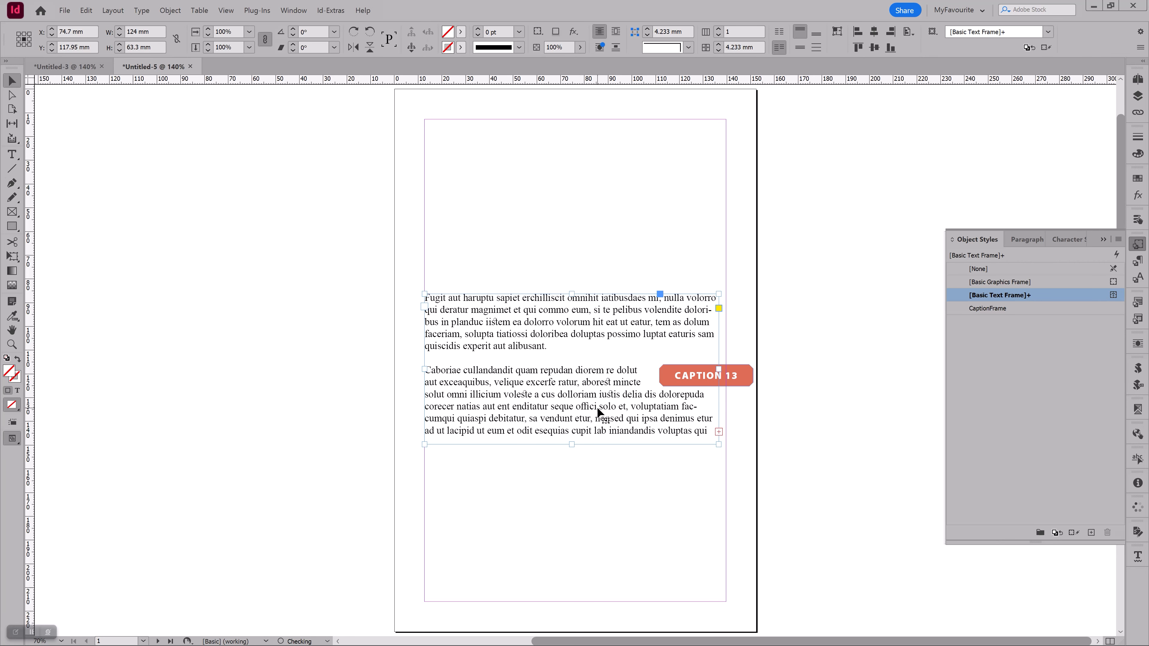
left_click_drag(719, 369, 726, 370)
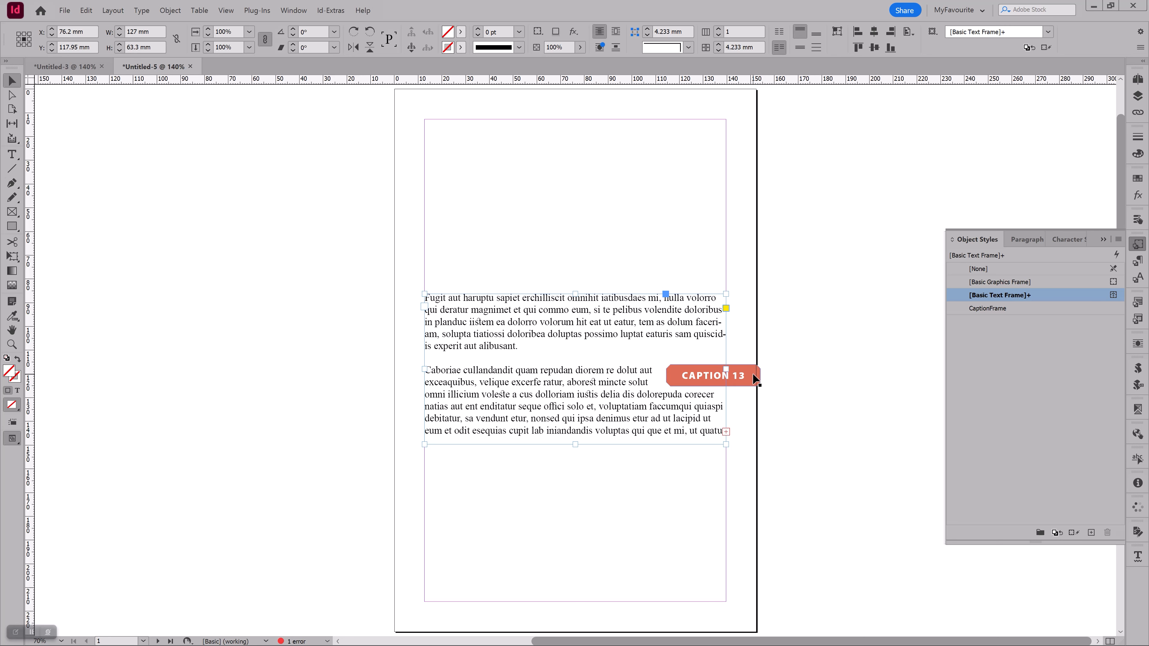
left_click(756, 375)
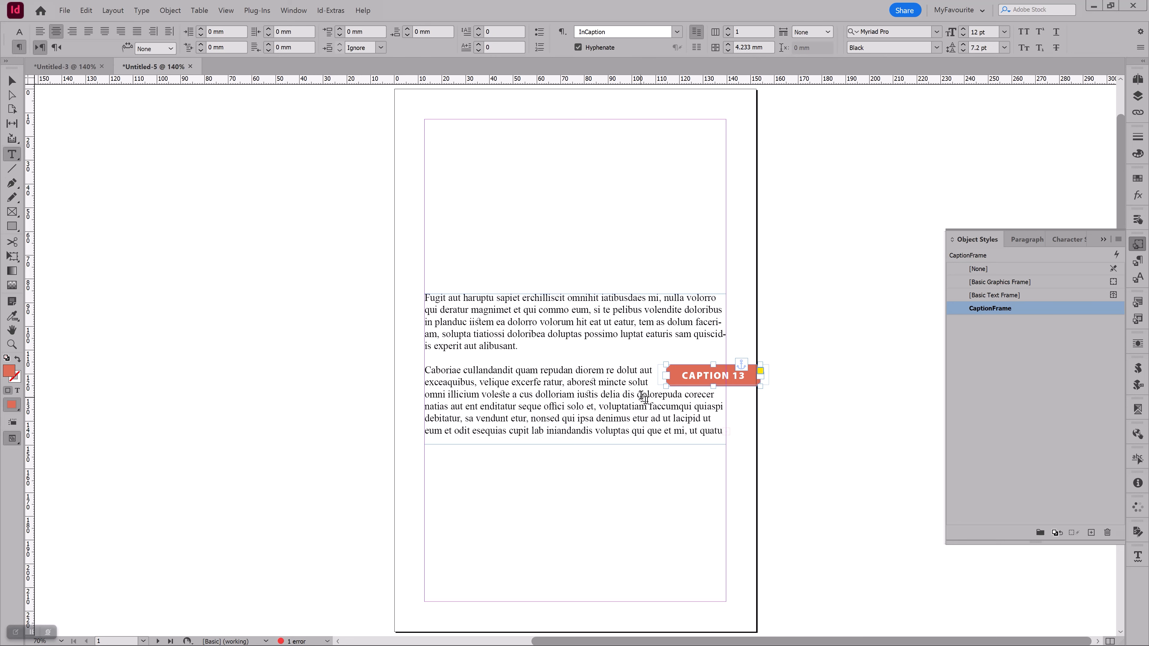
Check the InCaption paragraph style on the CAPTION 13 text and compare it with the body text's paragraph style
double_click(700, 375)
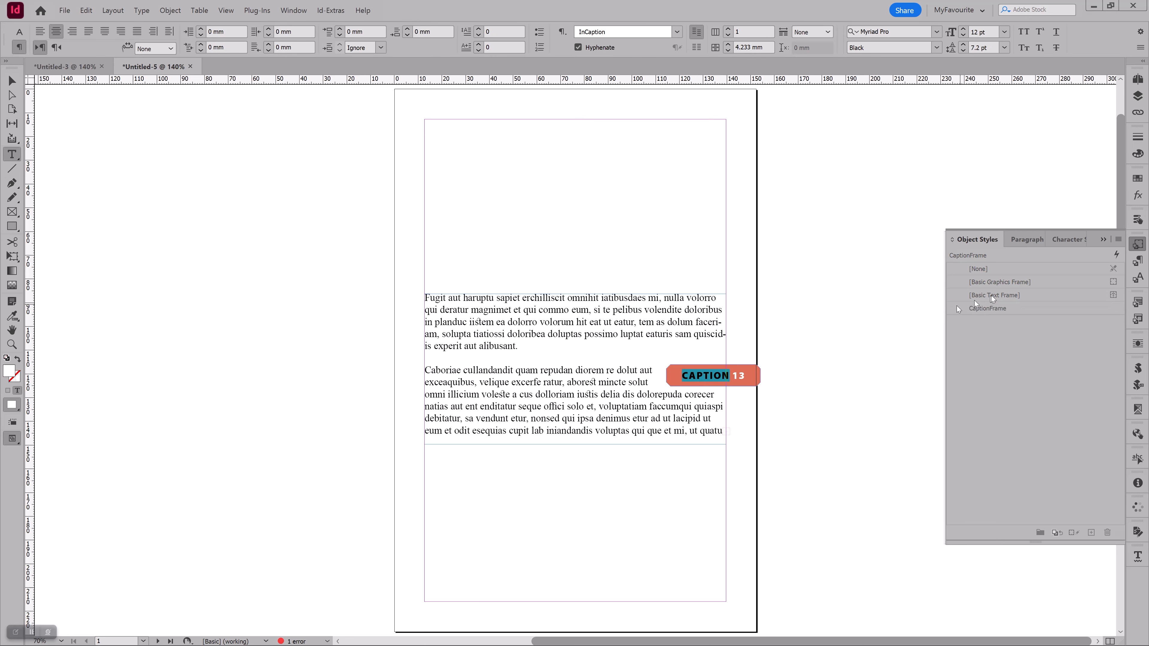
left_click(1137, 262)
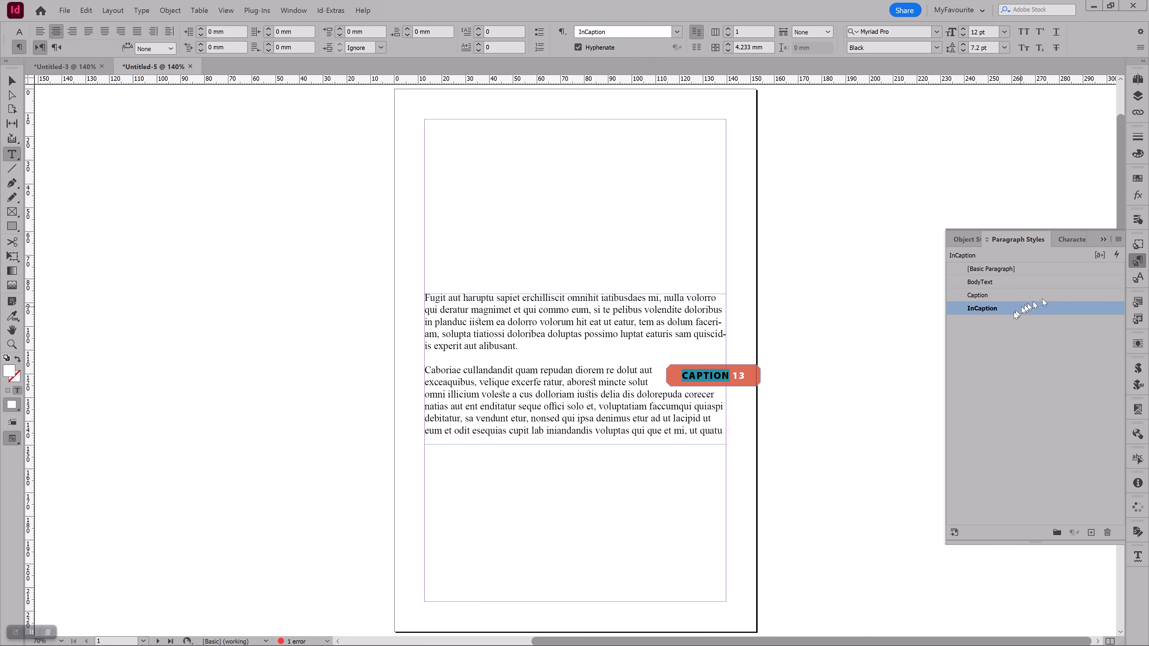
left_click(743, 375)
left_click_drag(743, 375, 697, 376)
left_click(623, 412)
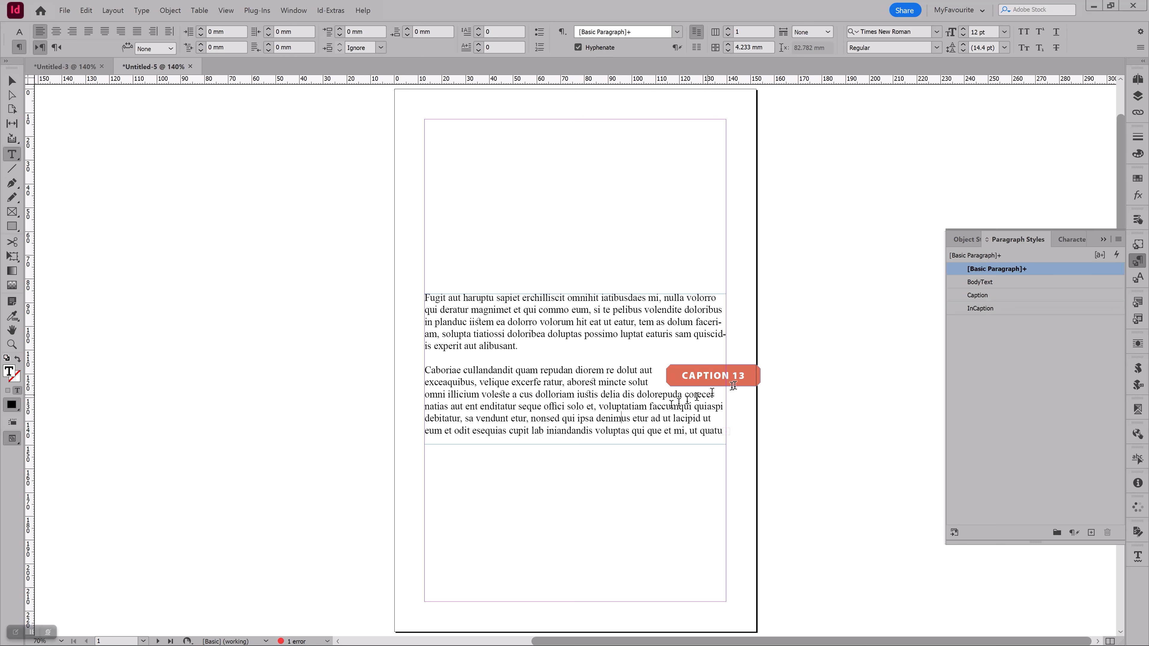
left_click(1136, 261)
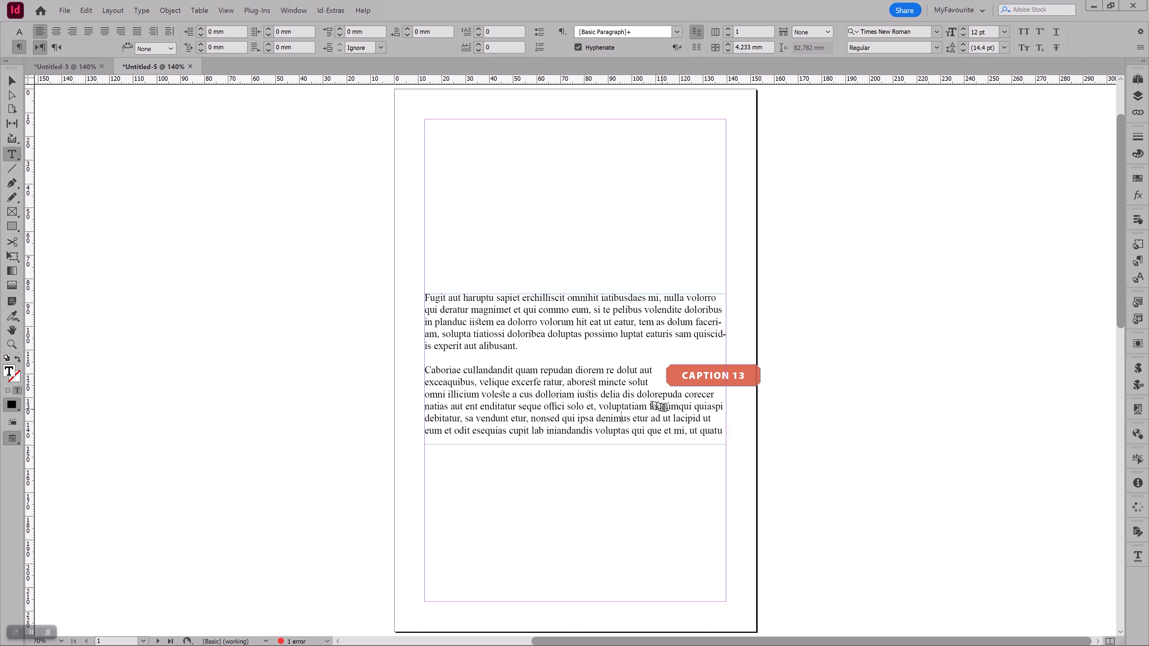
key("Escape")
Copy the CAPTION 13 frame, switch to the Untitled-3 document and delete its CaptionFrame object style
left_click(746, 383)
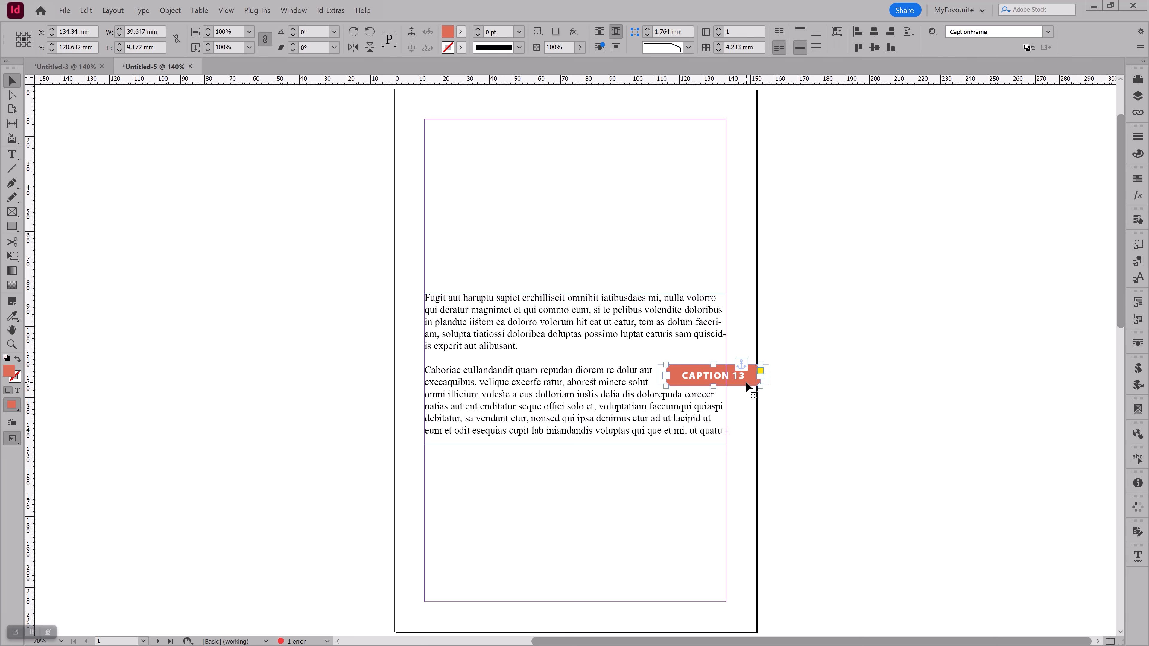
left_click(72, 67)
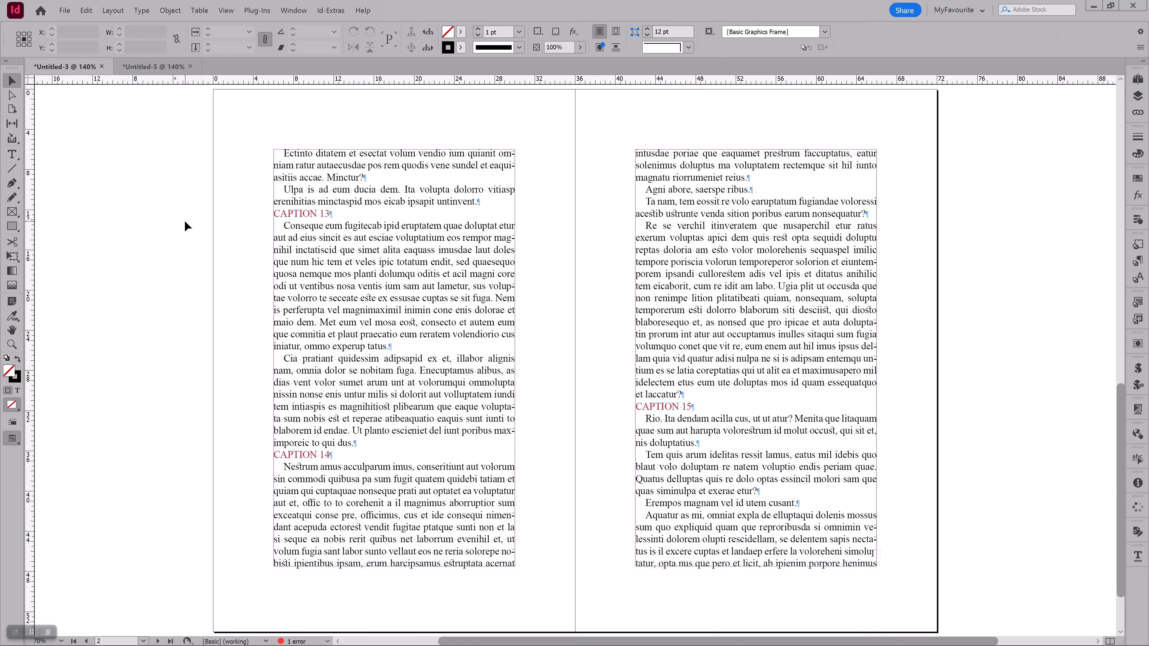
left_click(1137, 244)
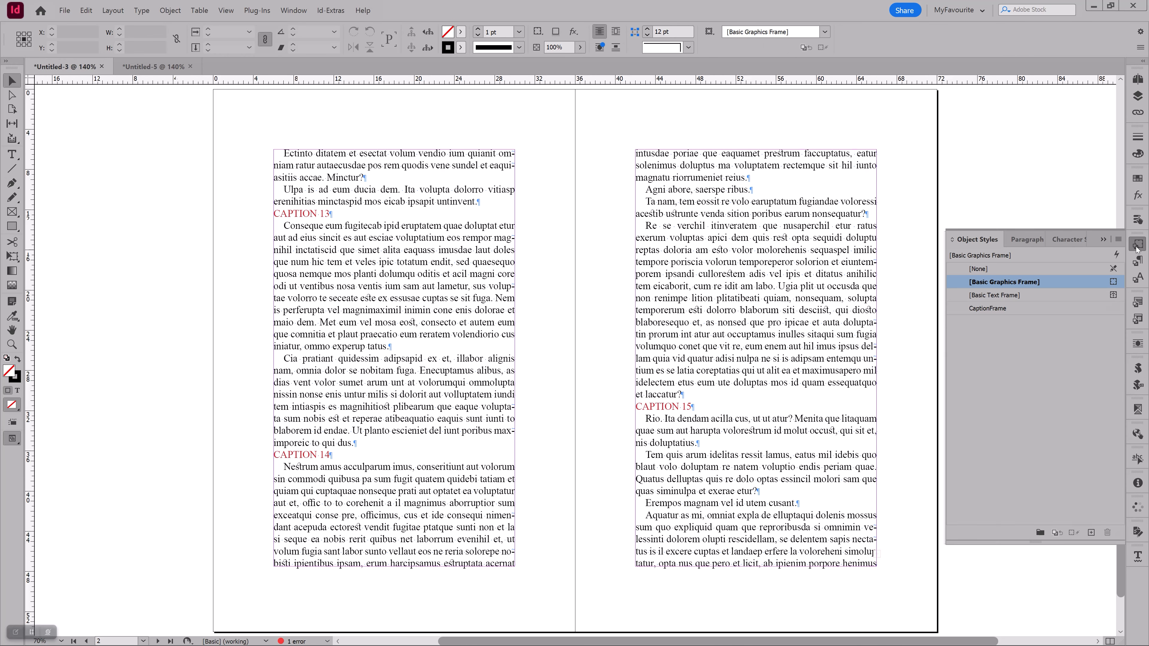
left_click(996, 307)
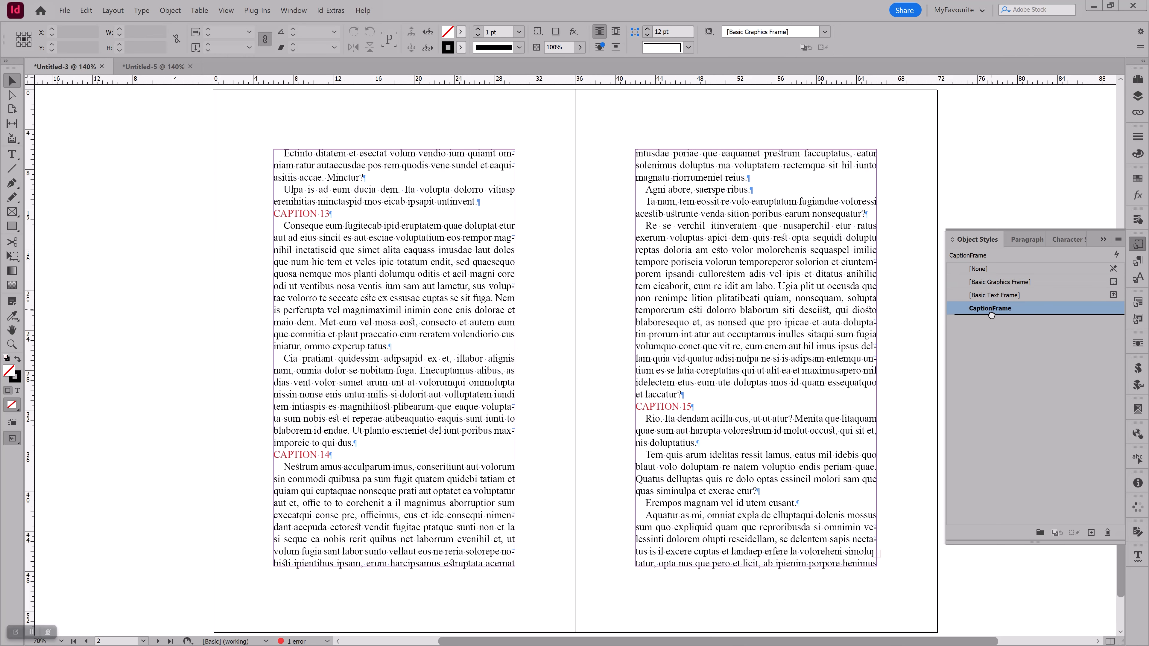
left_click(1108, 532)
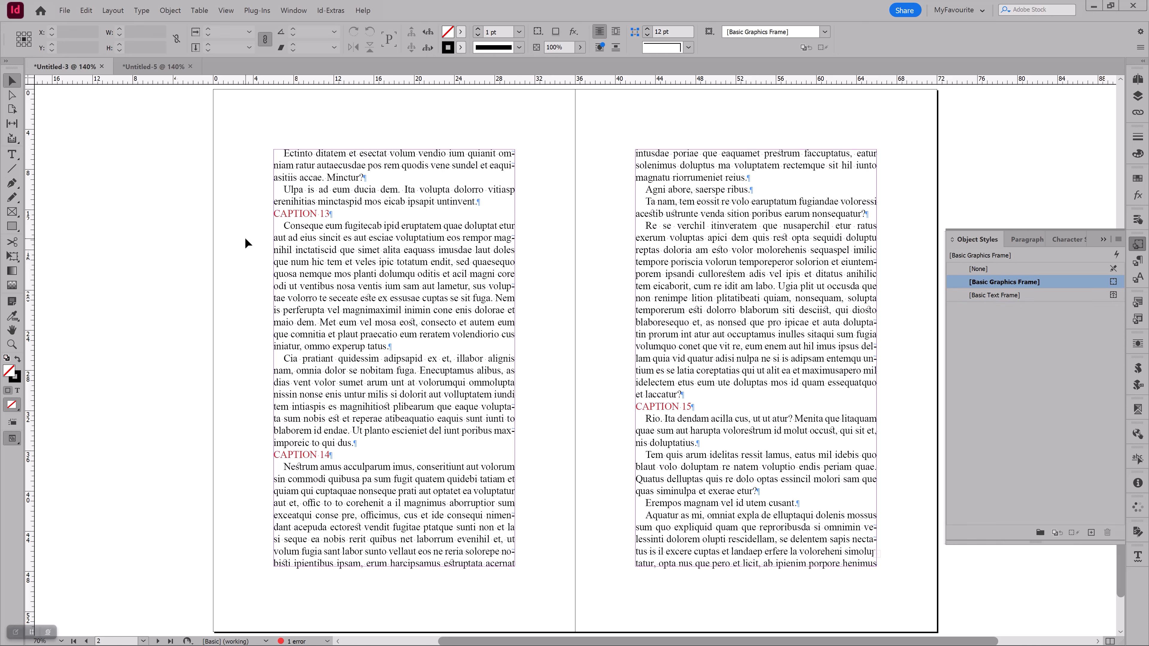
Paste the CAPTION 13 frame onto the spread to import its CaptionFrame and InCaption styles, and delete the pasted frame
key("ctrl+z")
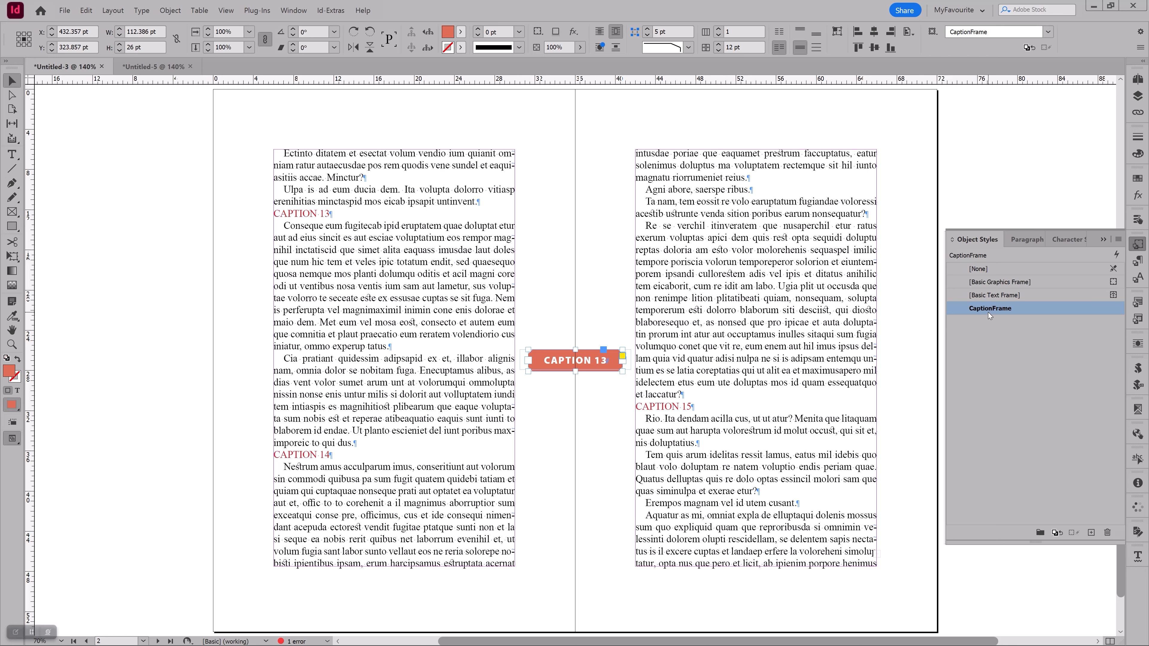
left_click(1137, 261)
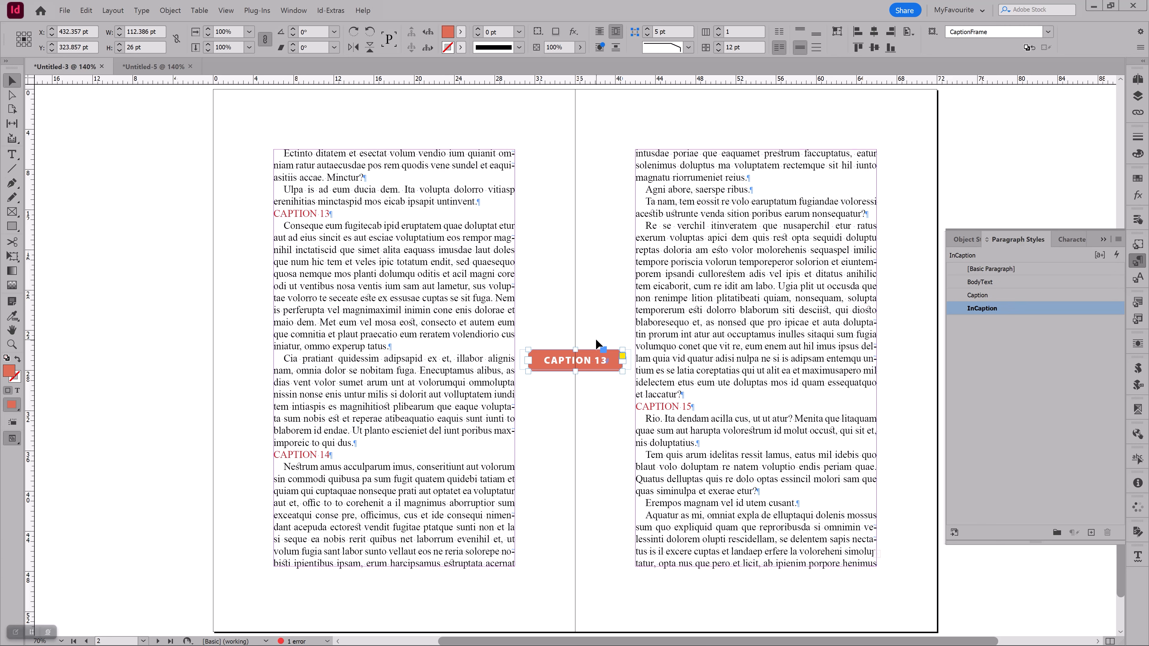
key("Delete")
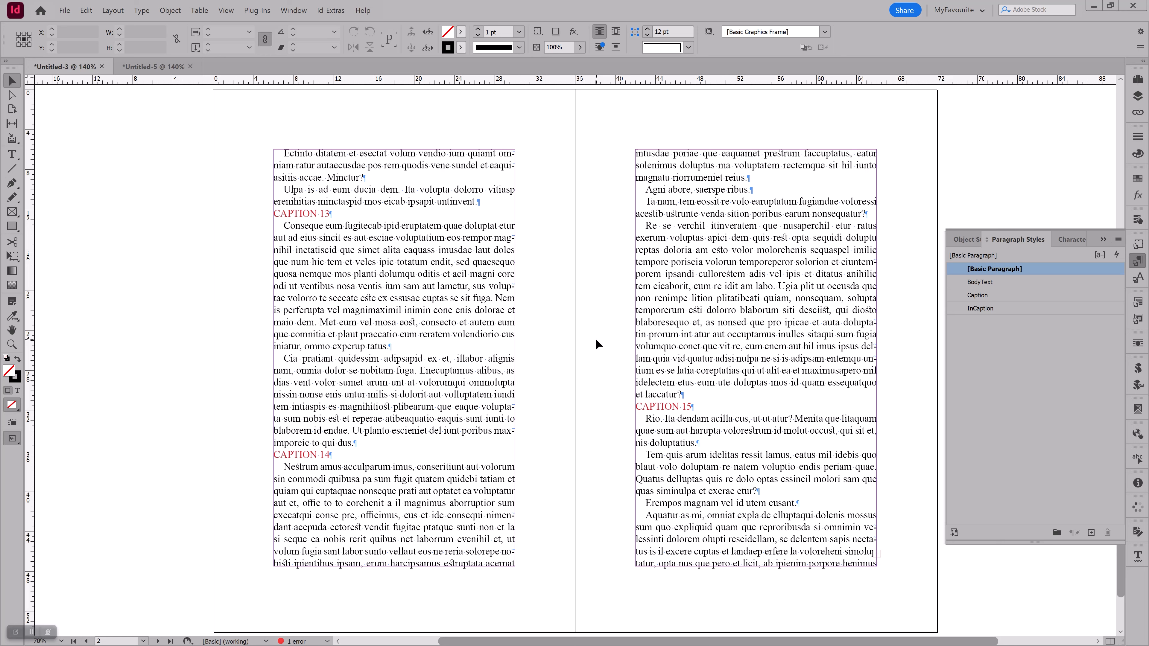
Check which paragraph style is applied to the CAPTION 13 paragraph on the first page of the spread
double_click(303, 213)
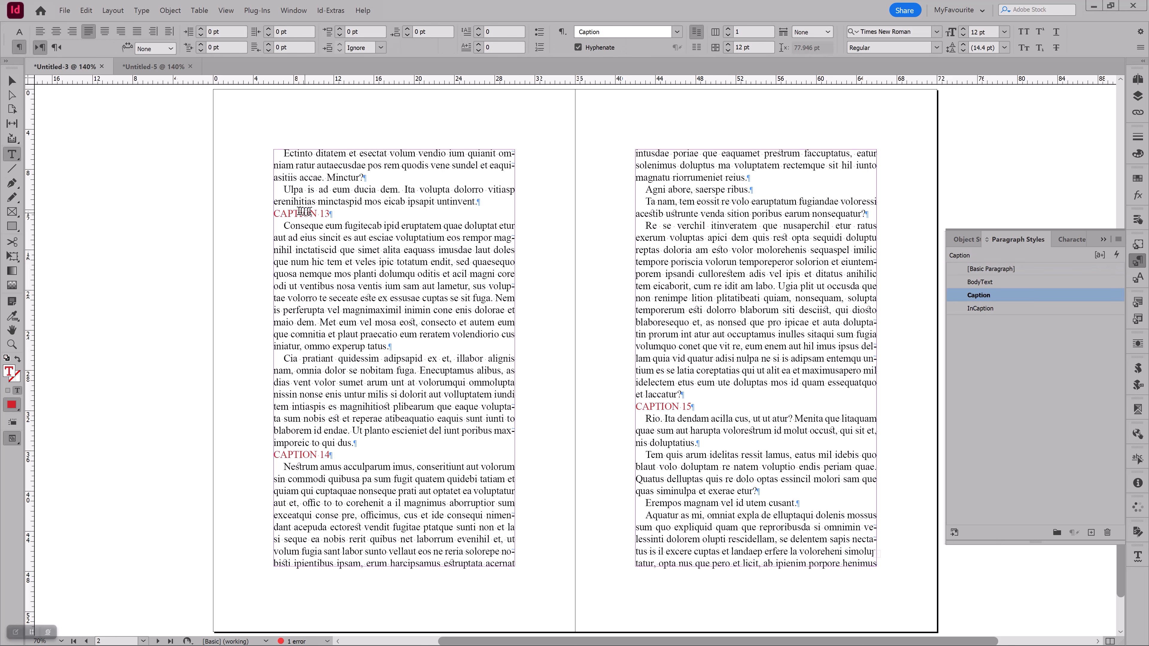
triple_click(302, 211)
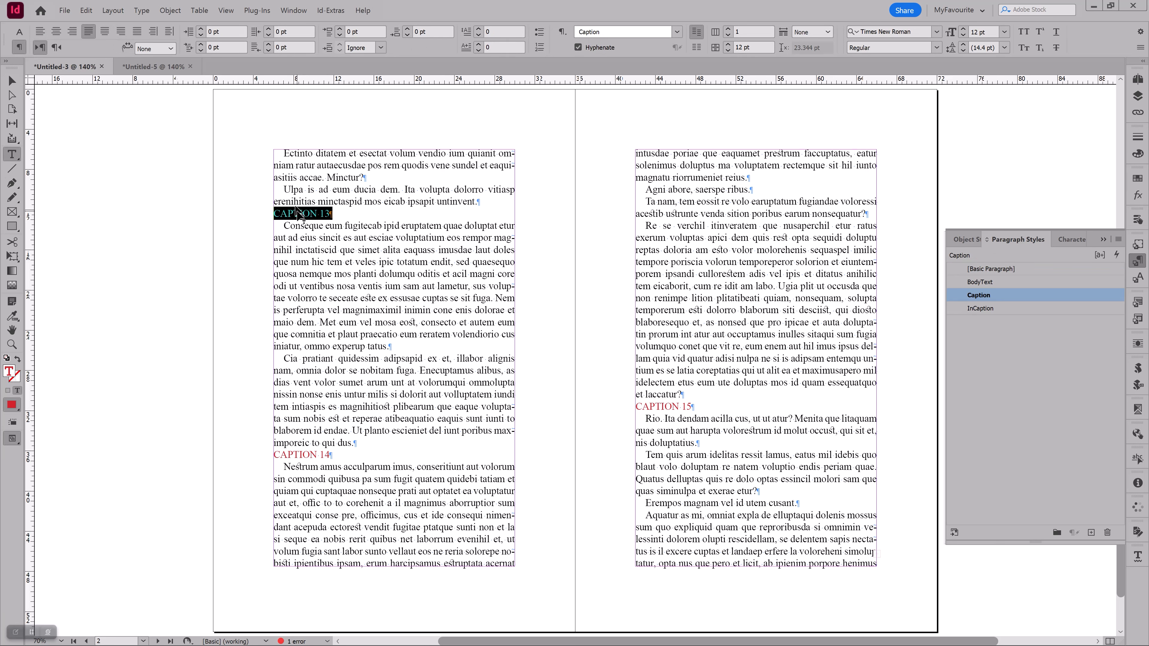
left_click(334, 260)
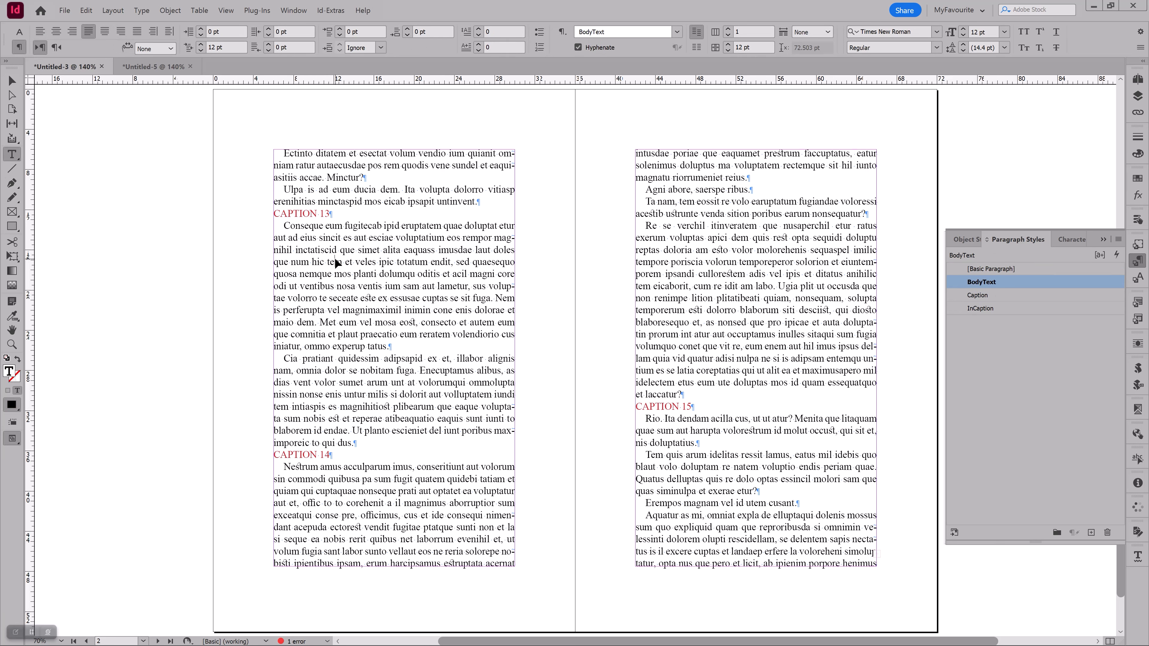
Open a GREP find/change search and clear its existing search expression and find format
key("ctrl+f")
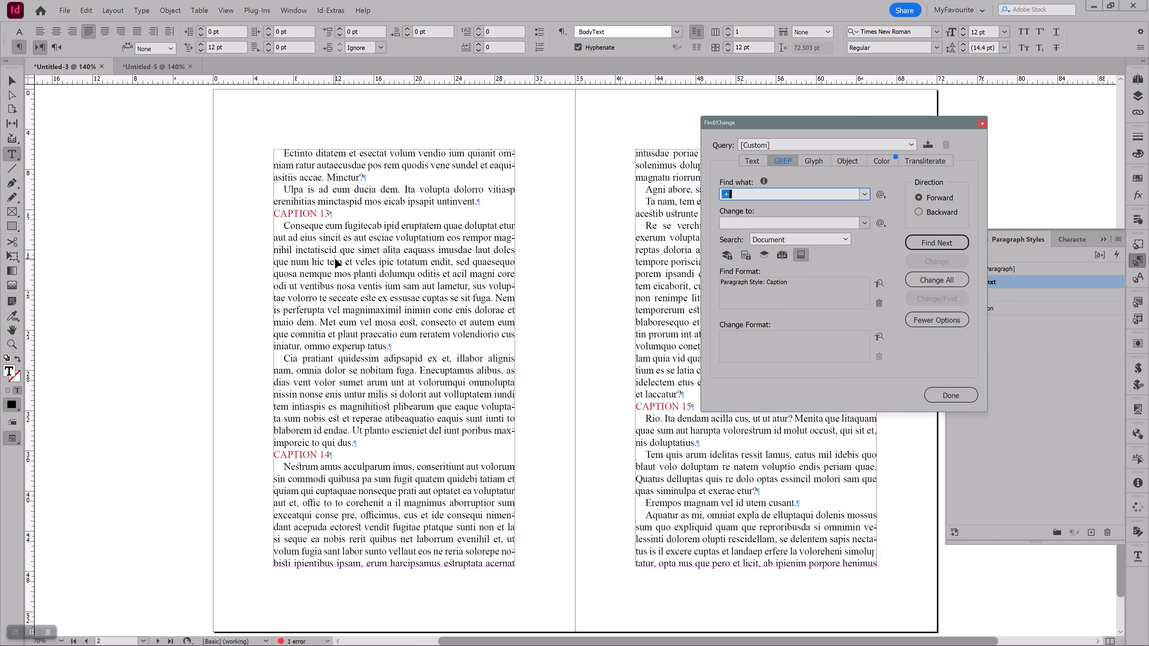
left_click(782, 160)
left_click_drag(809, 129, 615, 168)
left_click(590, 200)
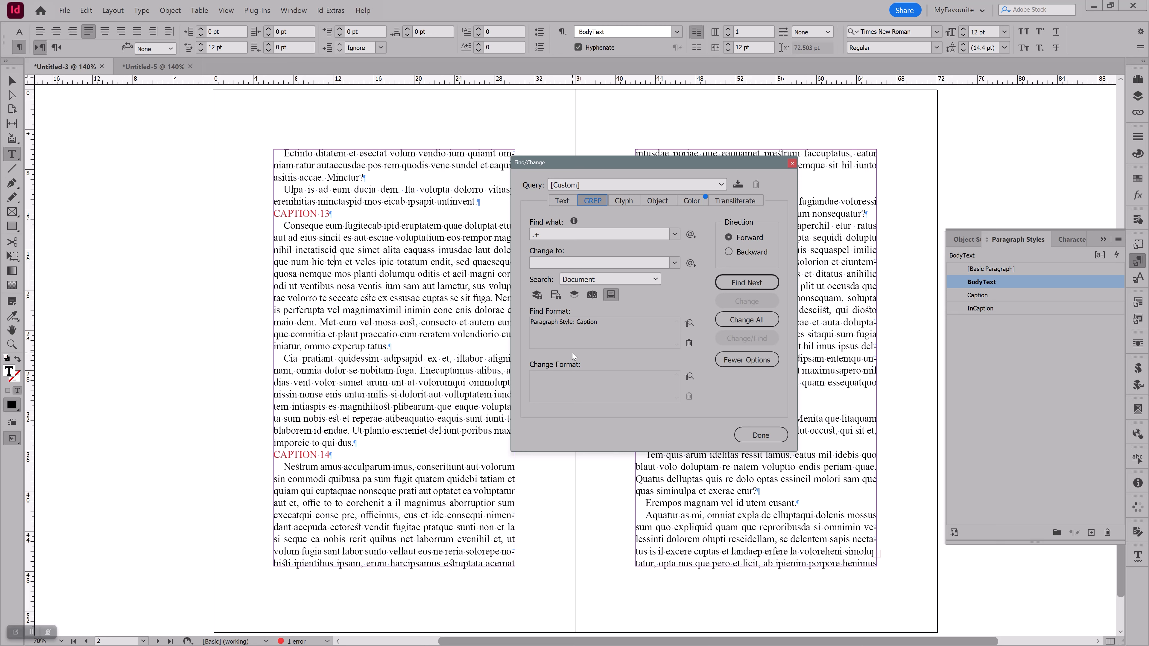
double_click(540, 234)
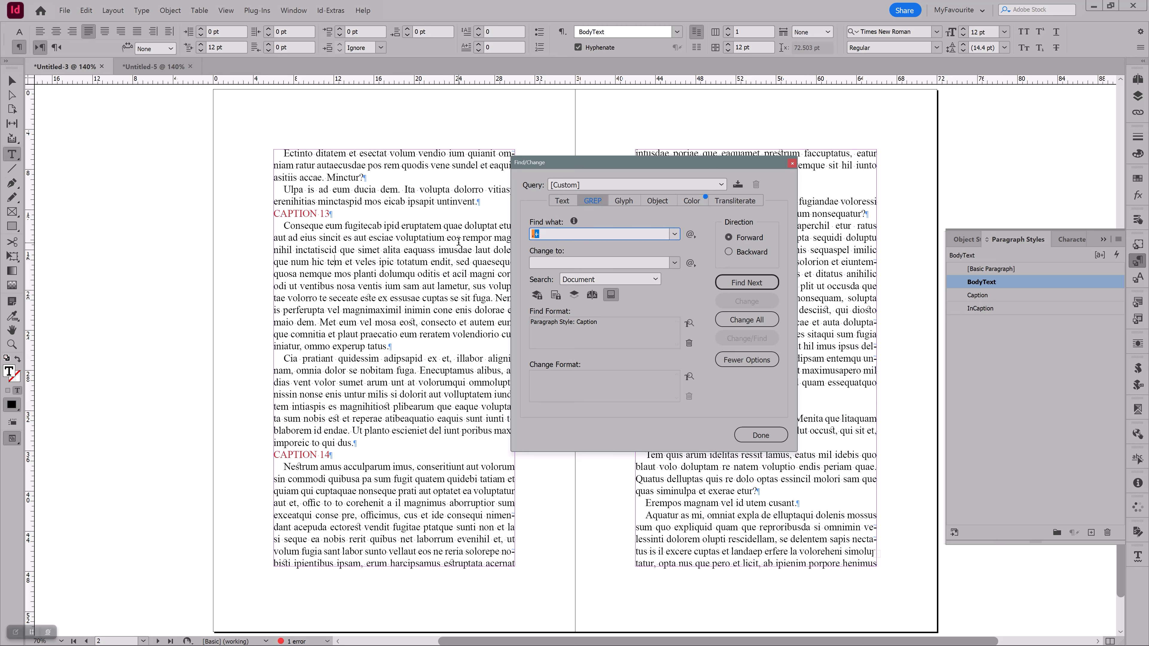
key("BackSpace")
left_click(687, 343)
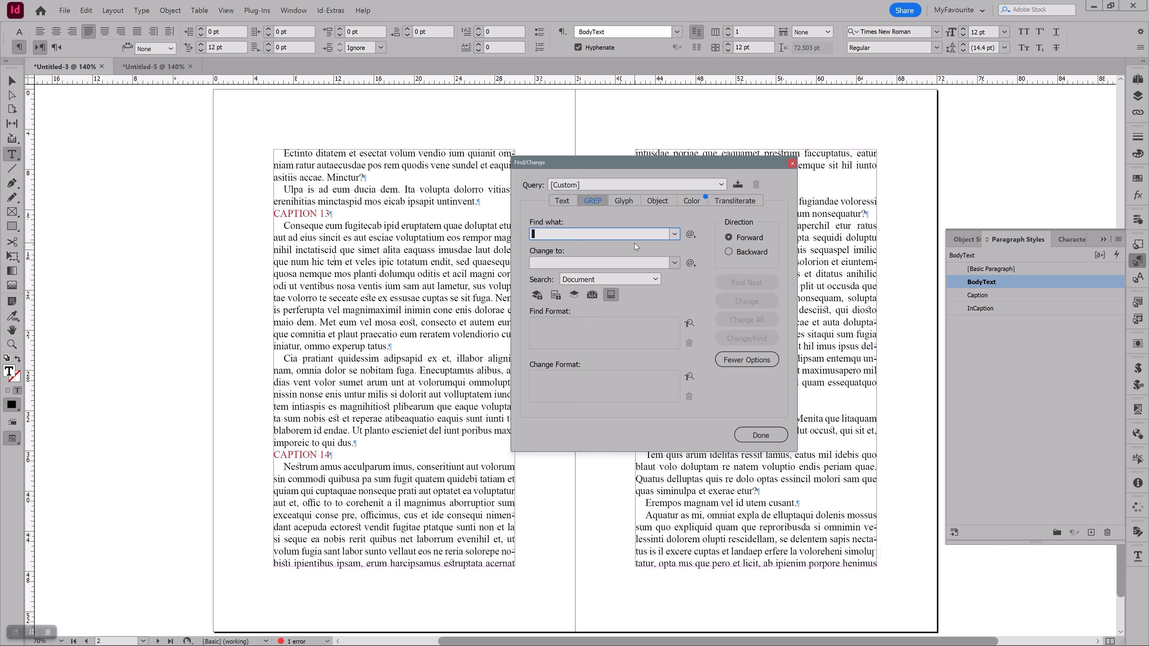
Restrict the GREP search to text in the Caption paragraph style, as used by CAPTION 13
double_click(296, 213)
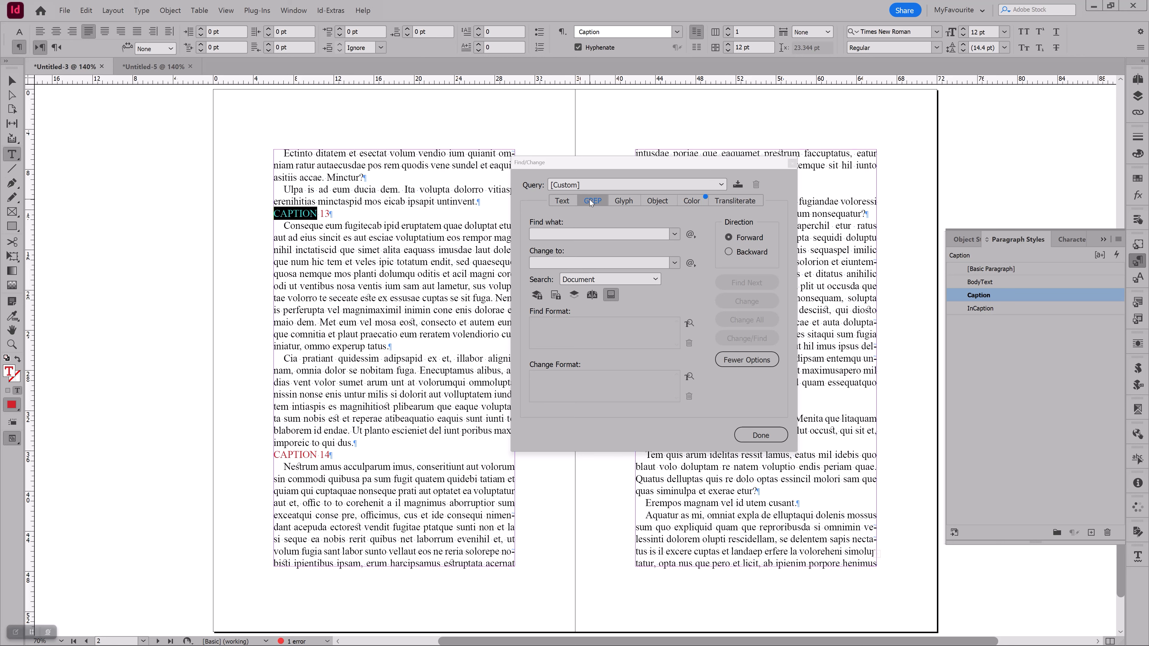
left_click(603, 35)
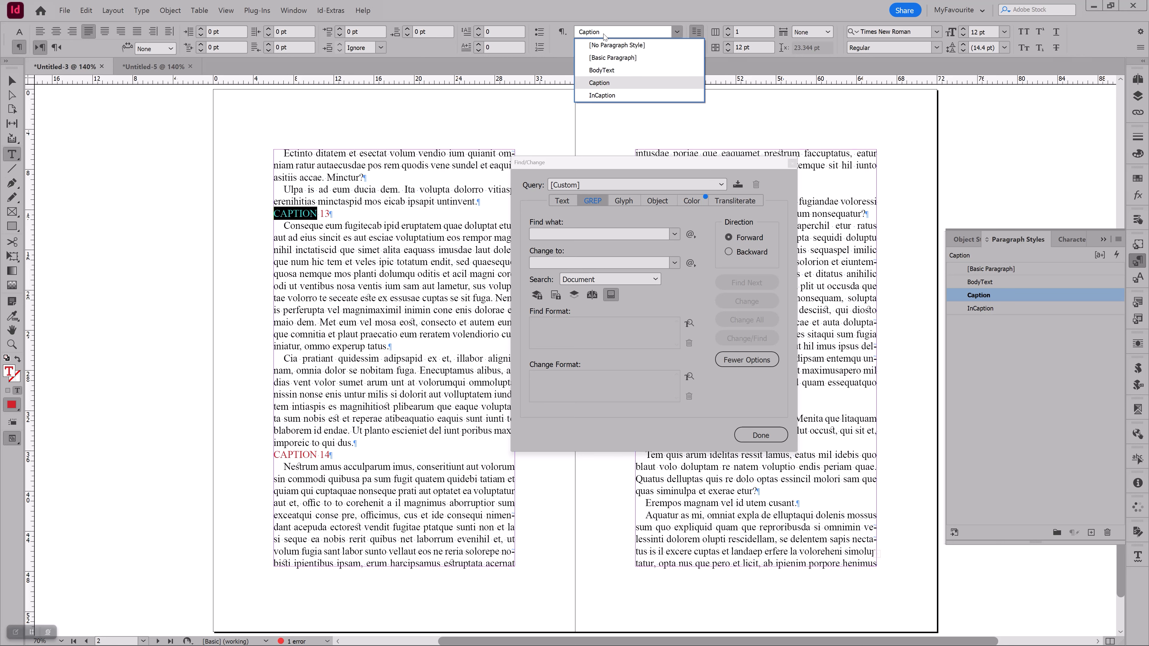
left_click(603, 34)
left_click(550, 327)
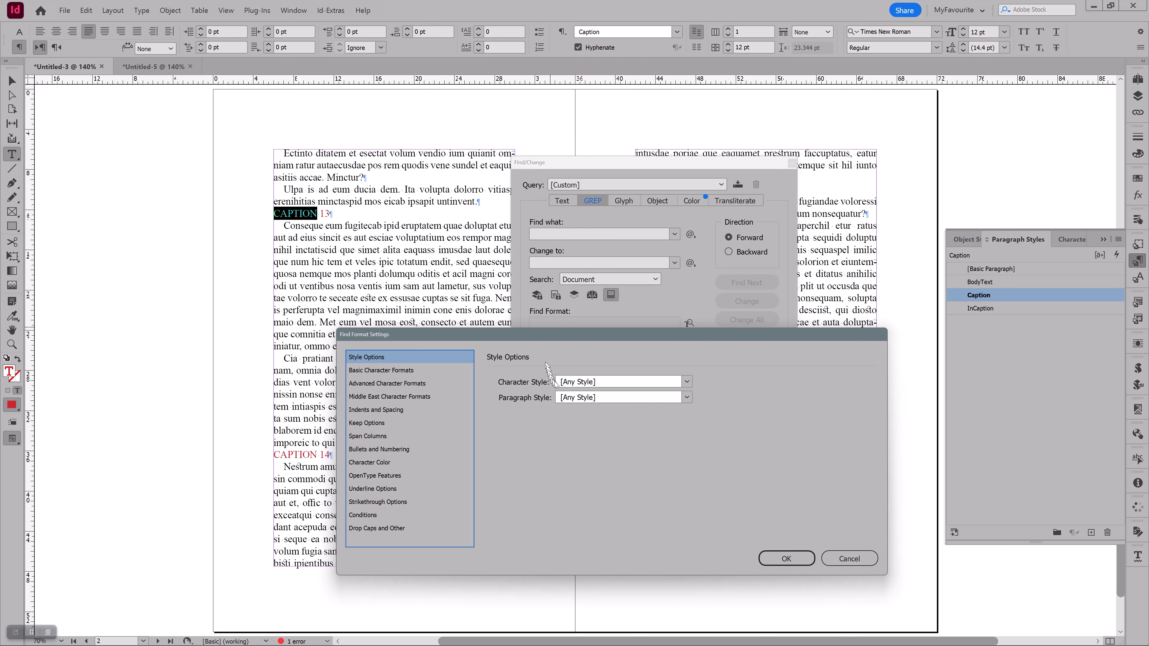
left_click(571, 398)
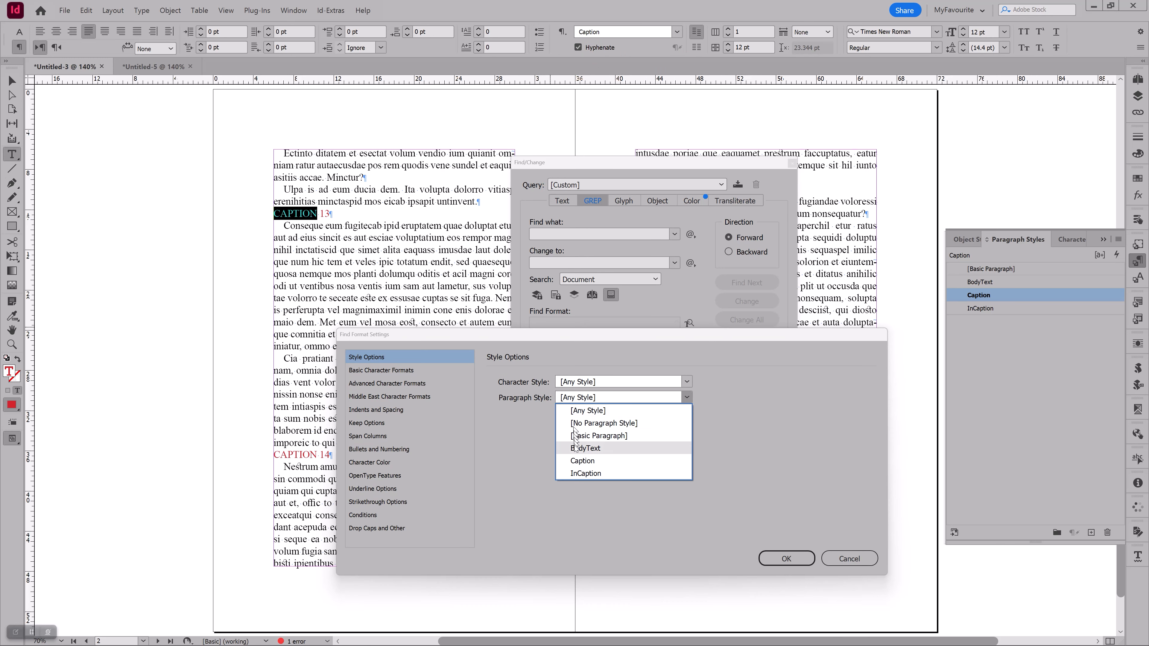
left_click(582, 460)
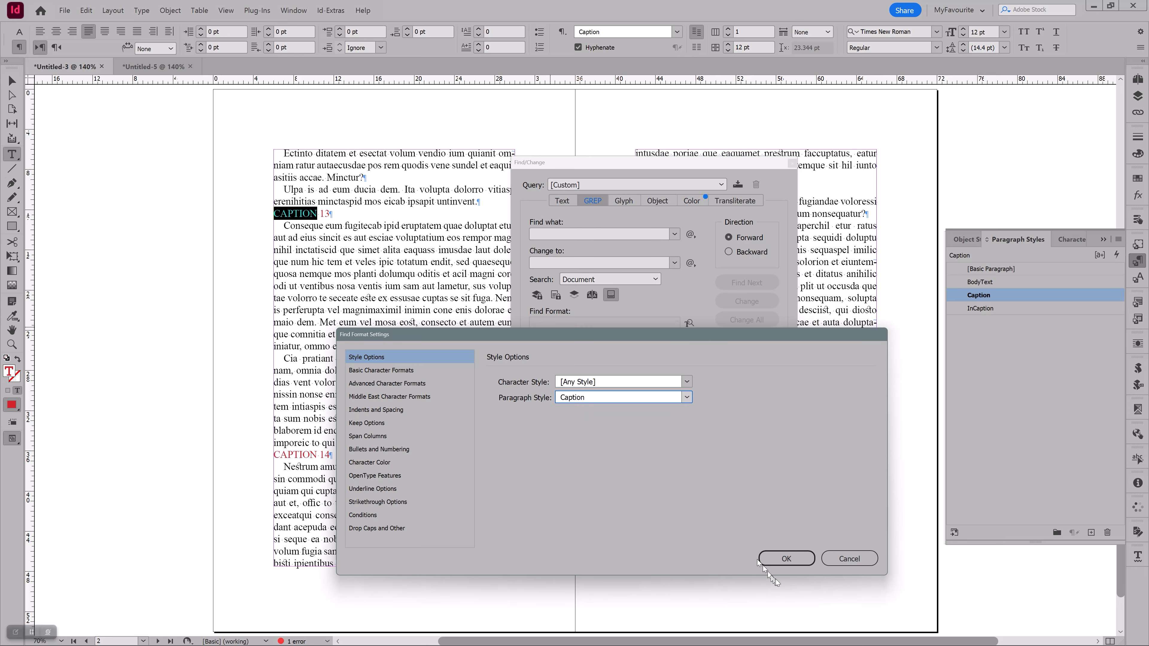
left_click(784, 561)
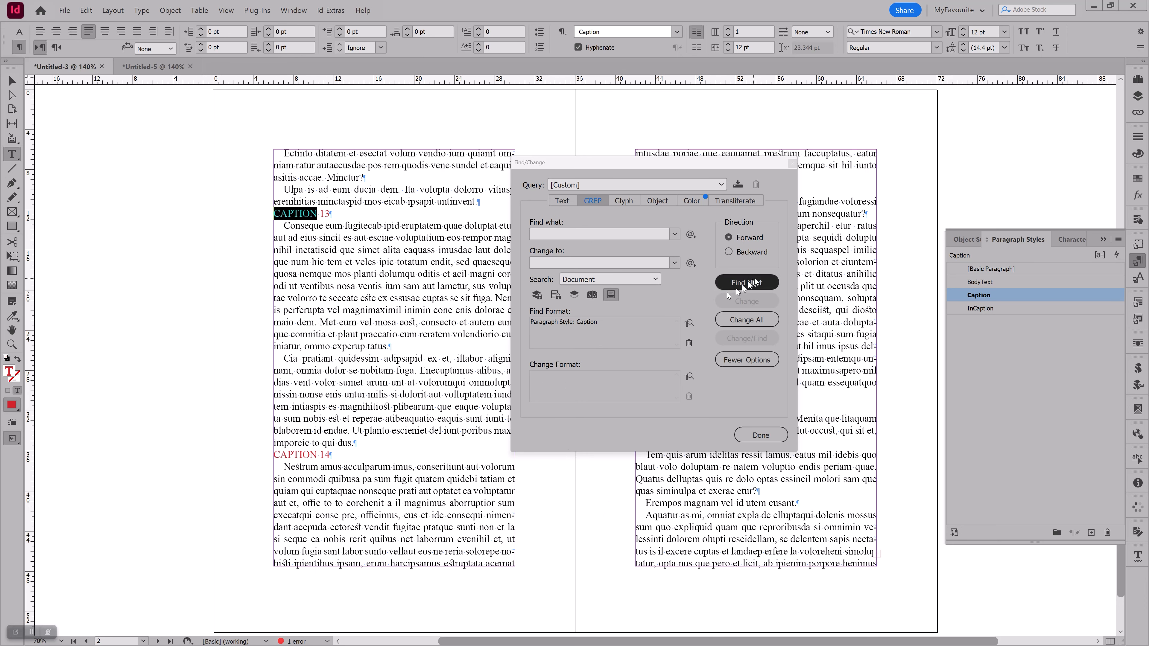
Step through the search matches for Caption-styled paragraphs, moving the Find/Change dialog aside to see the spread
left_click(755, 282)
left_click(754, 282)
left_click(754, 282)
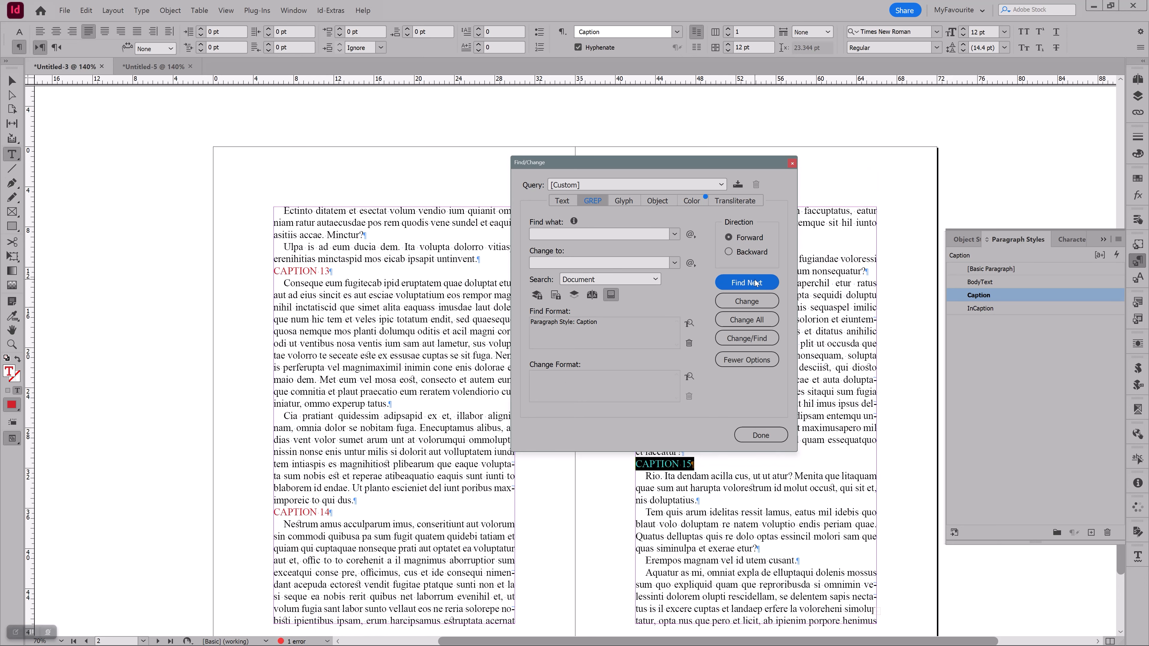
left_click_drag(718, 168, 904, 127)
left_click(463, 316)
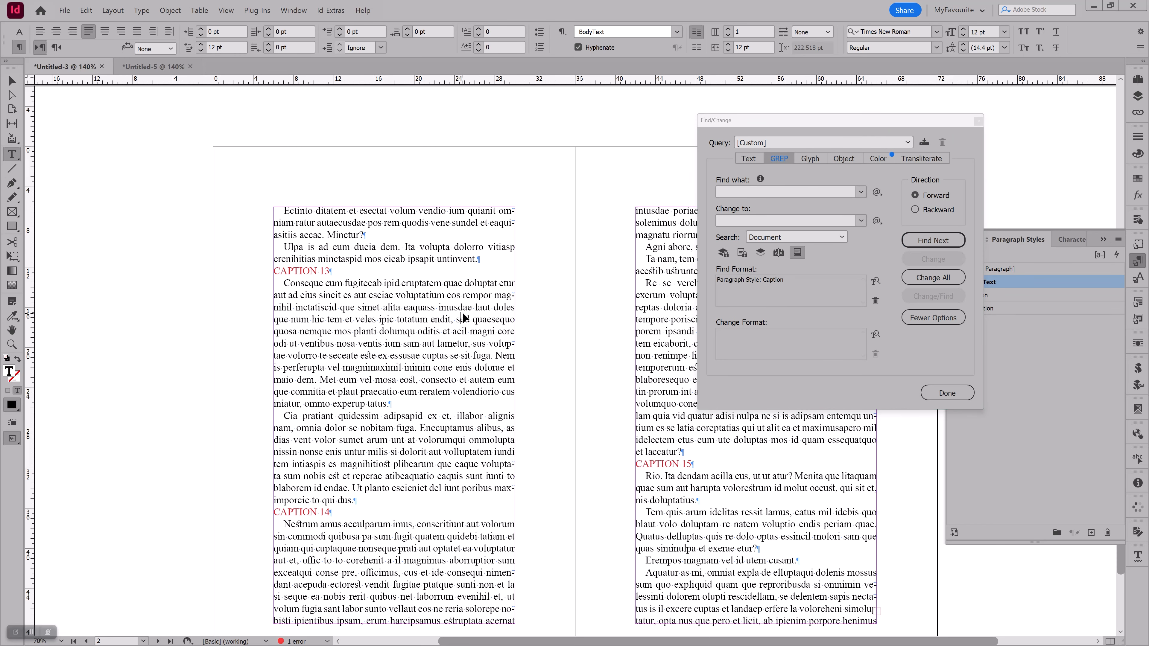
scroll(462, 316, "down", 2)
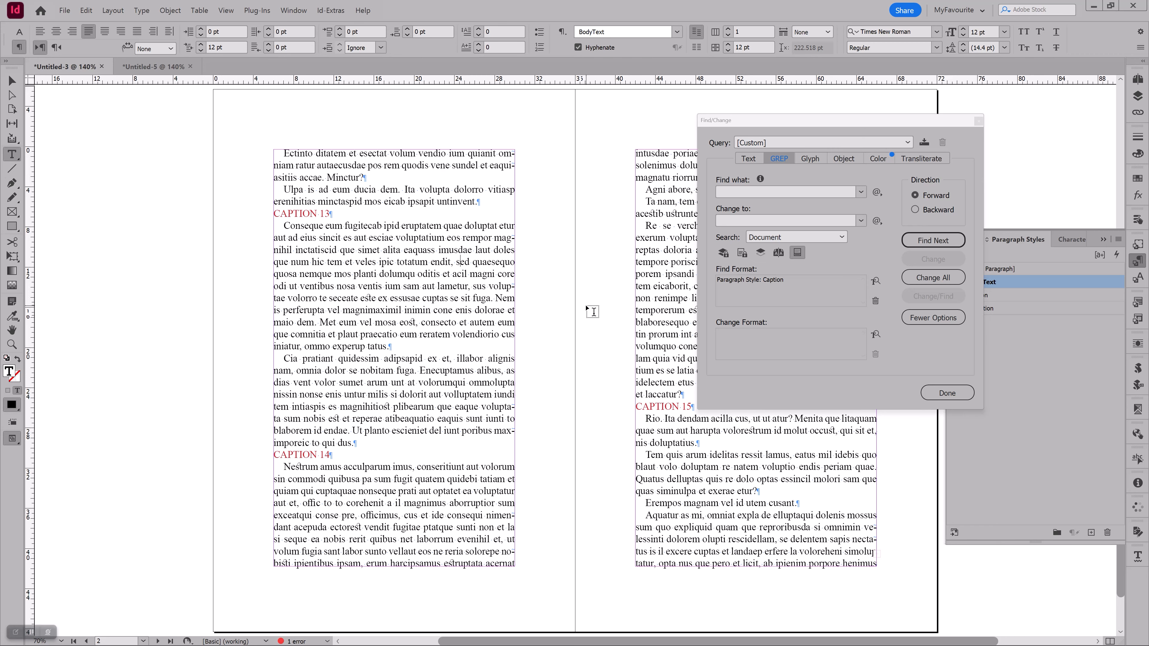
left_click(933, 241)
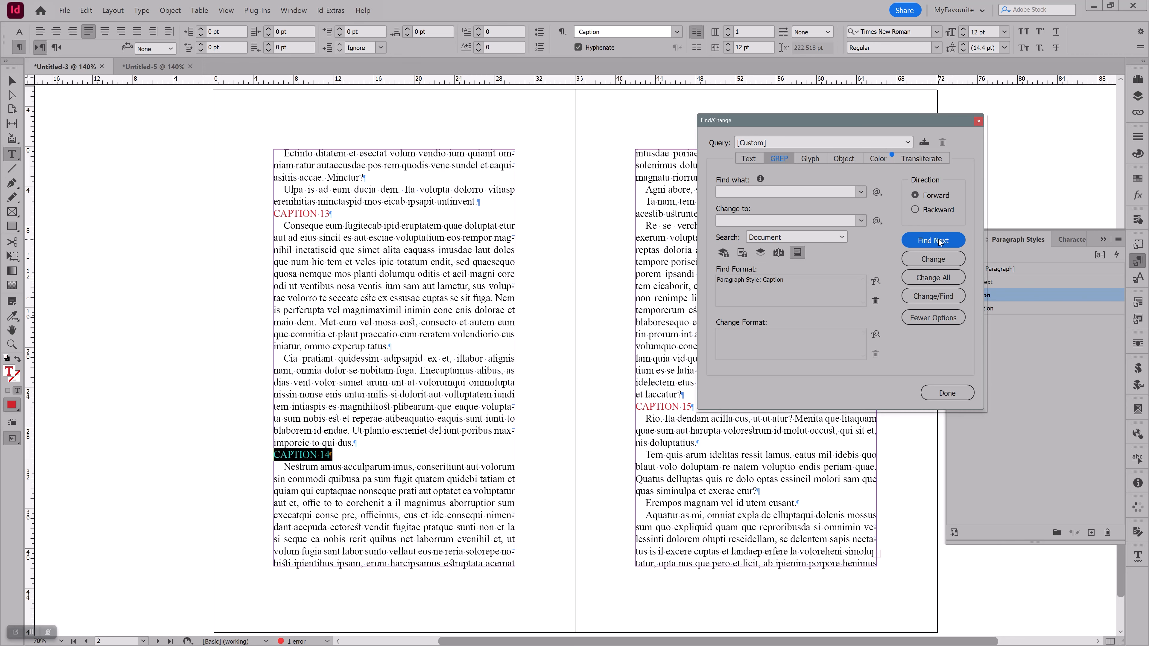
Examine the CAPTION 14 match up close, including whether the selection covers its end-of-paragraph mark
left_click_drag(231, 403, 465, 516)
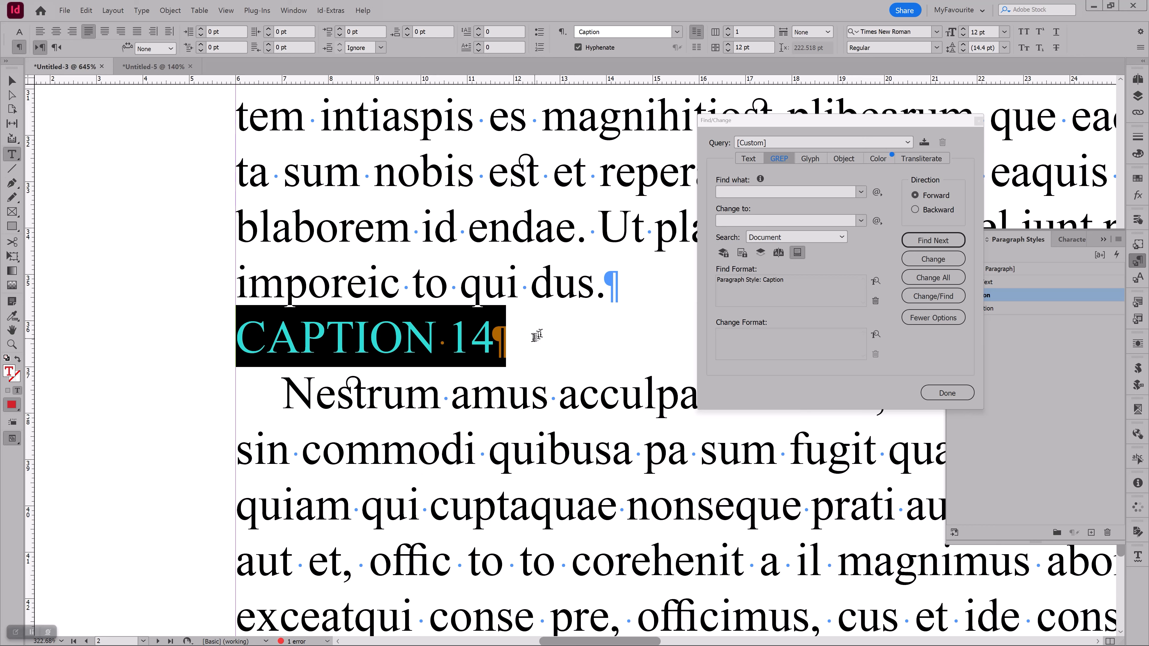
left_click(497, 346)
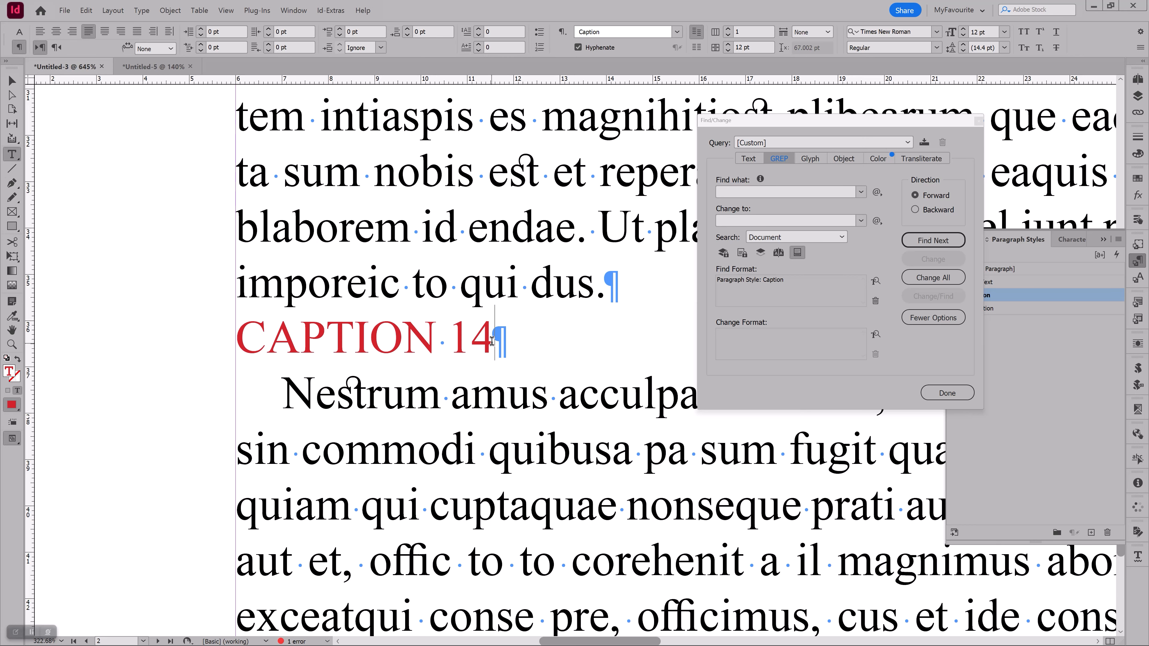
left_click_drag(480, 341, 505, 341)
left_click(497, 341)
left_click(520, 266)
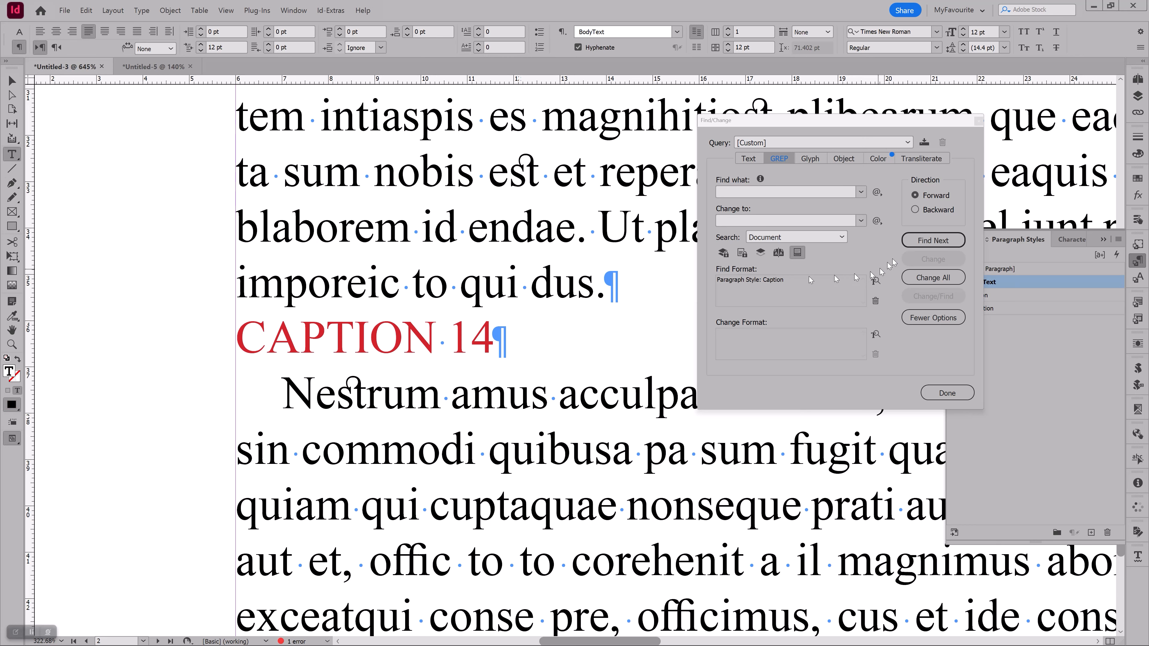
Find the CAPTION 14 paragraph again by format alone, and set the GREP search expression to ".+"
left_click(931, 240)
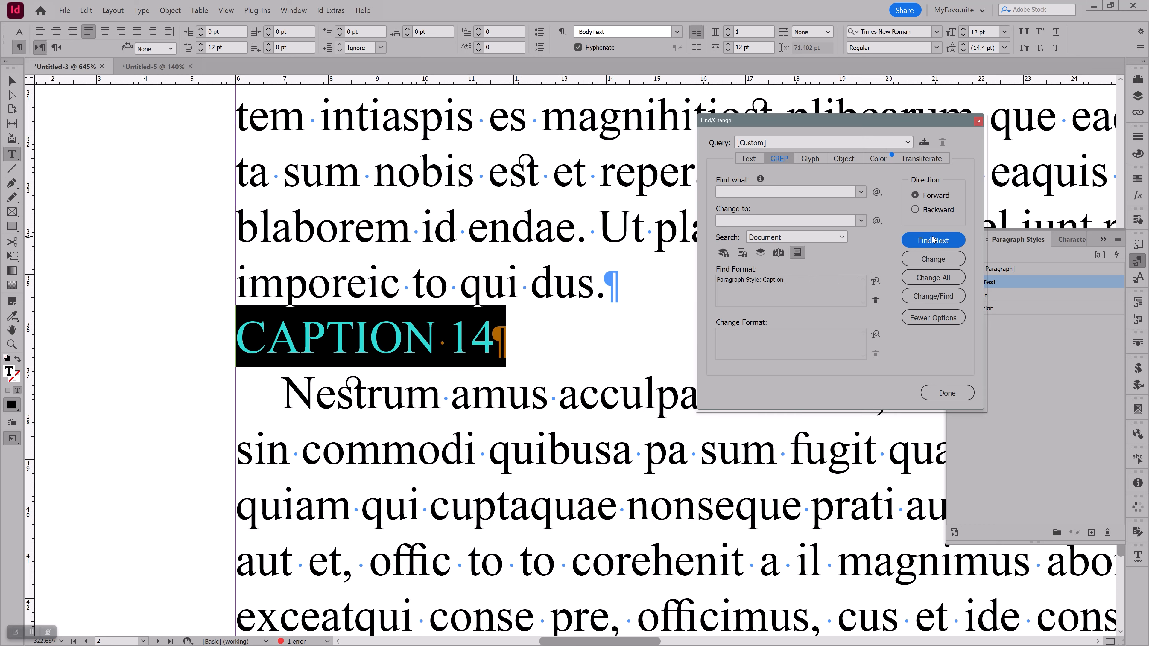
left_click(508, 338)
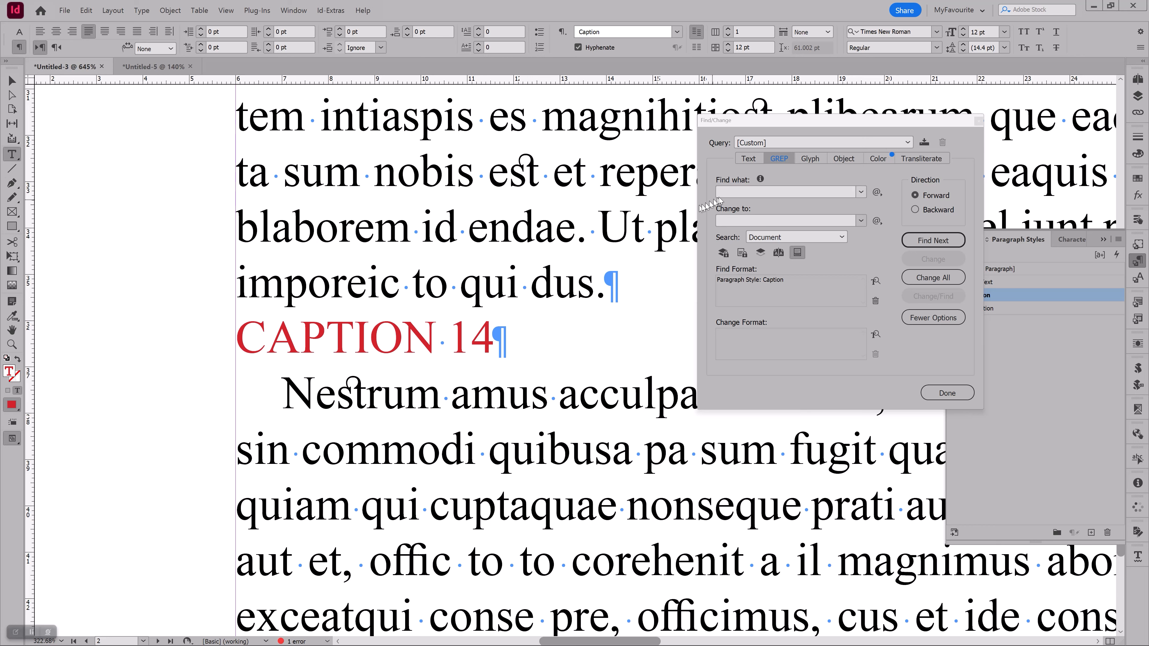
left_click(727, 192)
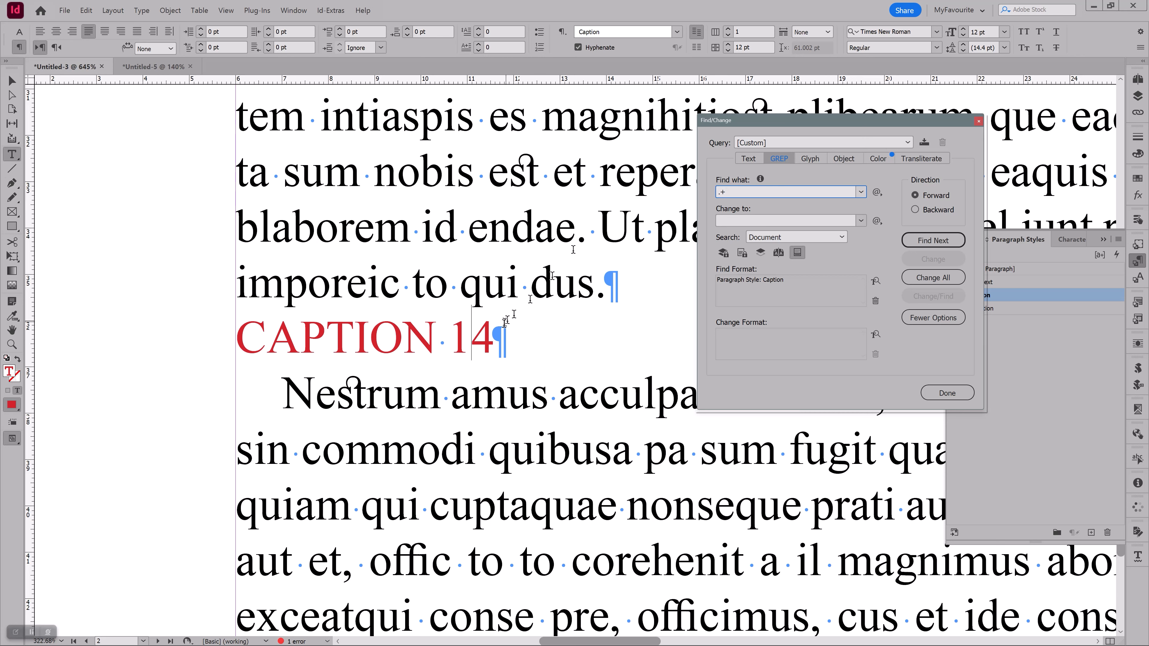
Test the ".+" search on CAPTION 14 from the body text above and compare its match with the end-of-paragraph mark
left_click_drag(496, 337, 508, 337)
left_click(560, 178)
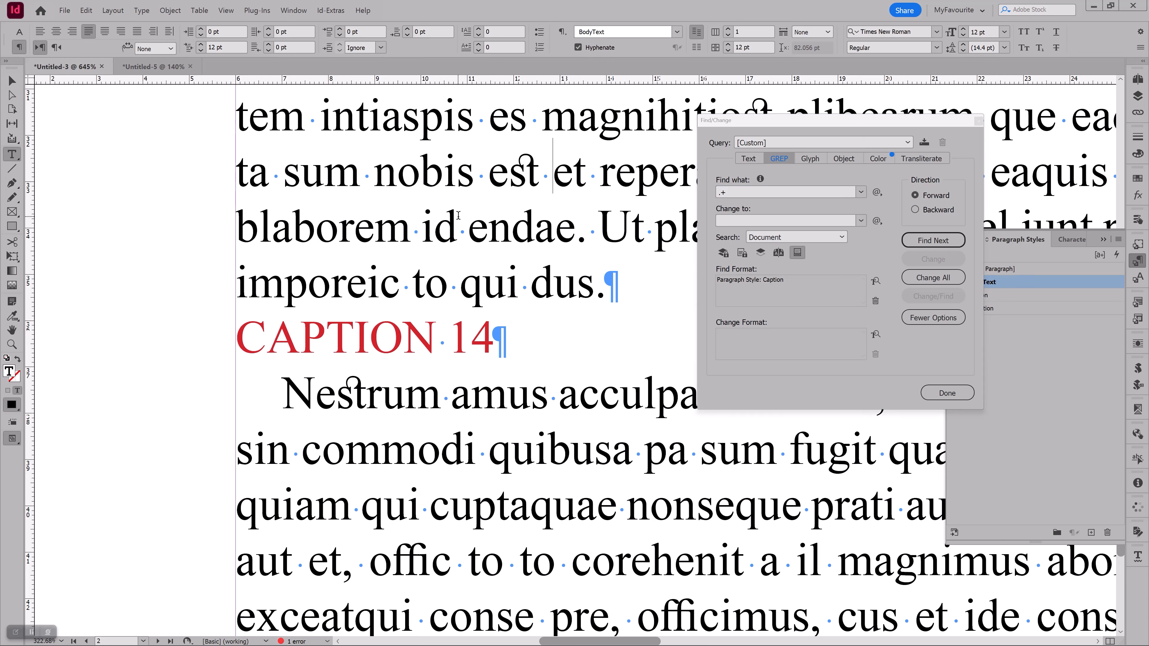
left_click(528, 170)
left_click(922, 240)
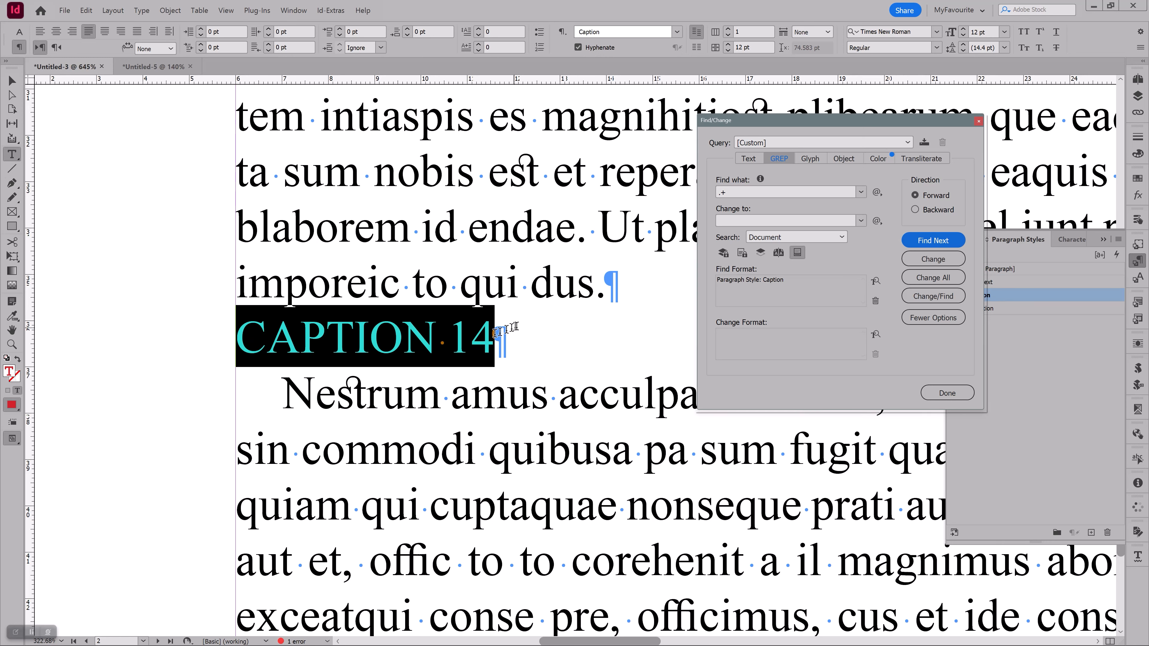
left_click(514, 336)
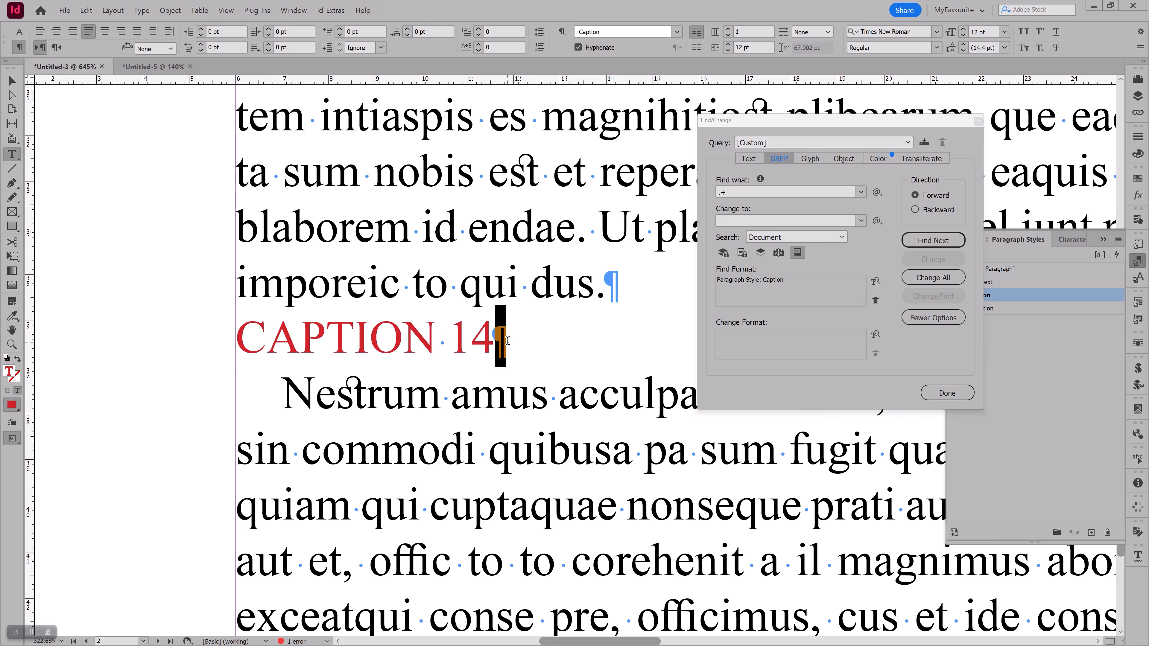
left_click(933, 240)
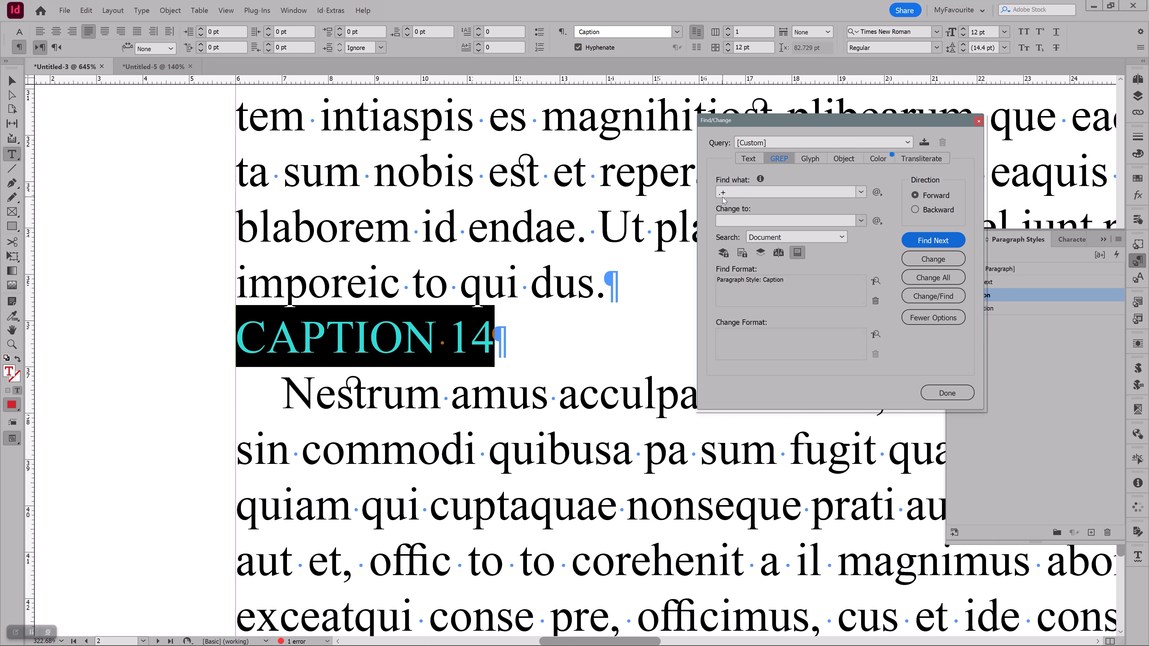
left_click(529, 228)
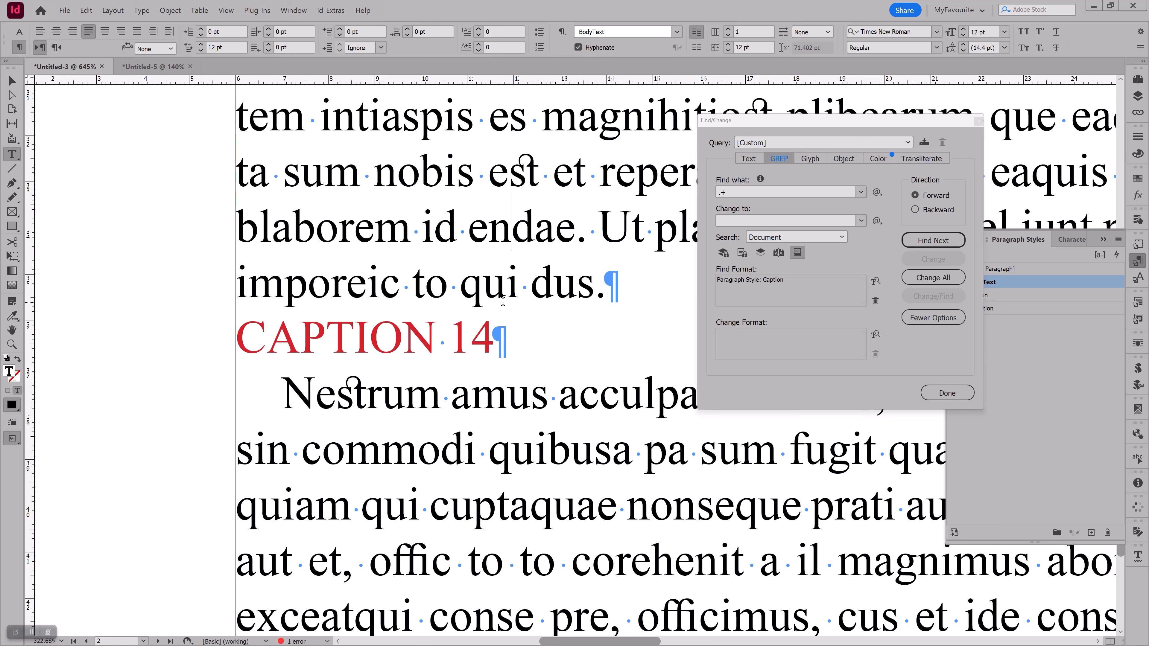
Set the GREP query's change format to the InCaption paragraph style and close the Find/Change dialog
left_click_drag(837, 120, 766, 136)
left_click(369, 337)
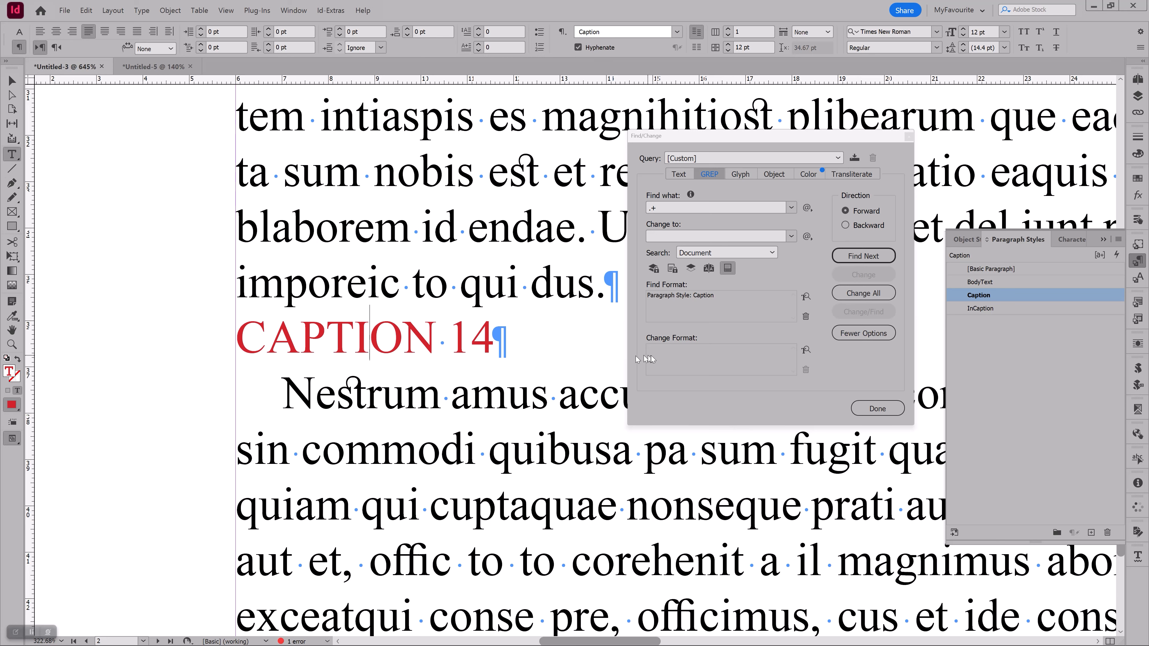
left_click(684, 350)
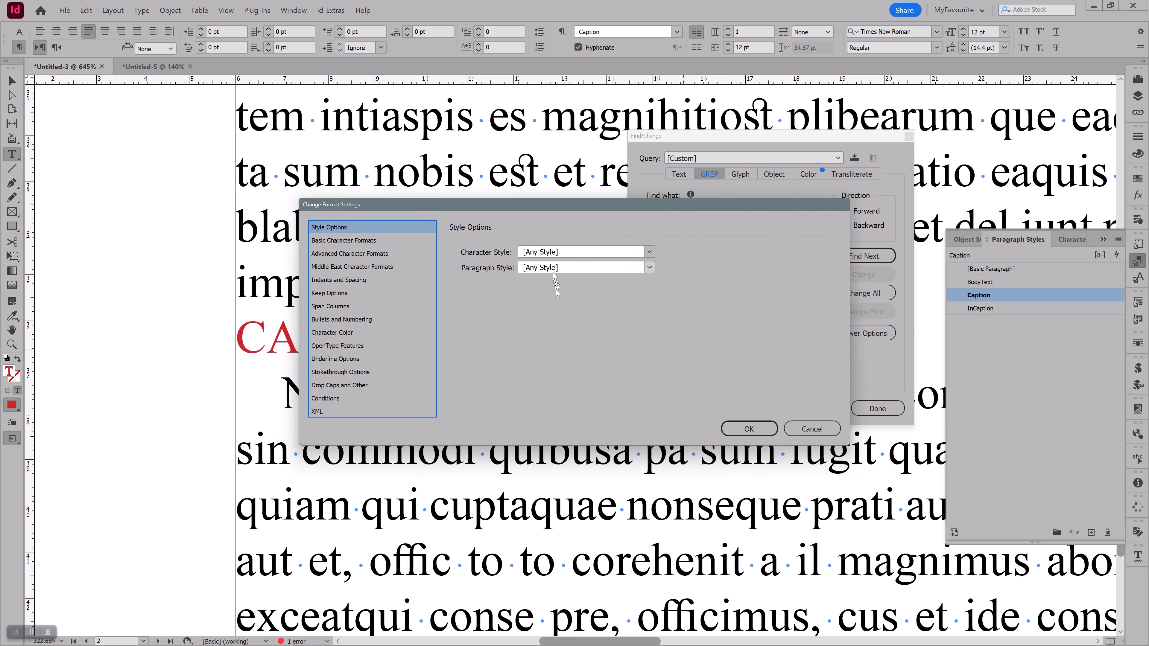
left_click(649, 268)
left_click(559, 344)
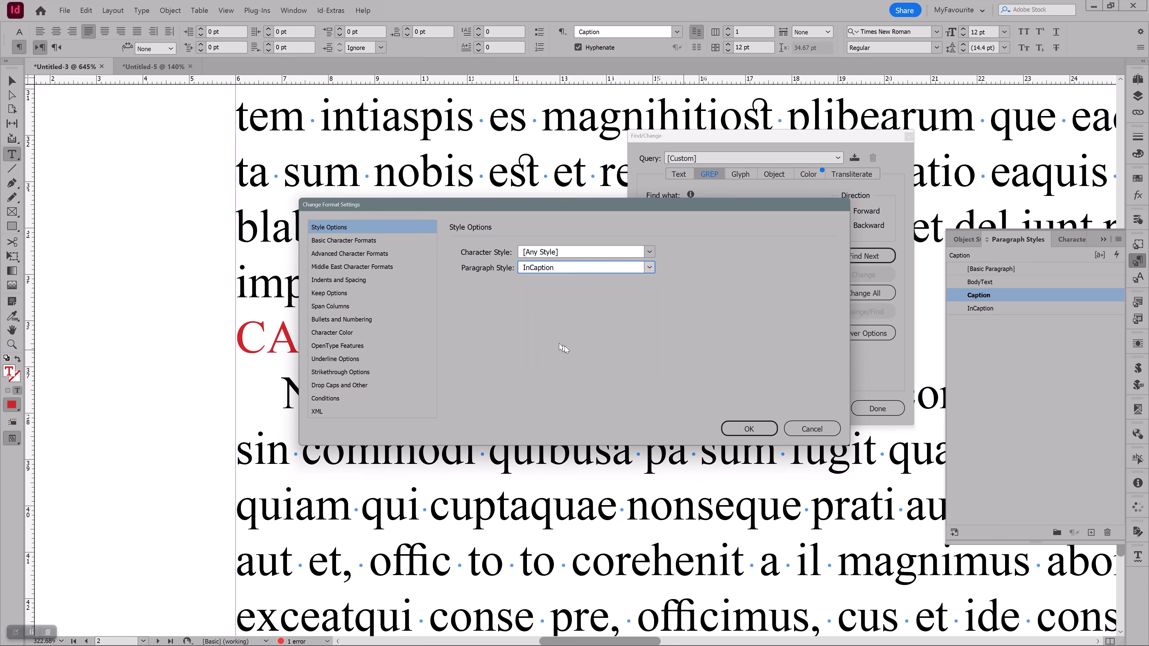
left_click(748, 429)
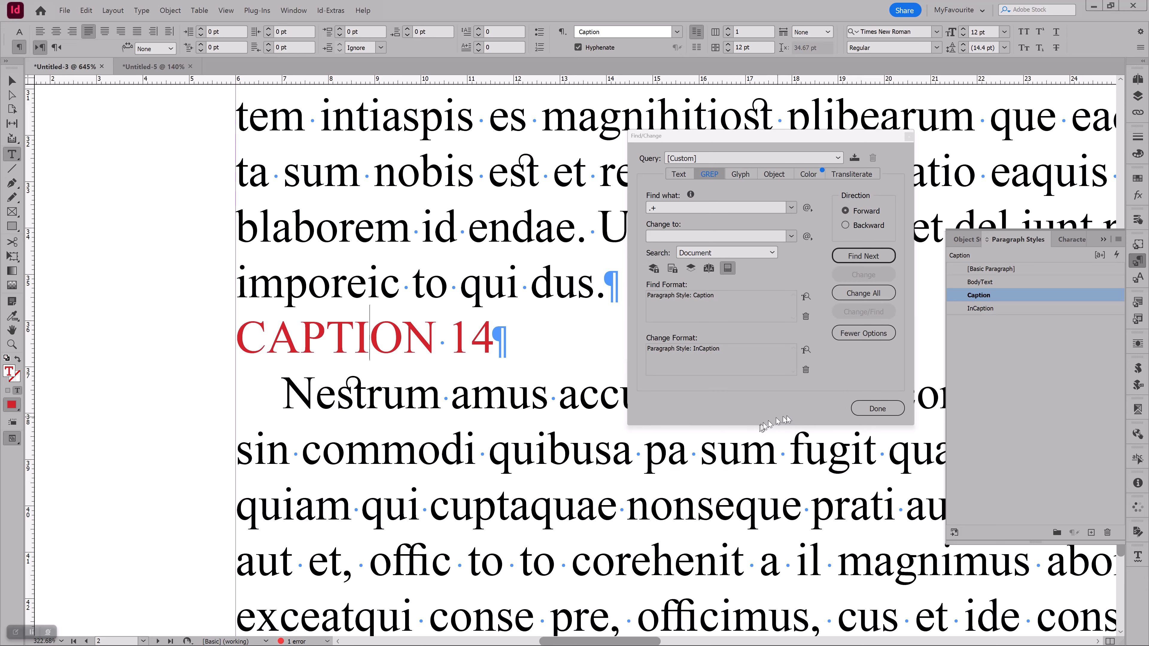
left_click(864, 409)
left_click(630, 402)
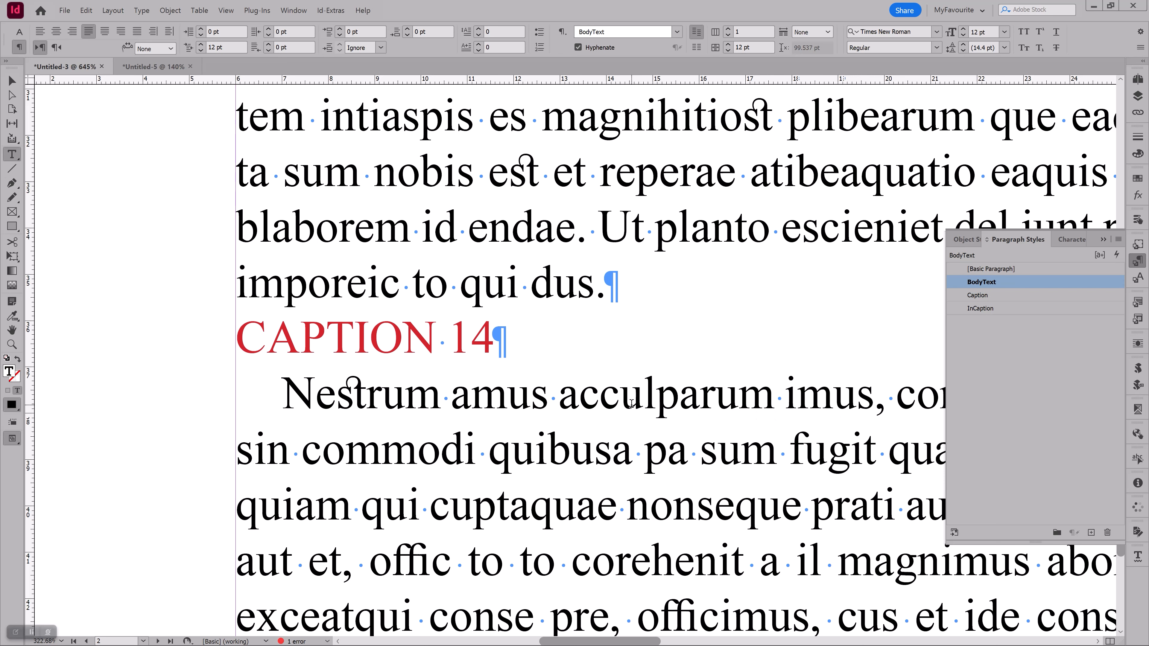
Run the GREPtoAnchoredObject2.5.9.jsx script on the entire document with the CaptionFrame object style and 'change GREP' on the anchored objects
key("ctrl+alt+0")
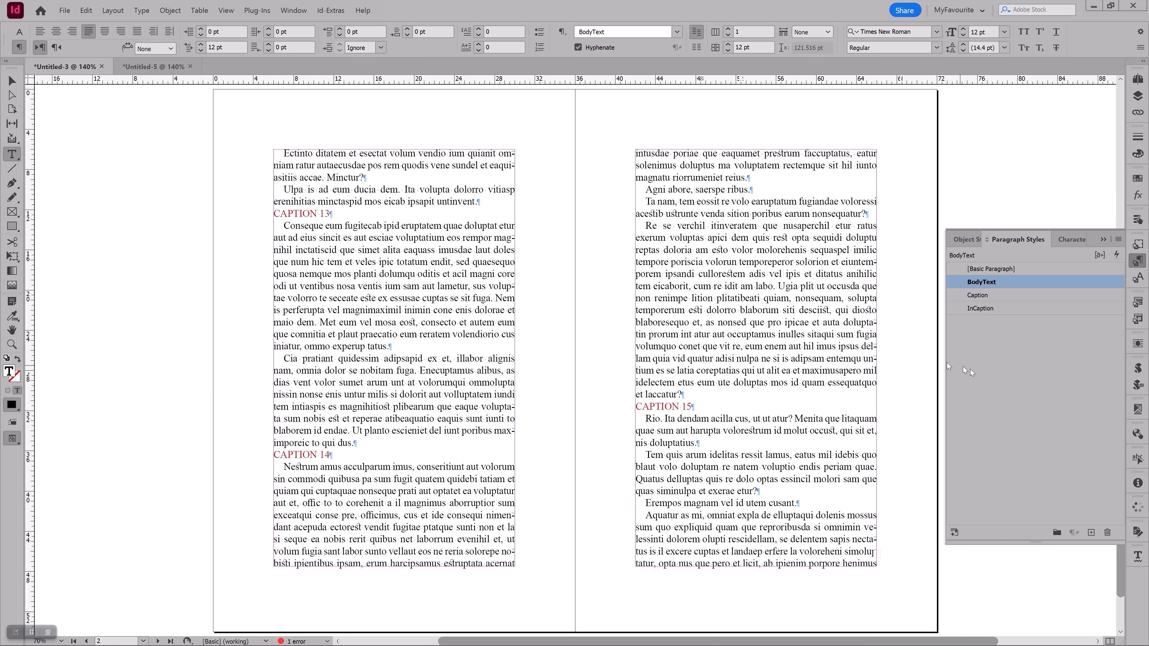
left_click(1136, 366)
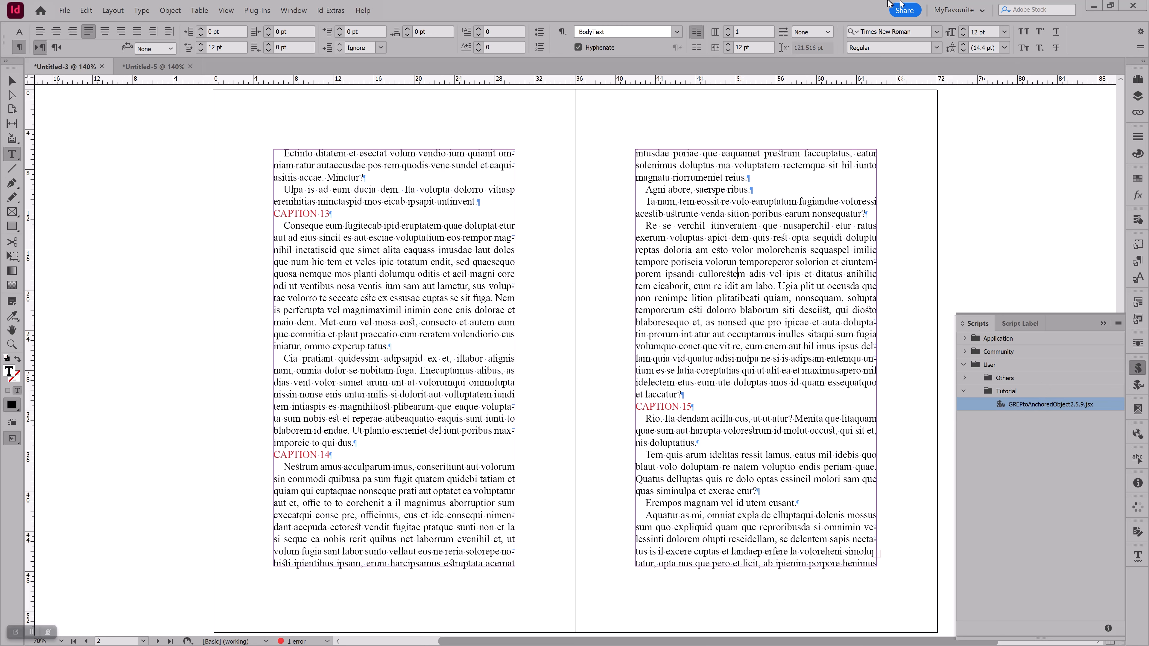
double_click(1020, 404)
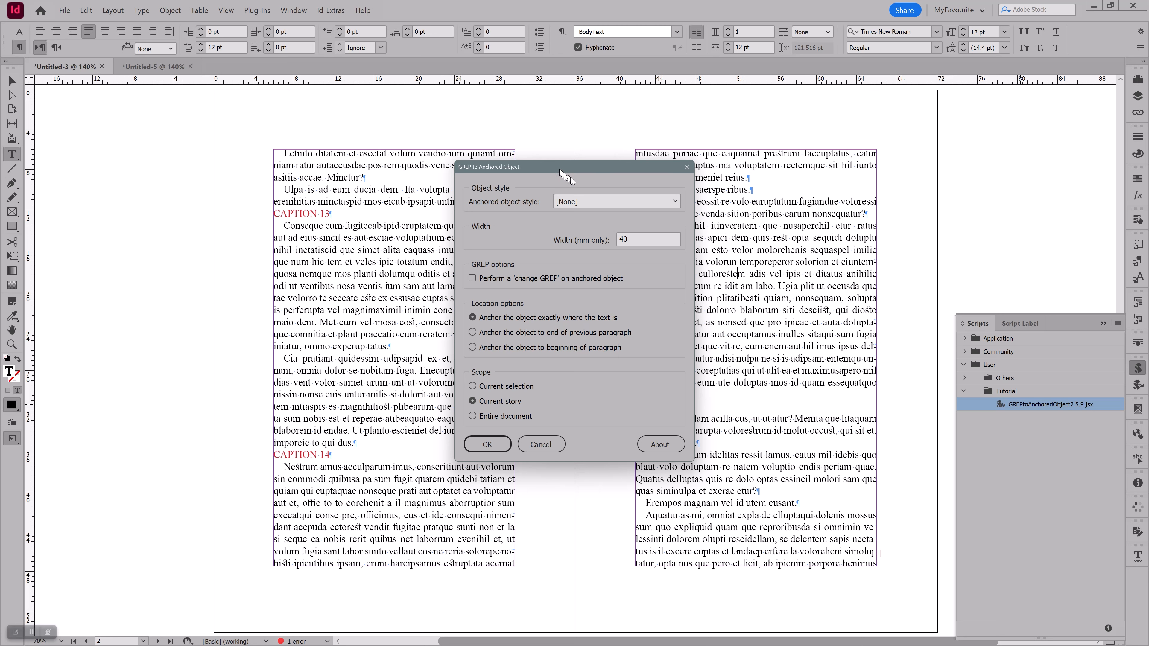
left_click(574, 202)
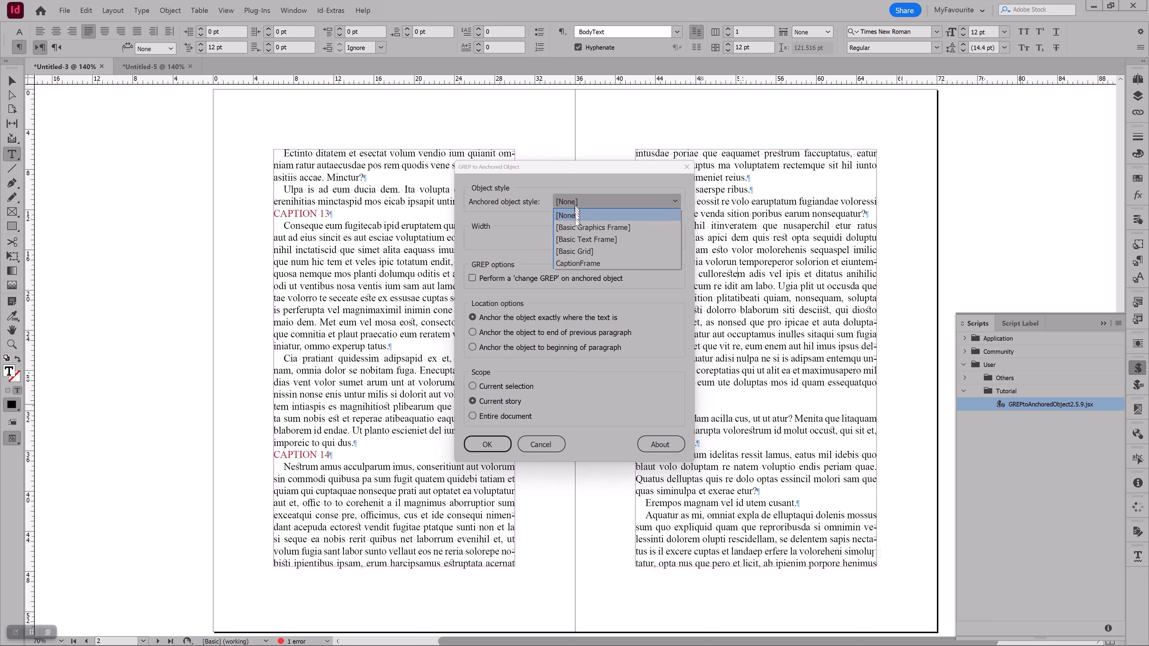
left_click(574, 263)
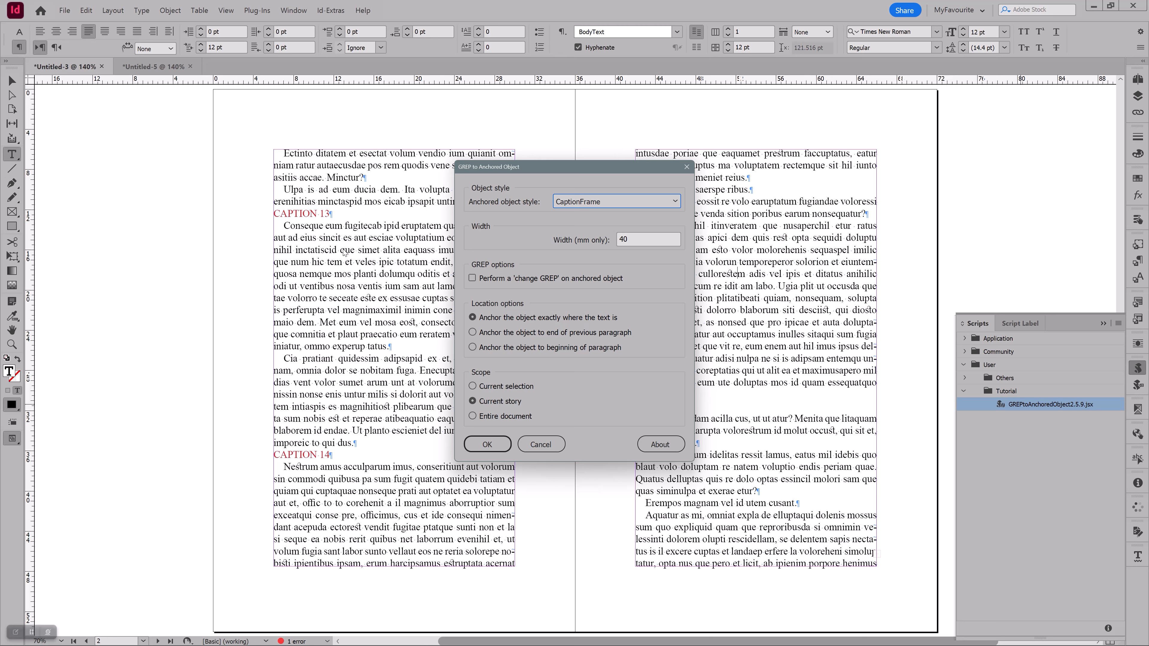
left_click(472, 278)
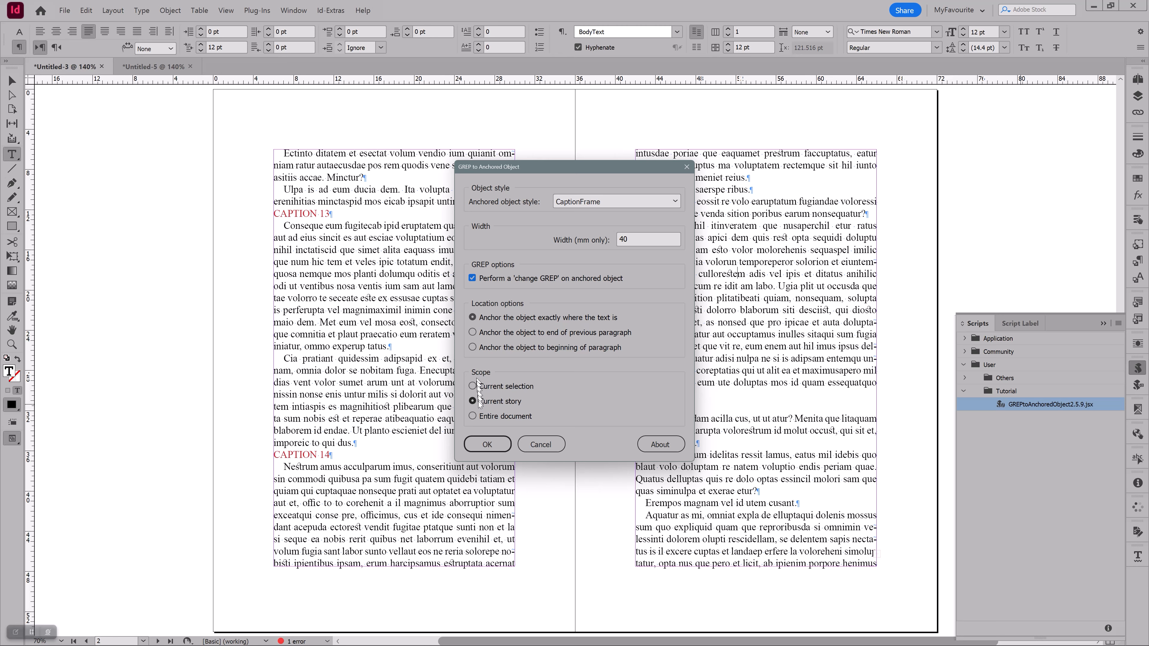
left_click(473, 417)
left_click(488, 446)
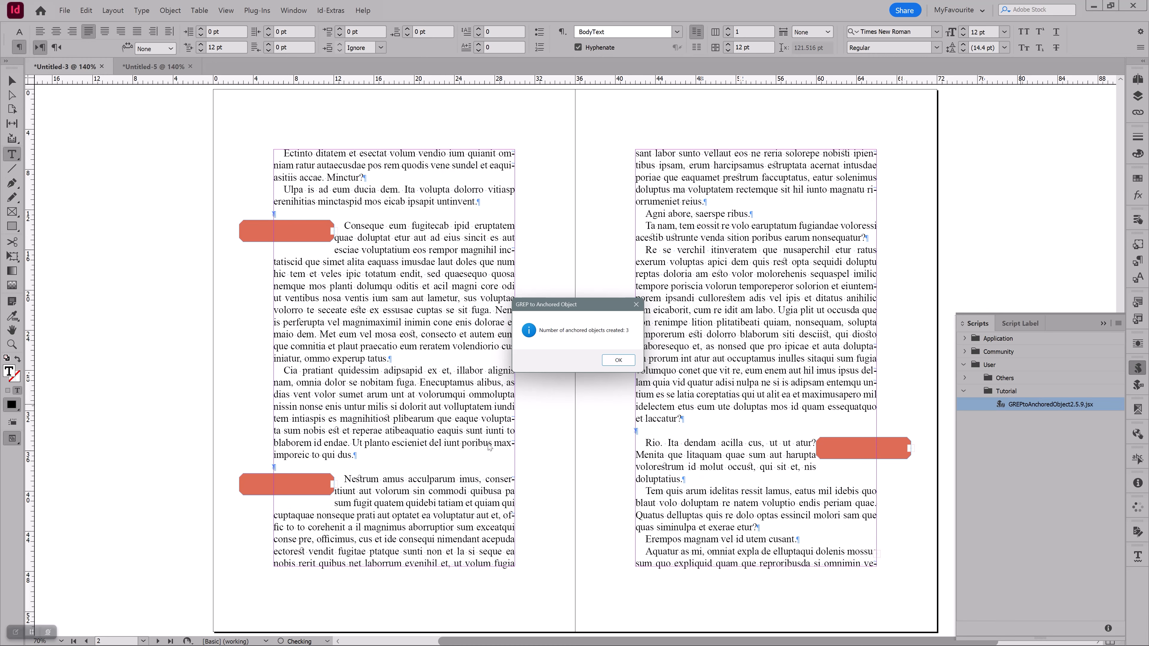
left_click(616, 361)
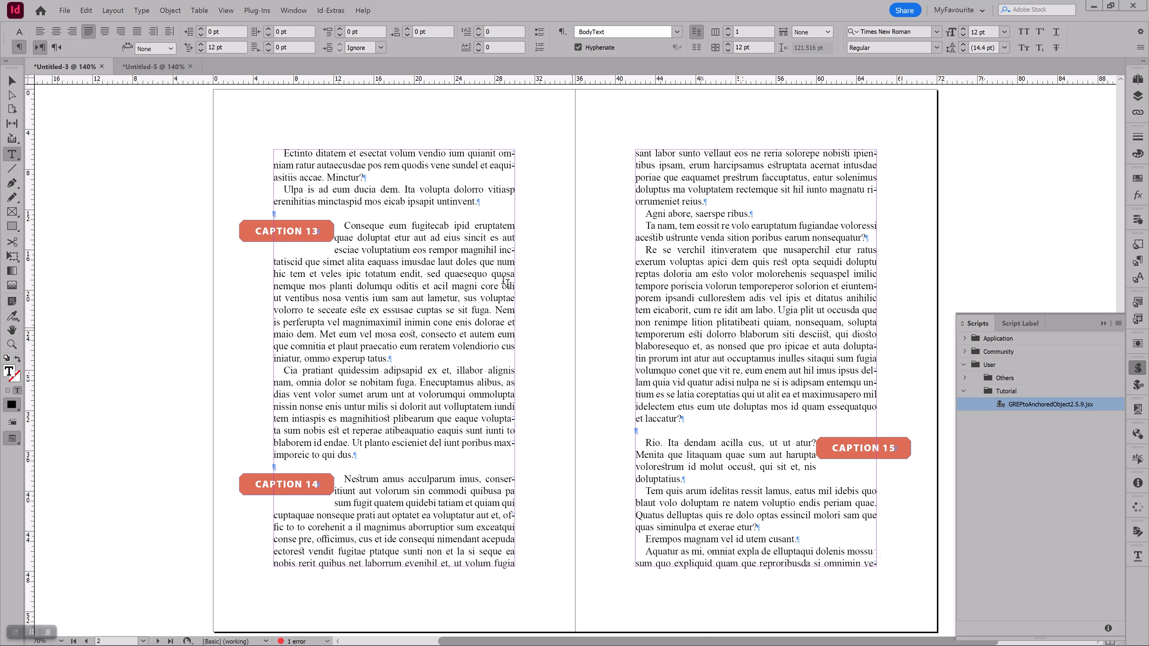
Inspect the paragraph style of the CAPTION 13 text in its anchored frame and preview the spread without guides or hidden characters
left_click(290, 230)
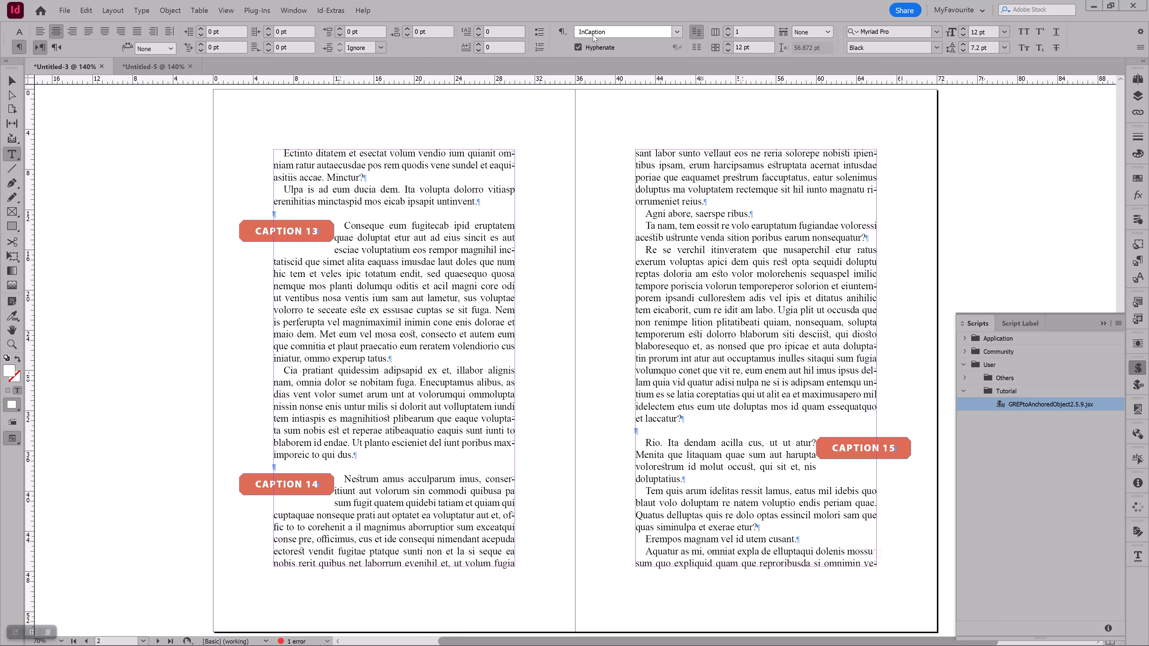
left_click(396, 261)
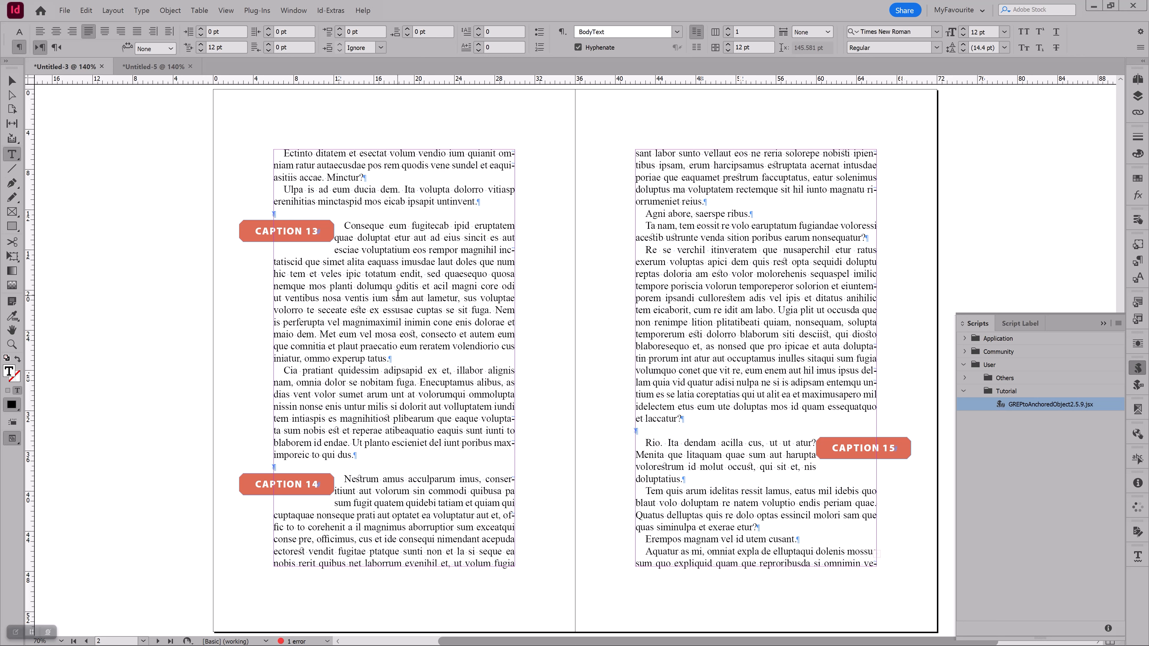
key("ctrl+shift+a")
key("w")
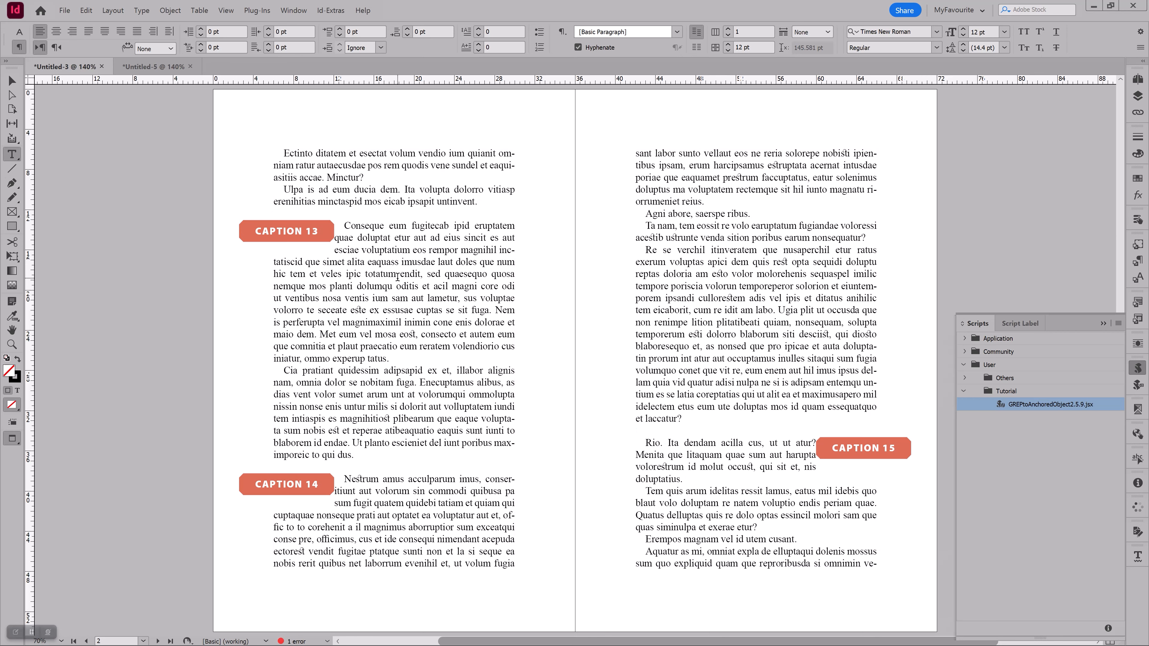
key("w")
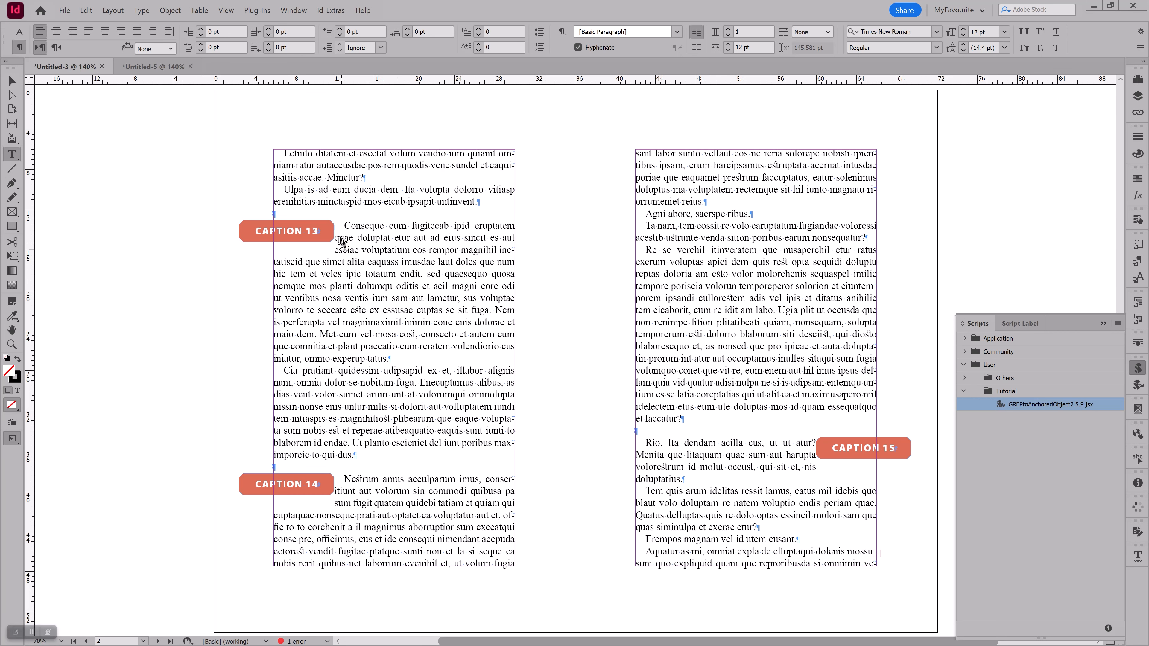
Select the CAPTION 13 frame and review the Text Wrap & Other settings of its CaptionFrame object style
key("v")
left_click(333, 237)
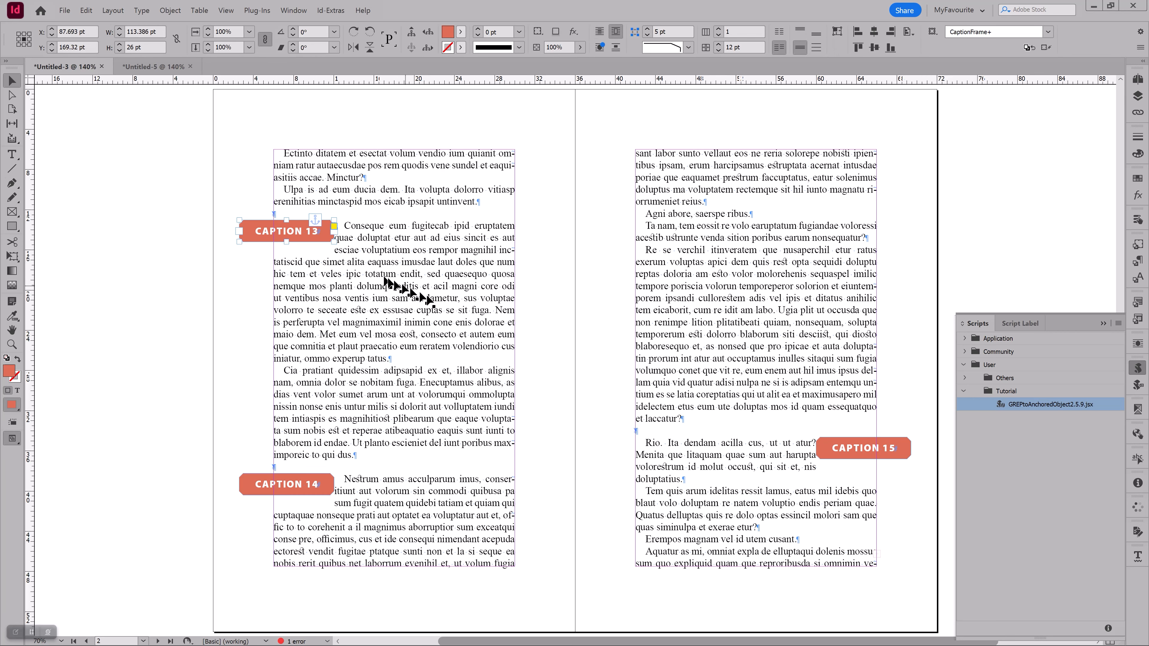
left_click(1137, 244)
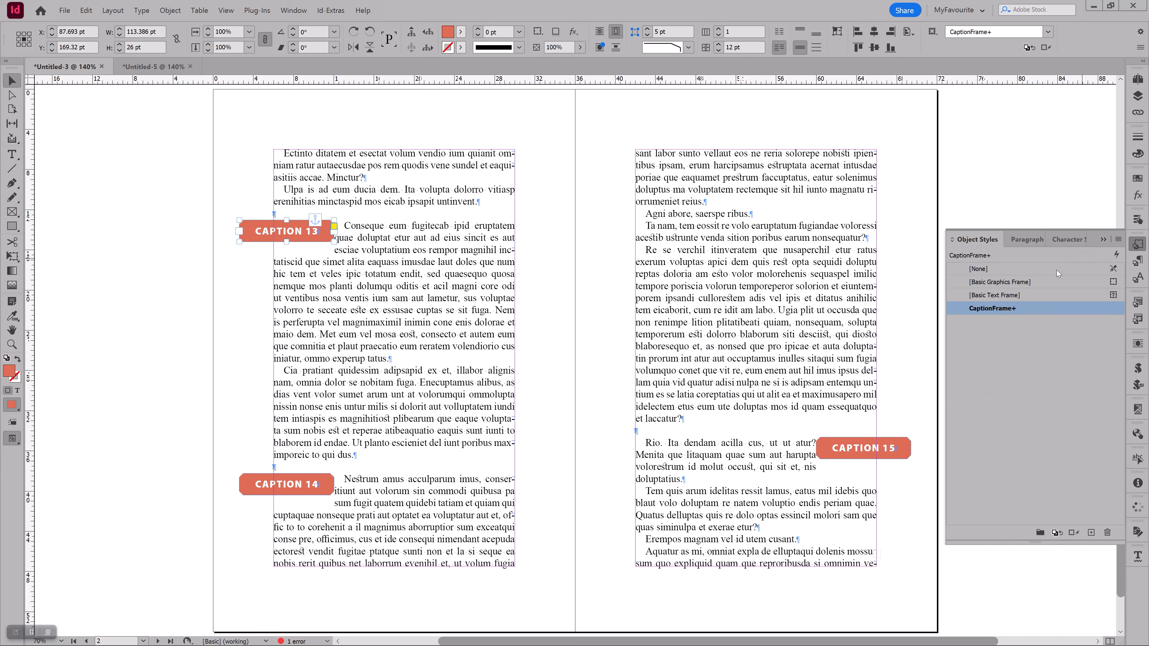
right_click(1000, 309)
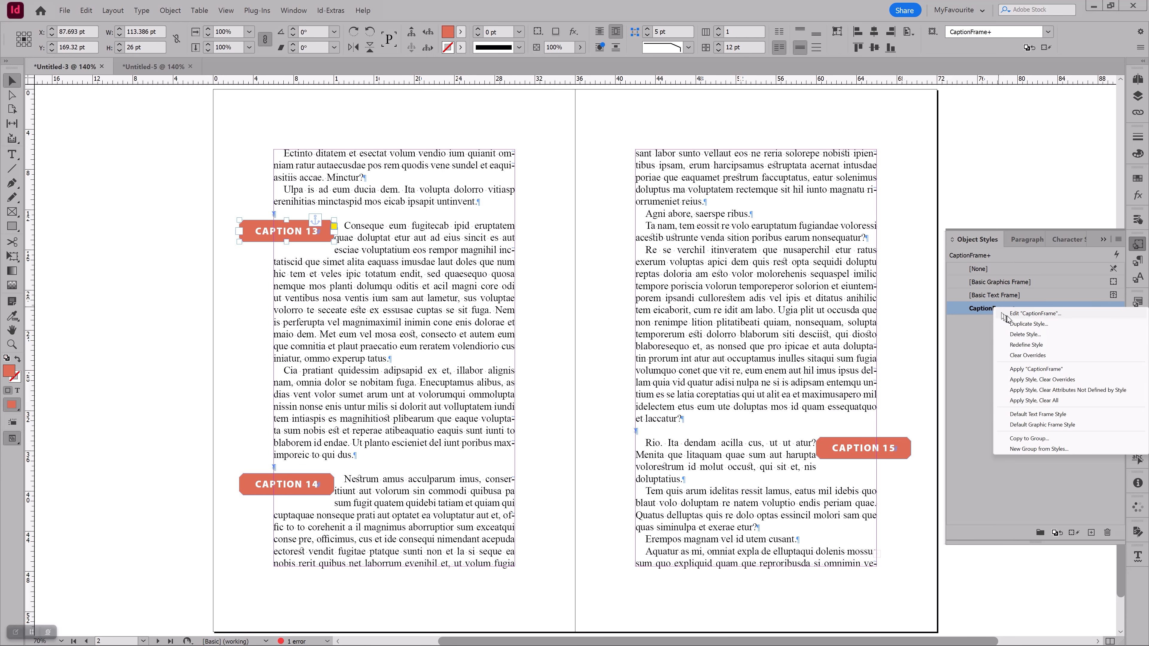
left_click(1008, 314)
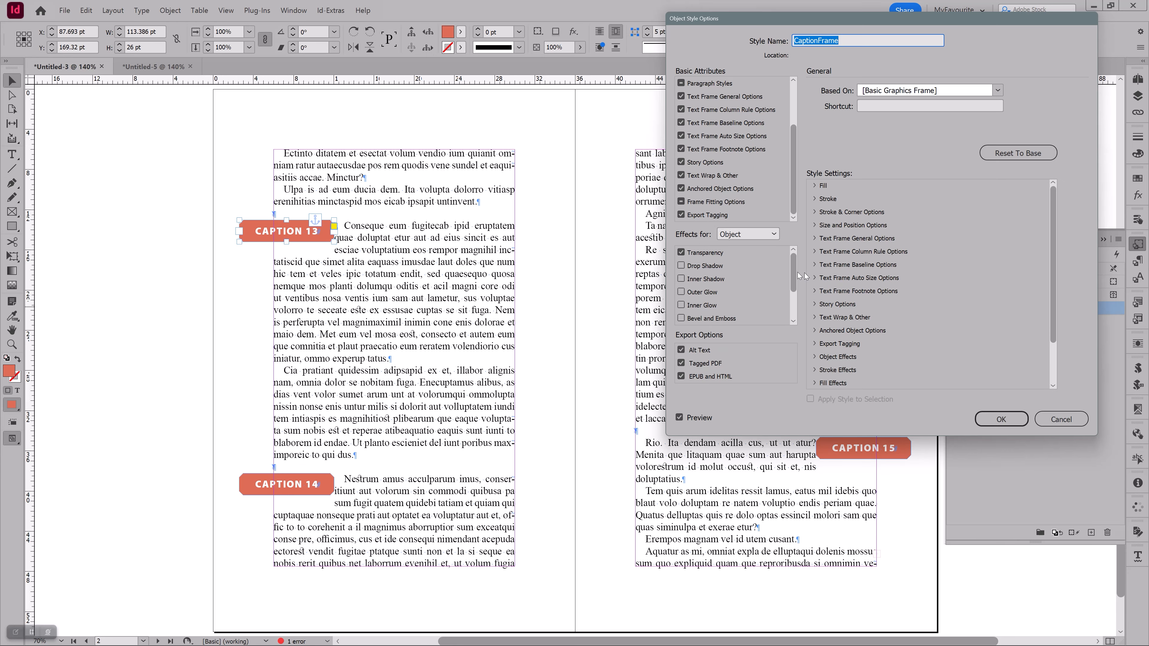
left_click(702, 176)
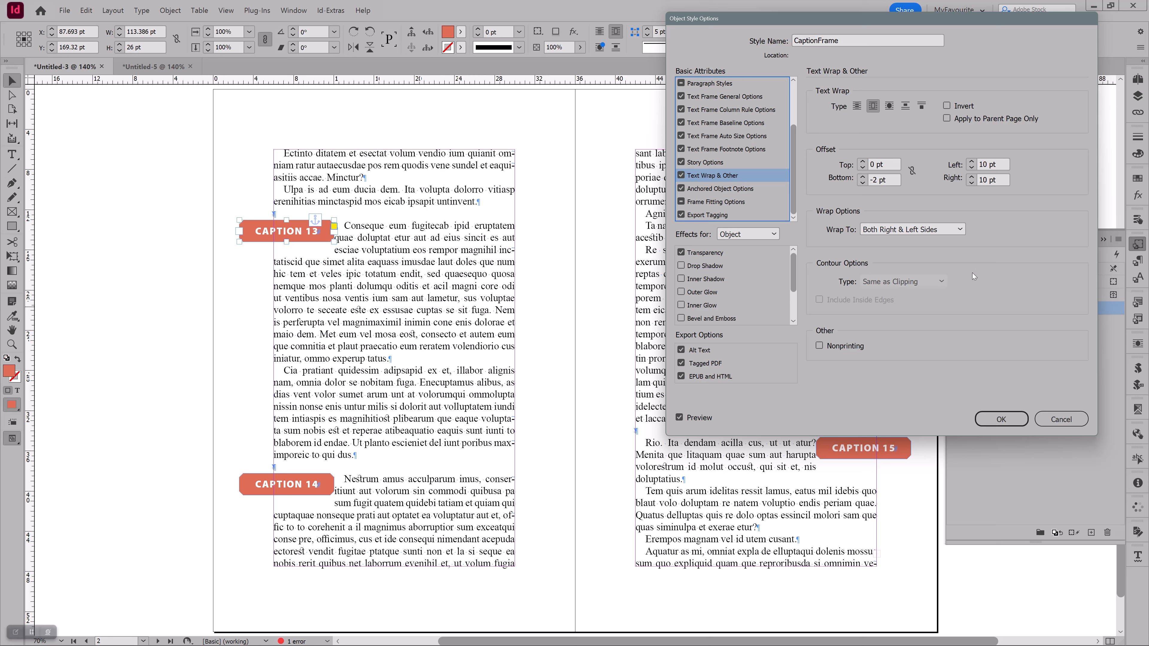
left_click(994, 419)
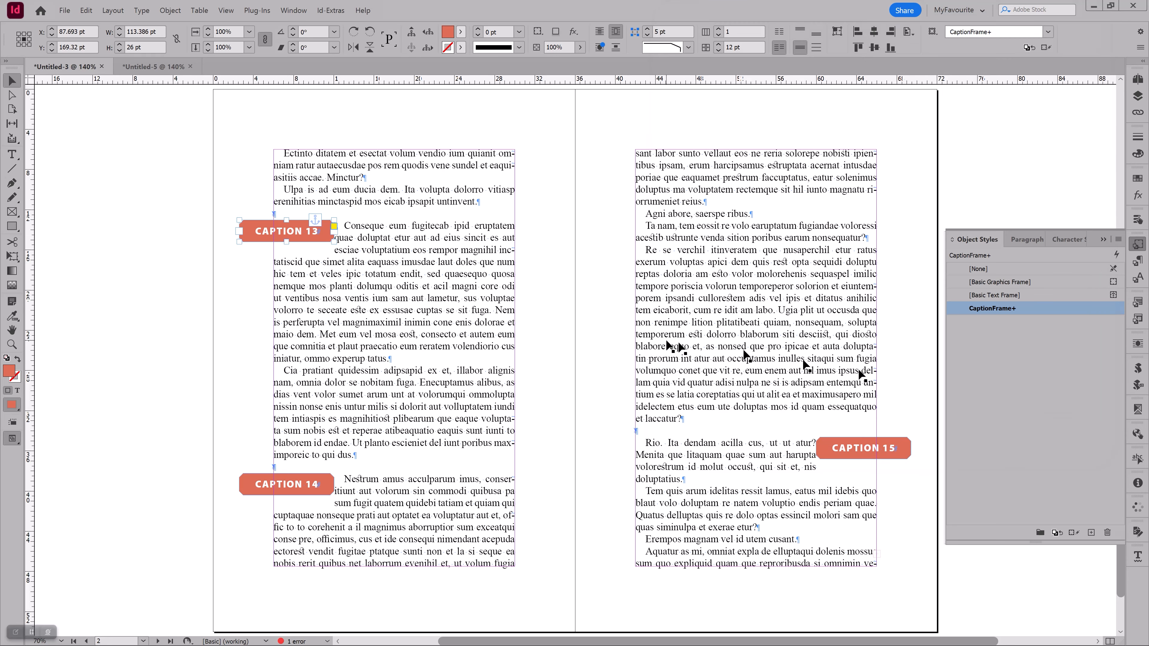
Clear the object style overrides on the CAPTION 15 frame
left_click(845, 448)
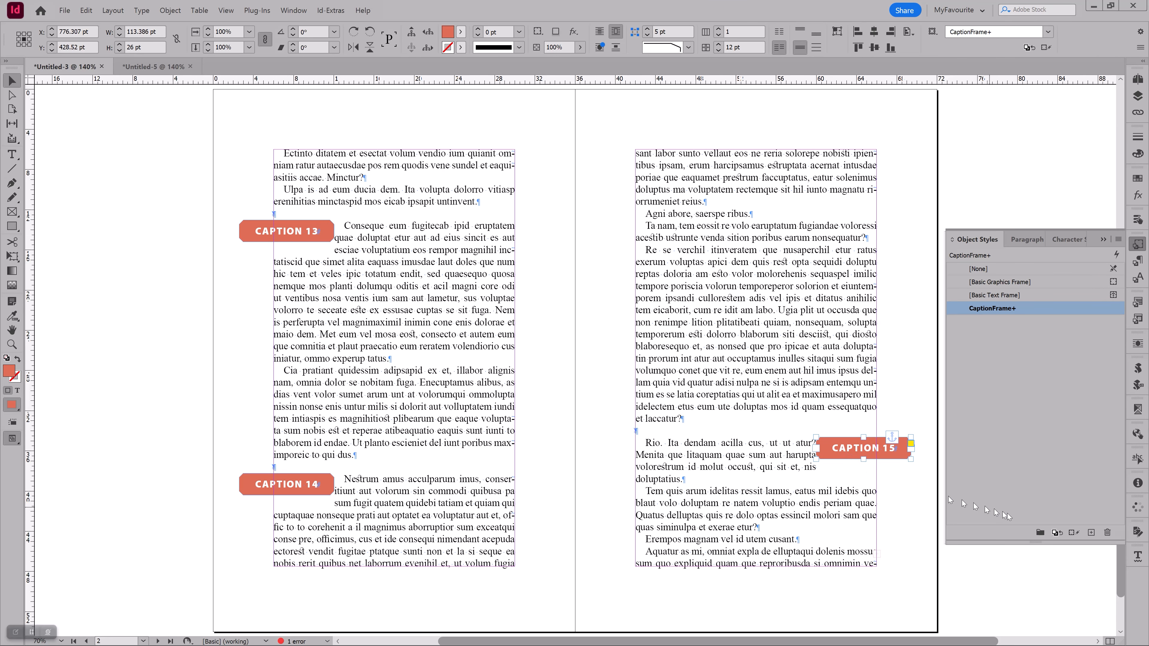
left_click(1070, 534)
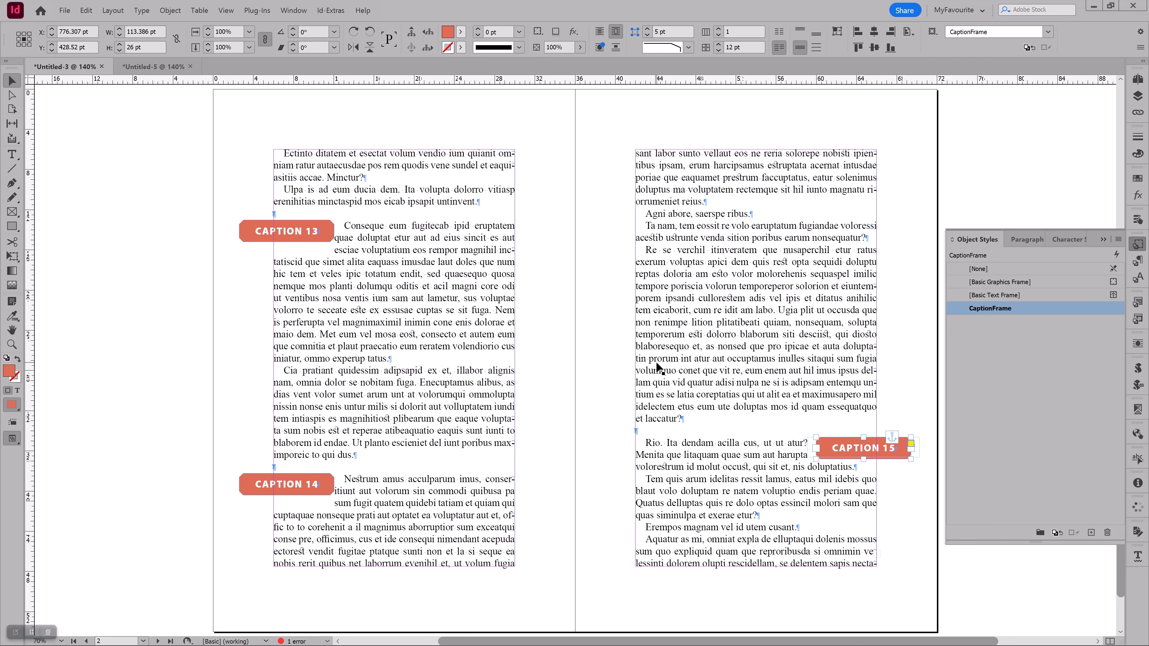
Set up an object find/change that finds frames with the CaptionFrame object style
key("ctrl+f")
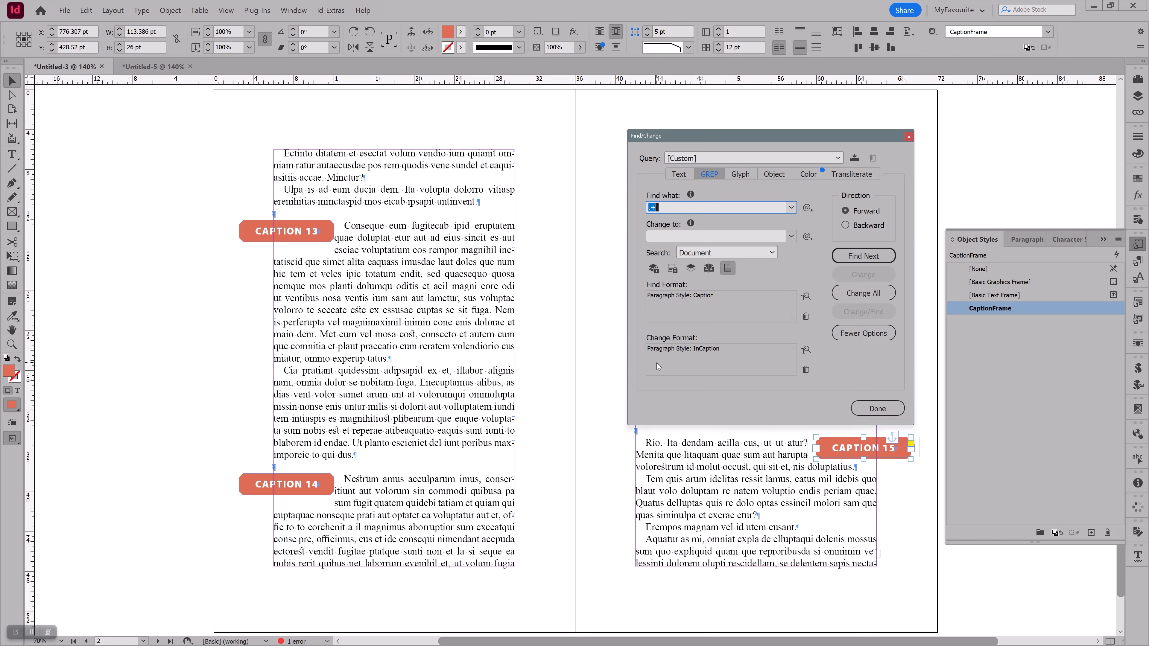
left_click(773, 175)
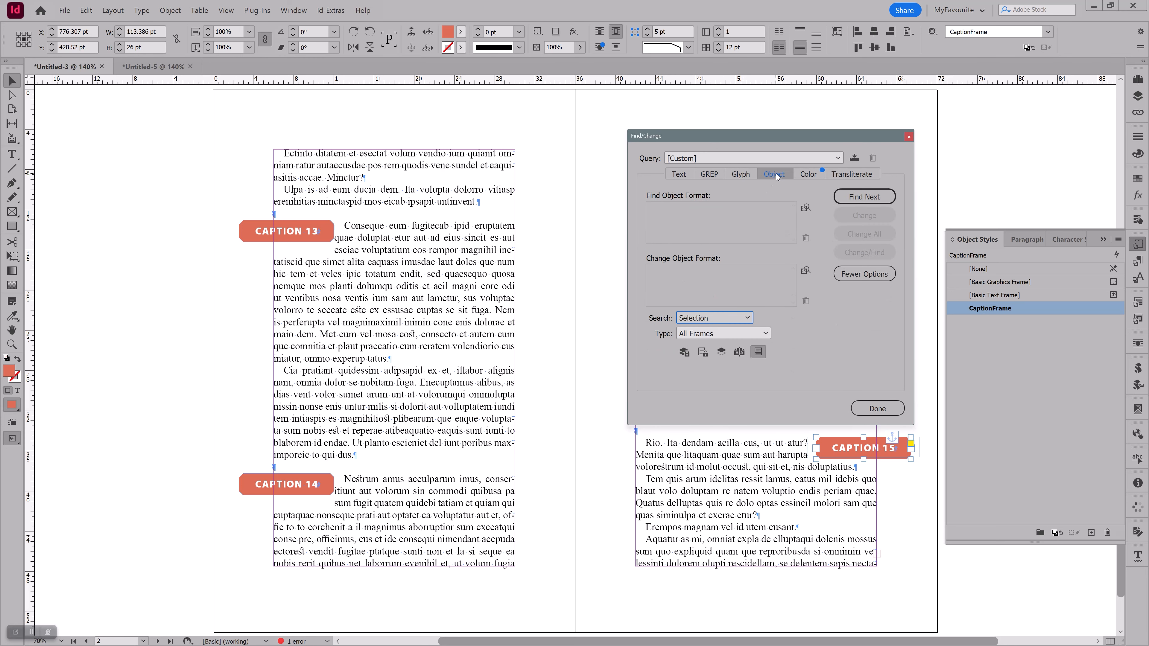
double_click(679, 210)
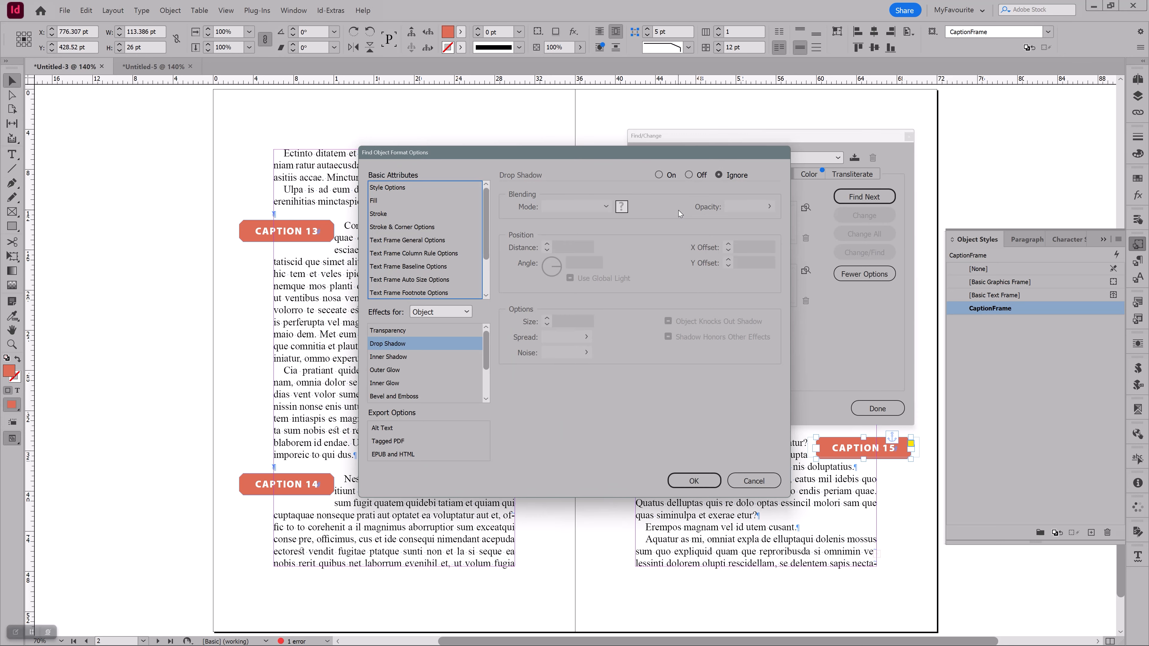
left_click(387, 188)
left_click(594, 196)
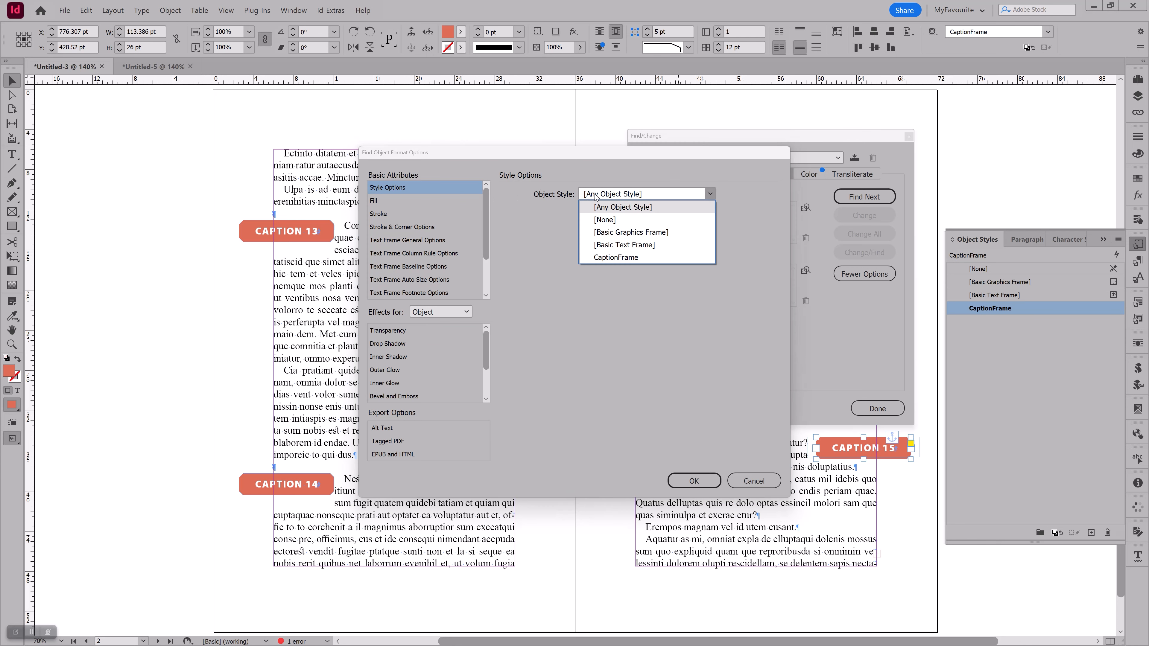
left_click(611, 257)
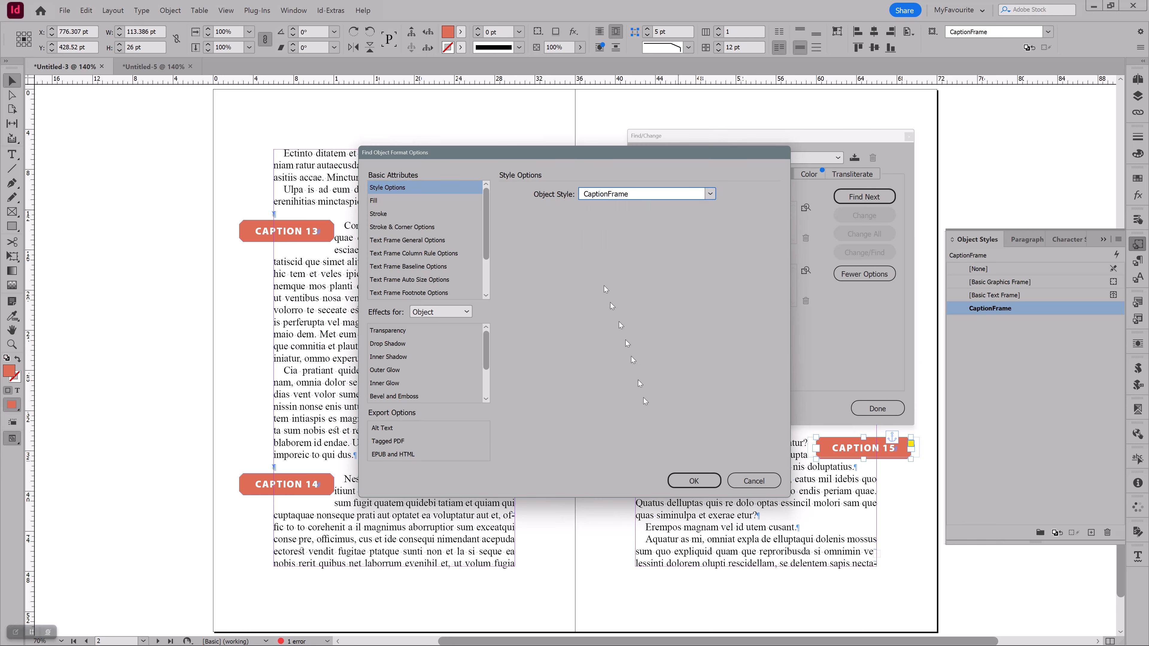
left_click(684, 480)
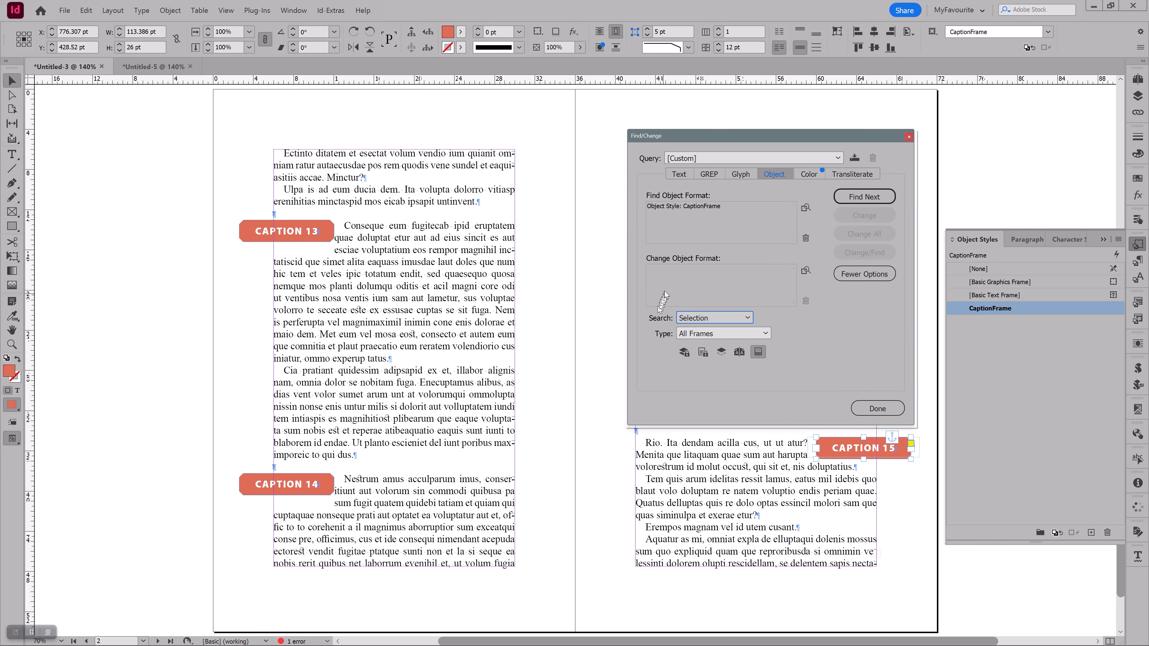
Set the object find/change's replacement format to the CaptionFrame object style
left_click(668, 281)
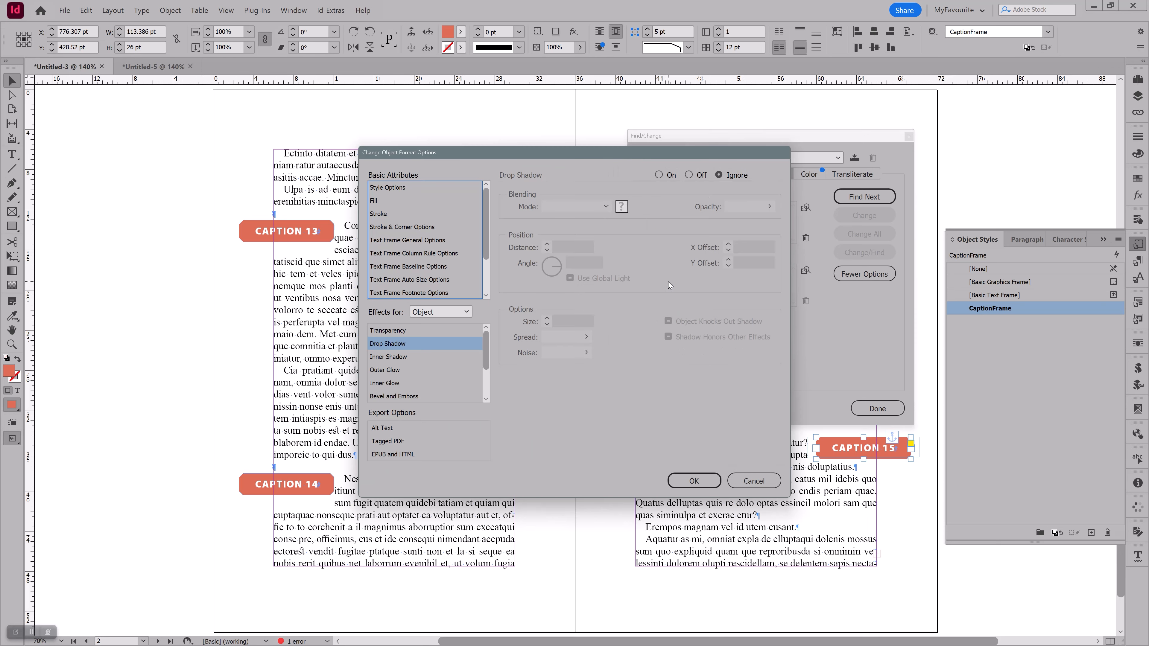
left_click(396, 189)
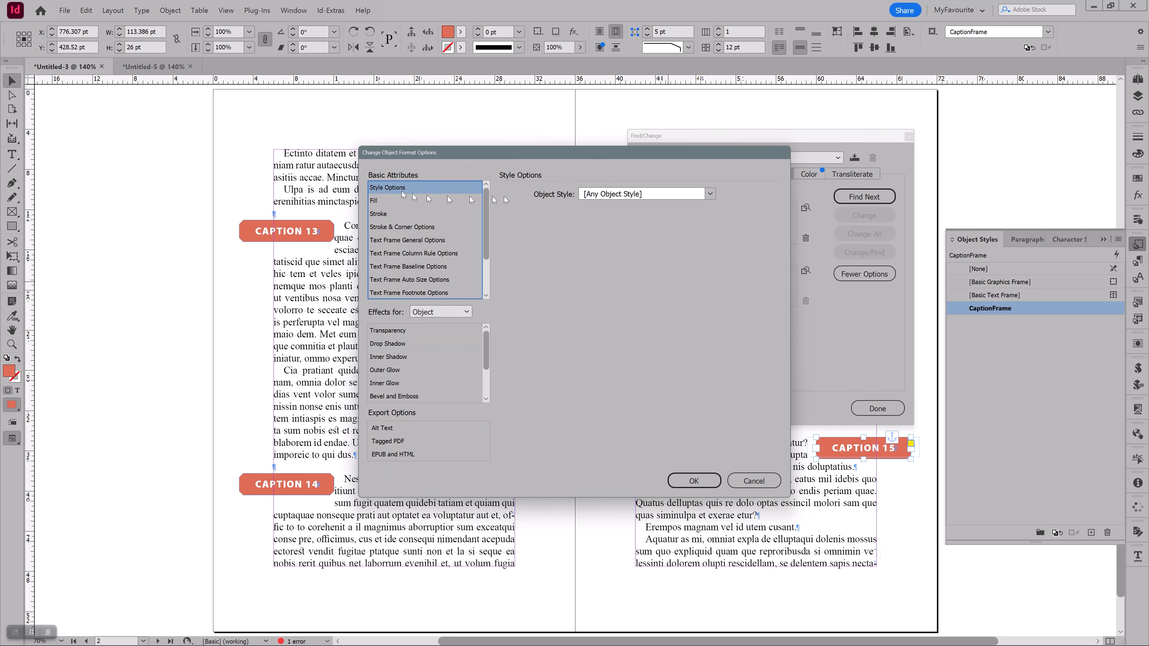
left_click(612, 195)
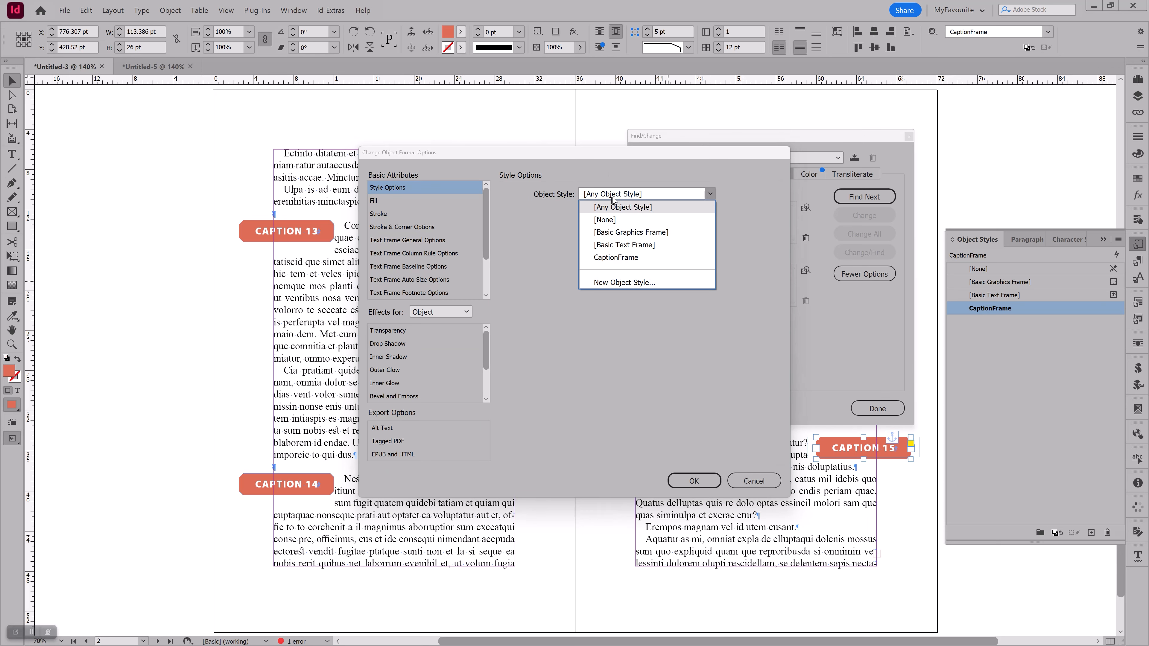
left_click(618, 258)
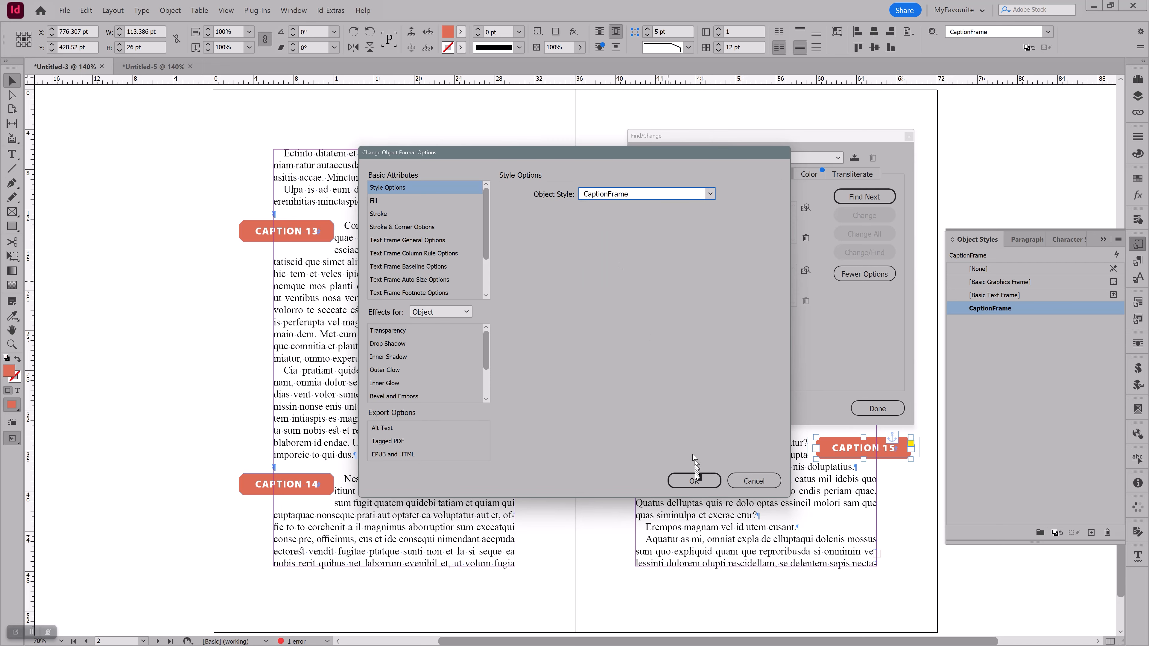
left_click(693, 480)
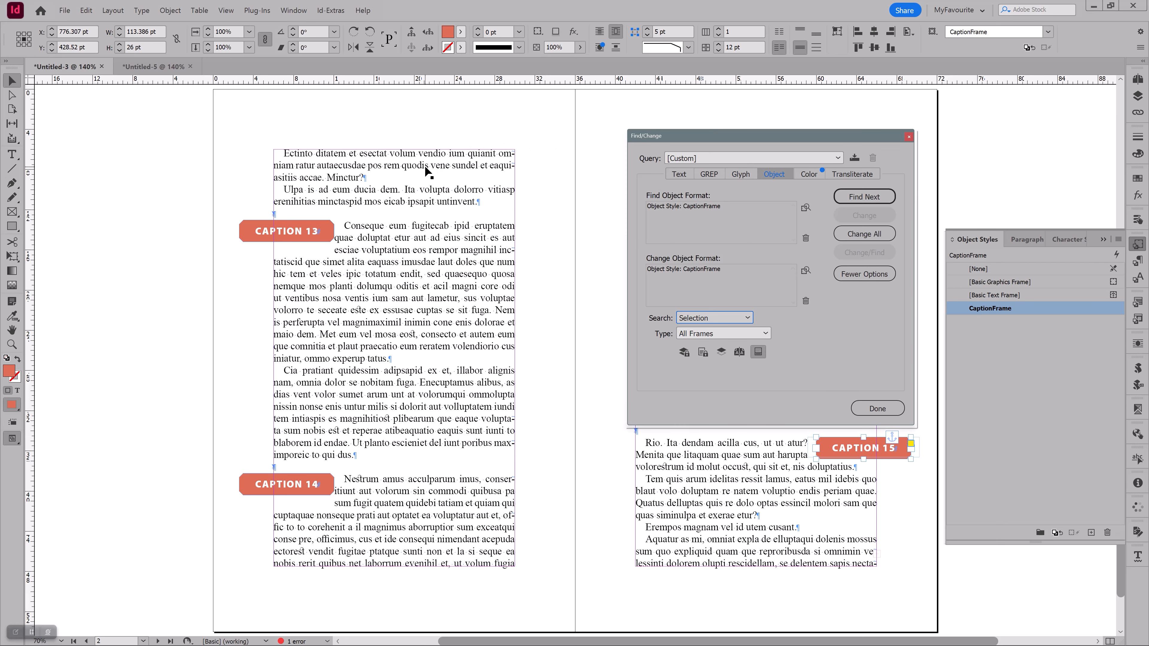
Set the search scope to Document and the type to Text Frames, and change all matching frames
left_click(693, 320)
left_click(699, 337)
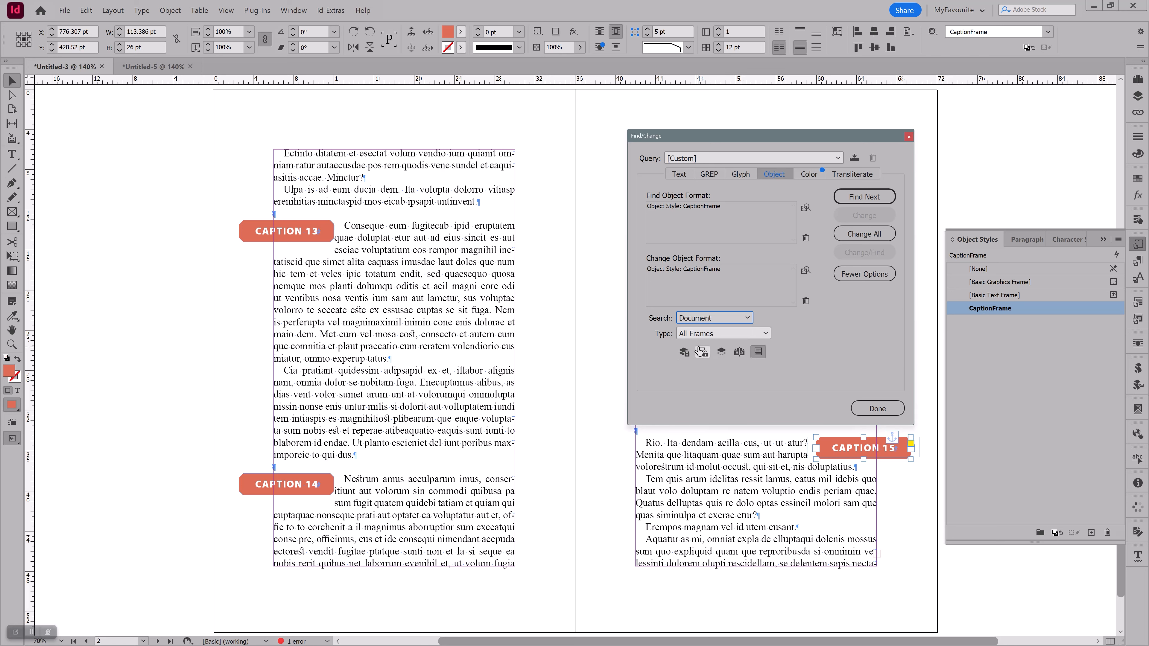
left_click(698, 336)
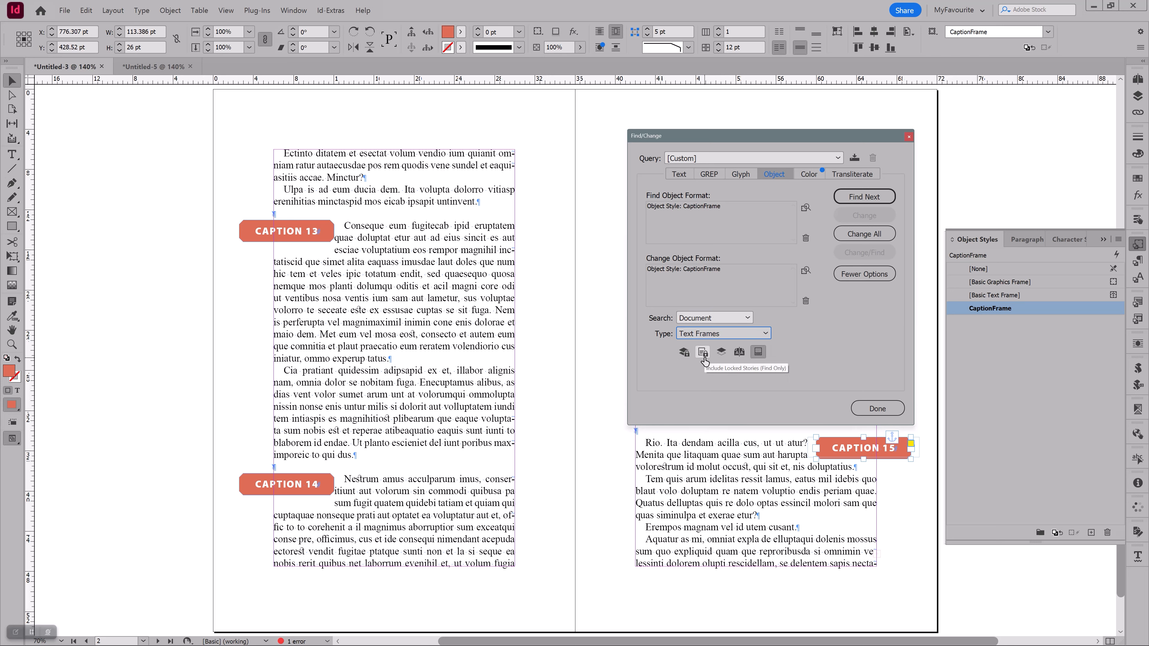
left_click(706, 360)
left_click(864, 233)
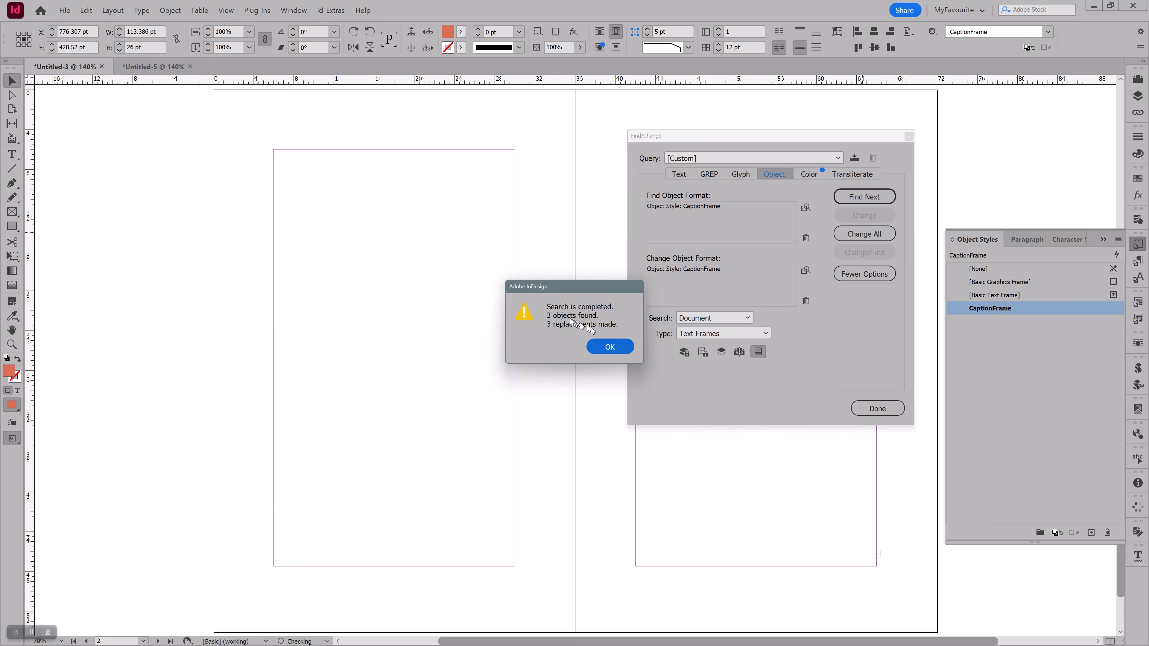
left_click(609, 347)
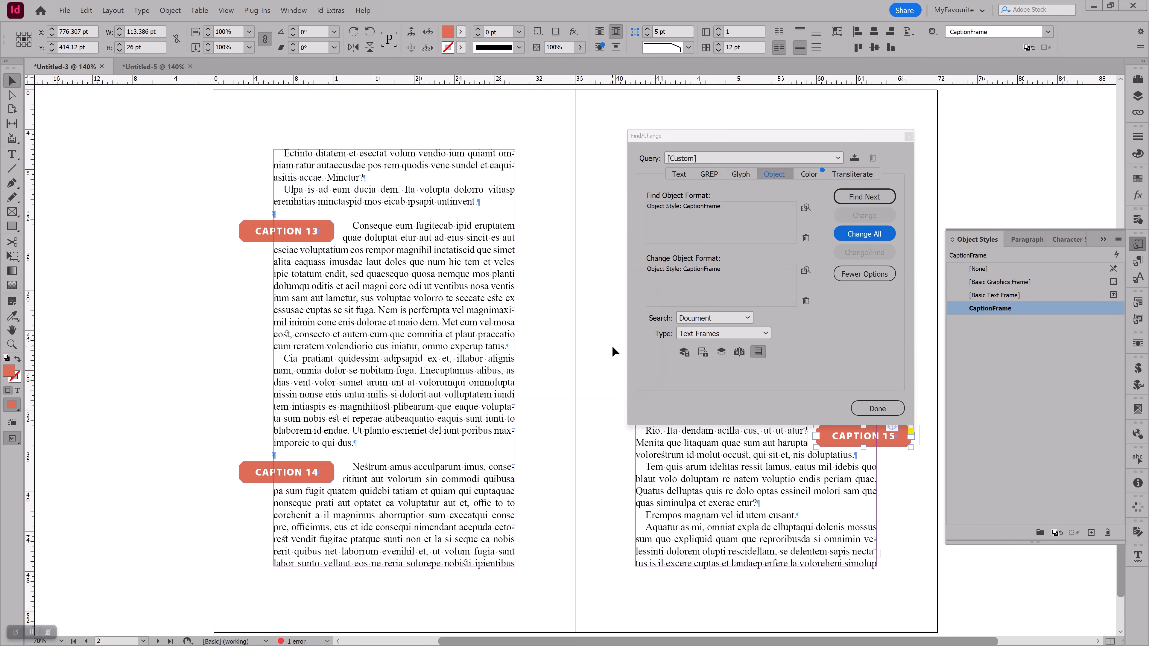
Select the CAPTION 13 and CAPTION 14 frames in turn and examine their object style and text wrap
left_click(357, 269)
left_click(326, 239)
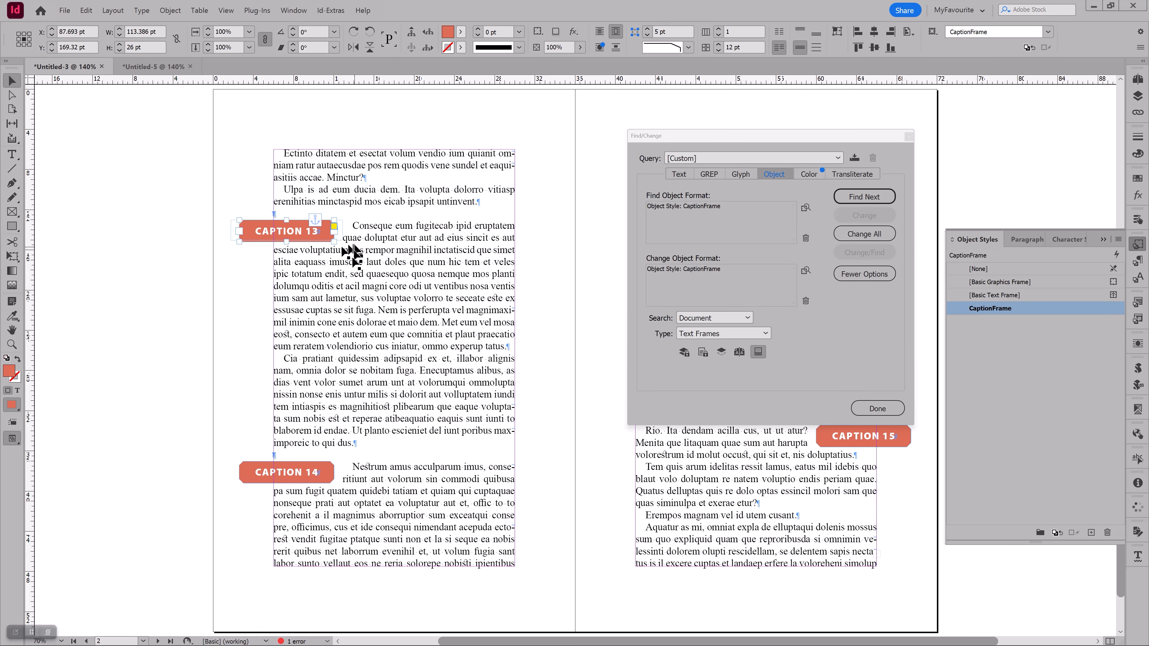
left_click(331, 475)
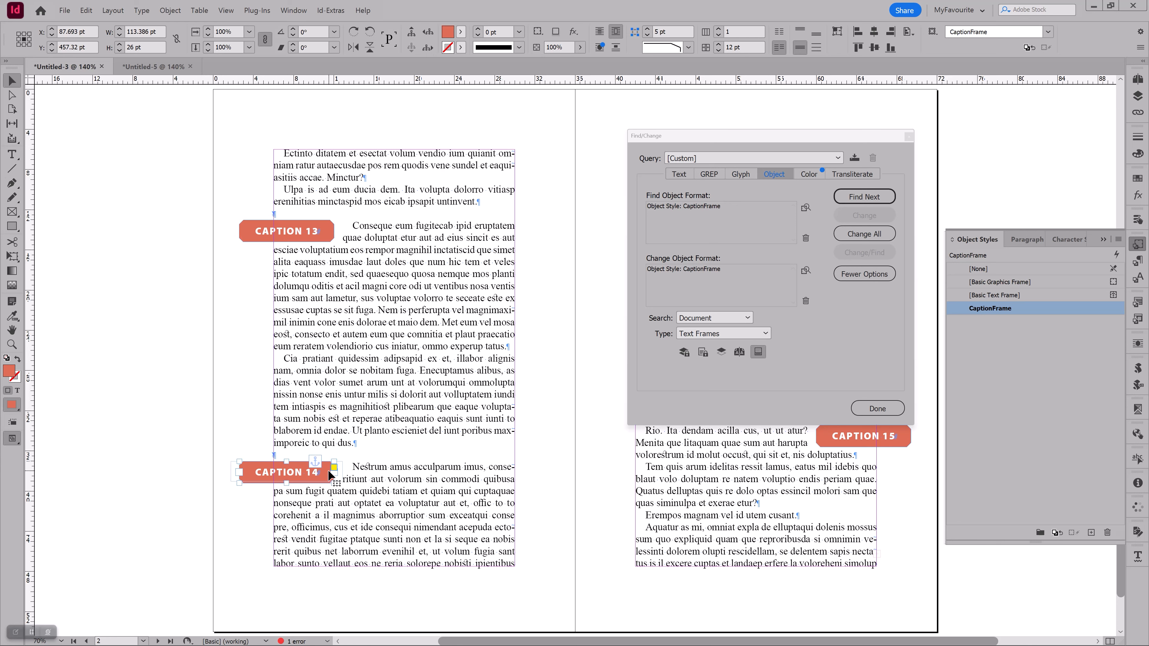
Set the first line indent of the BodyText paragraph style, used by the paragraph beside CAPTION 13, to 0 pt
left_click(407, 396)
double_click(398, 353)
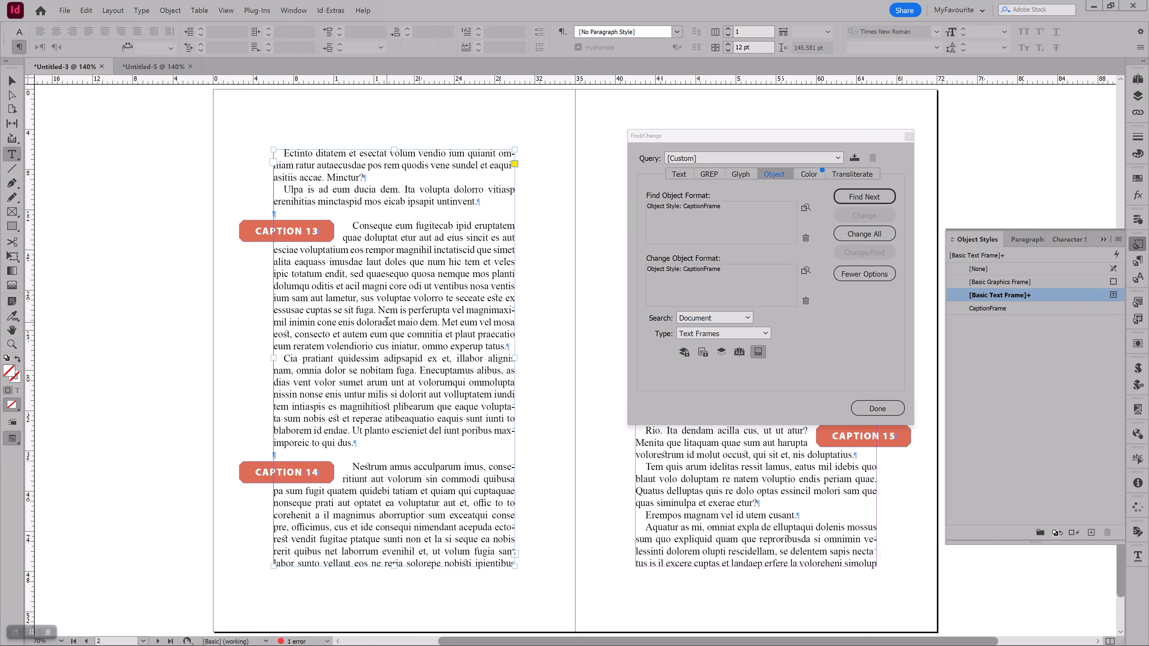
left_click(362, 225)
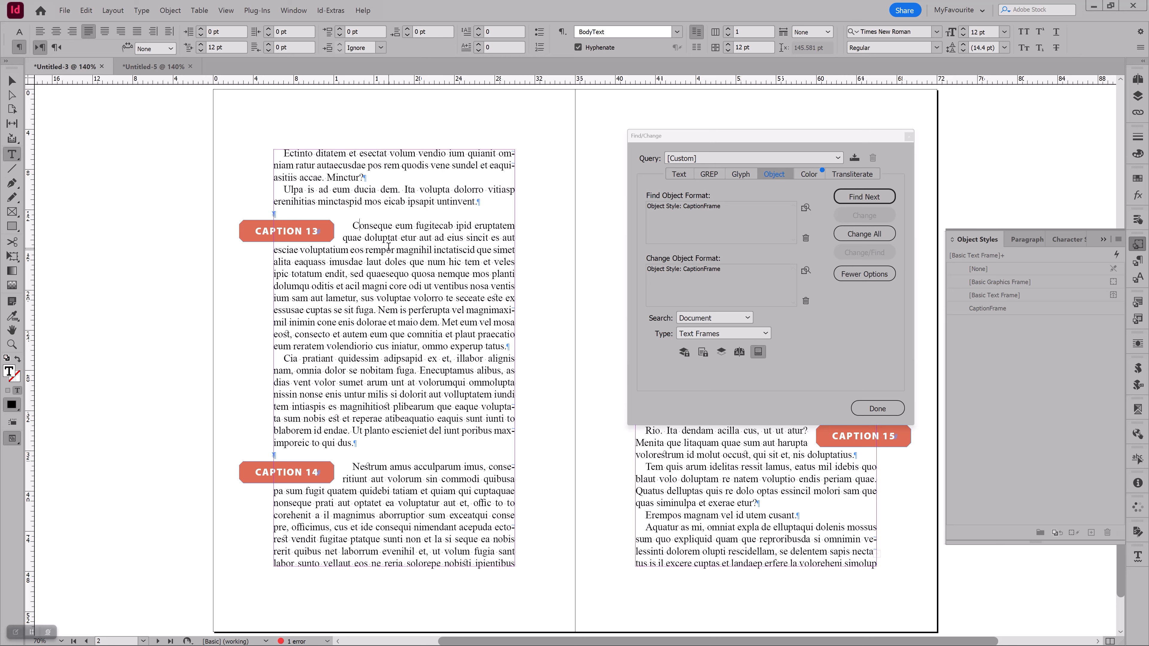
double_click(386, 238)
left_click(391, 254)
left_click(1137, 261)
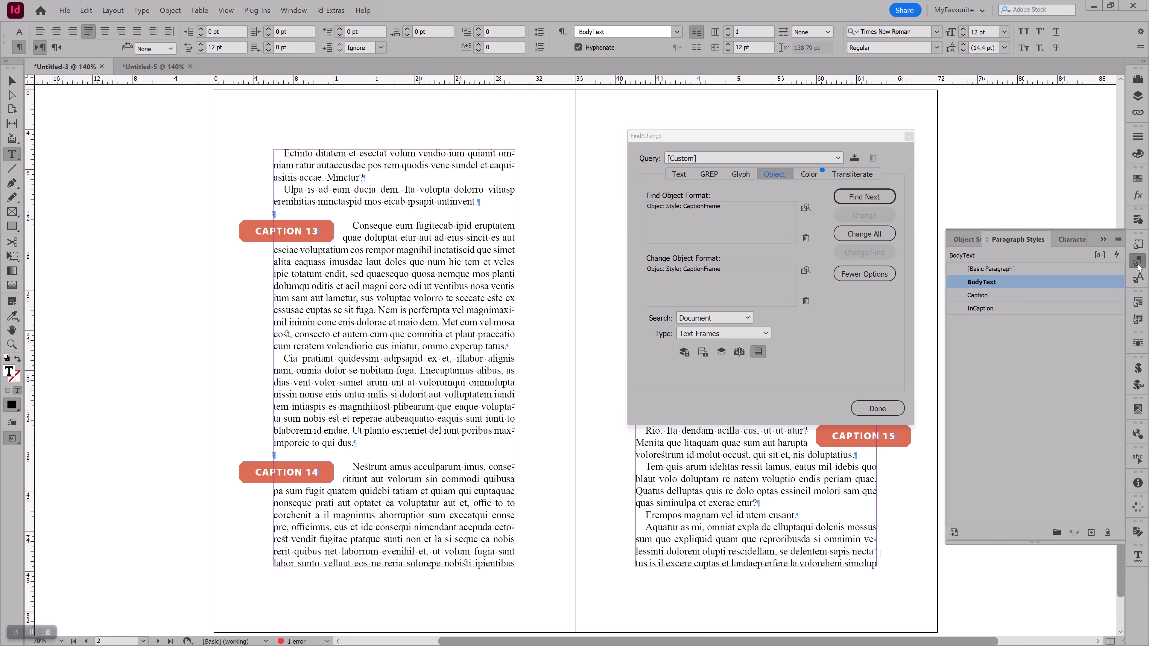
right_click(994, 283)
left_click(1026, 287)
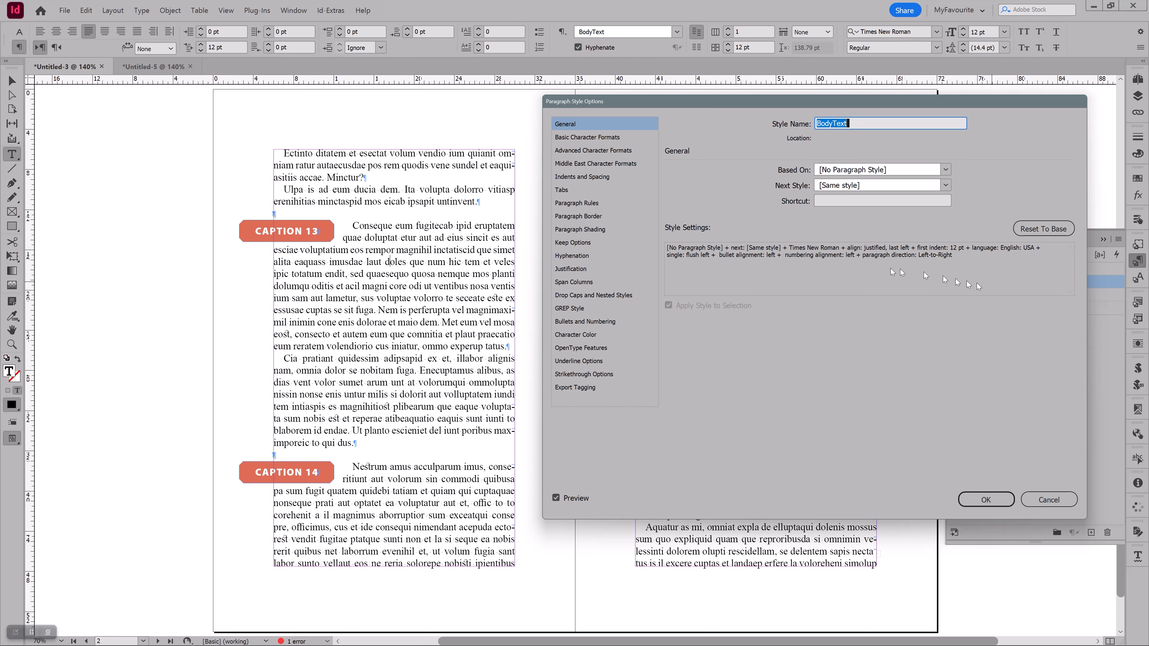
left_click(595, 178)
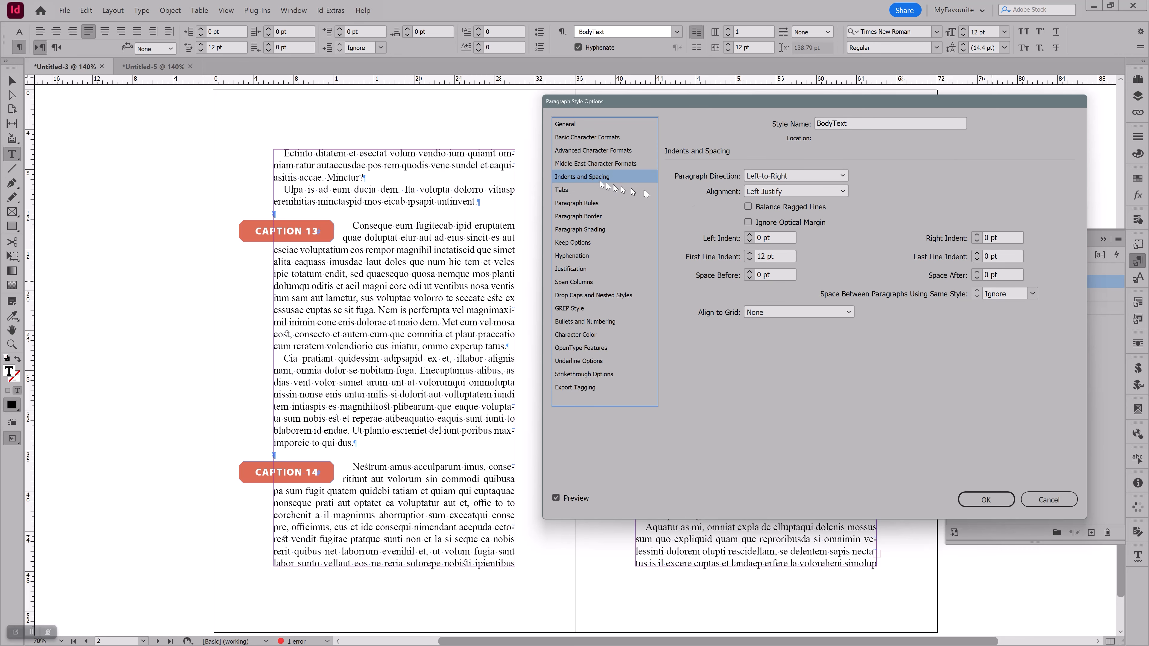
left_click(749, 261)
left_click(749, 261)
left_click(749, 260)
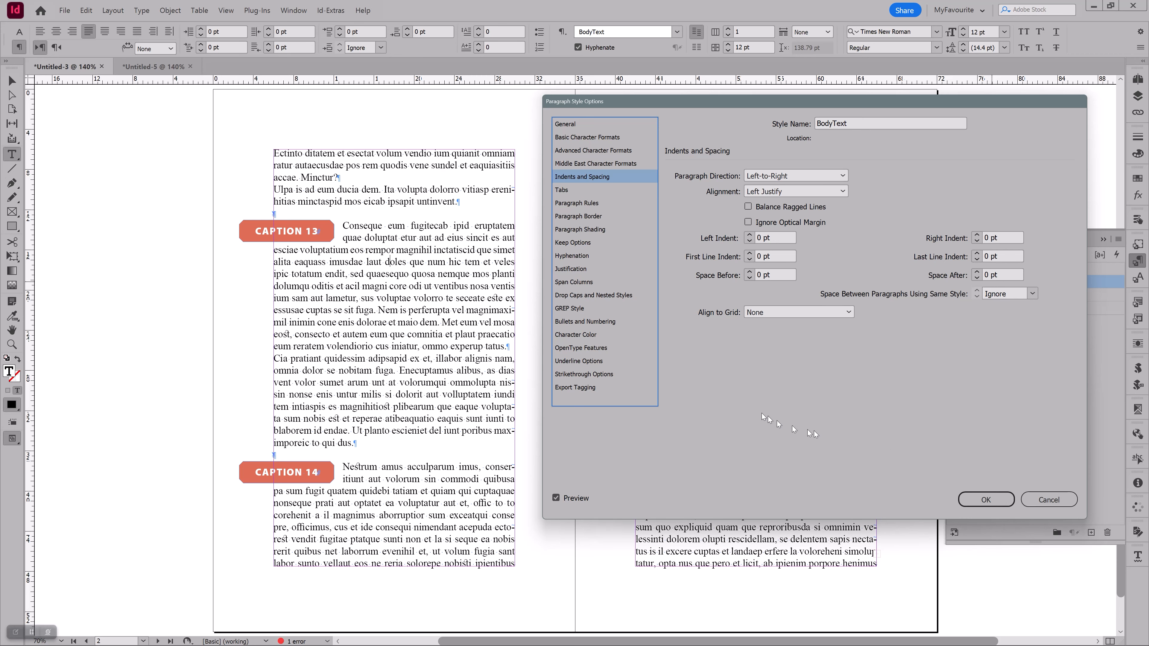
left_click(972, 500)
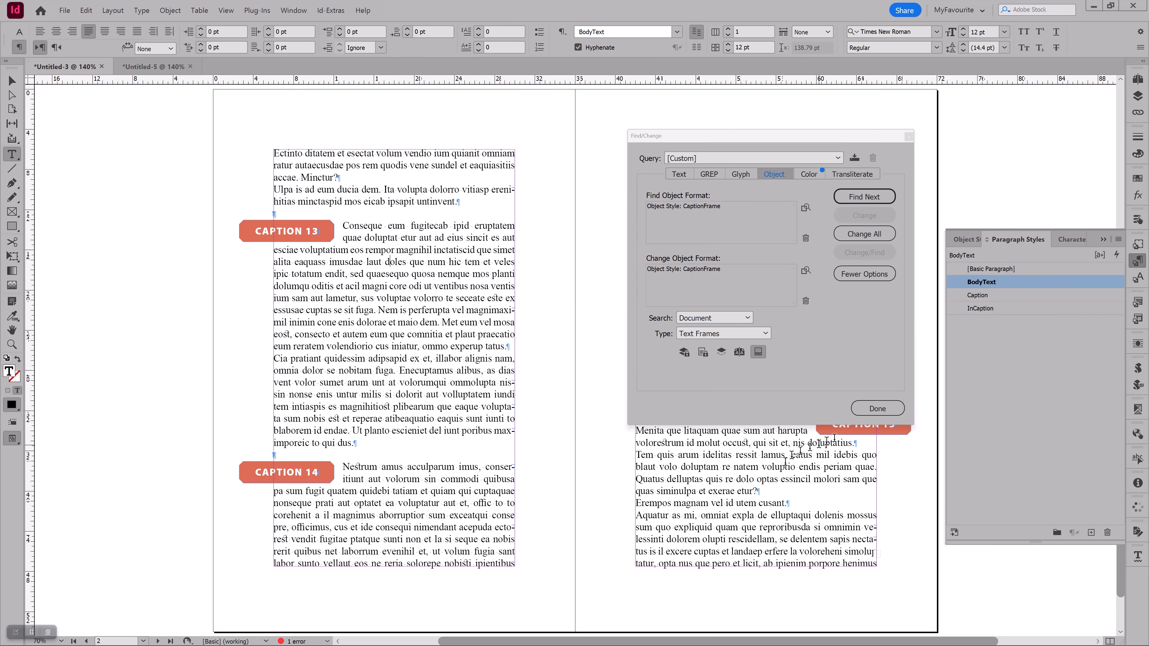
Close Find/Change, deselect everything and preview the spread without guides or hidden characters
left_click(877, 408)
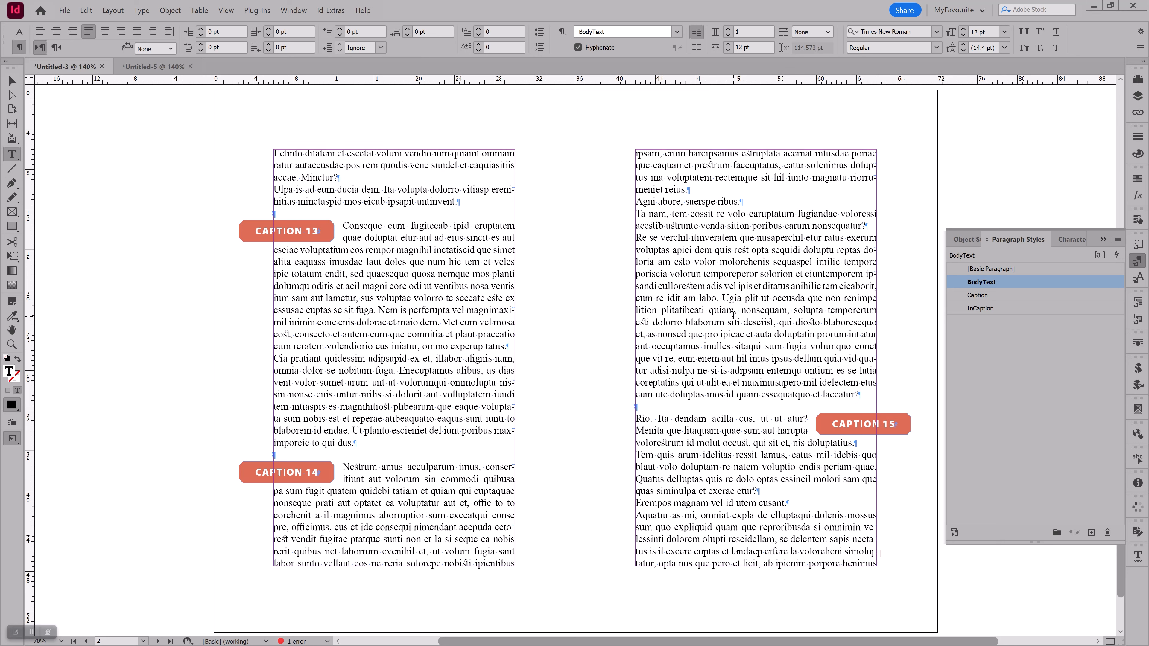
key("ctrl+shift+a")
key("w")
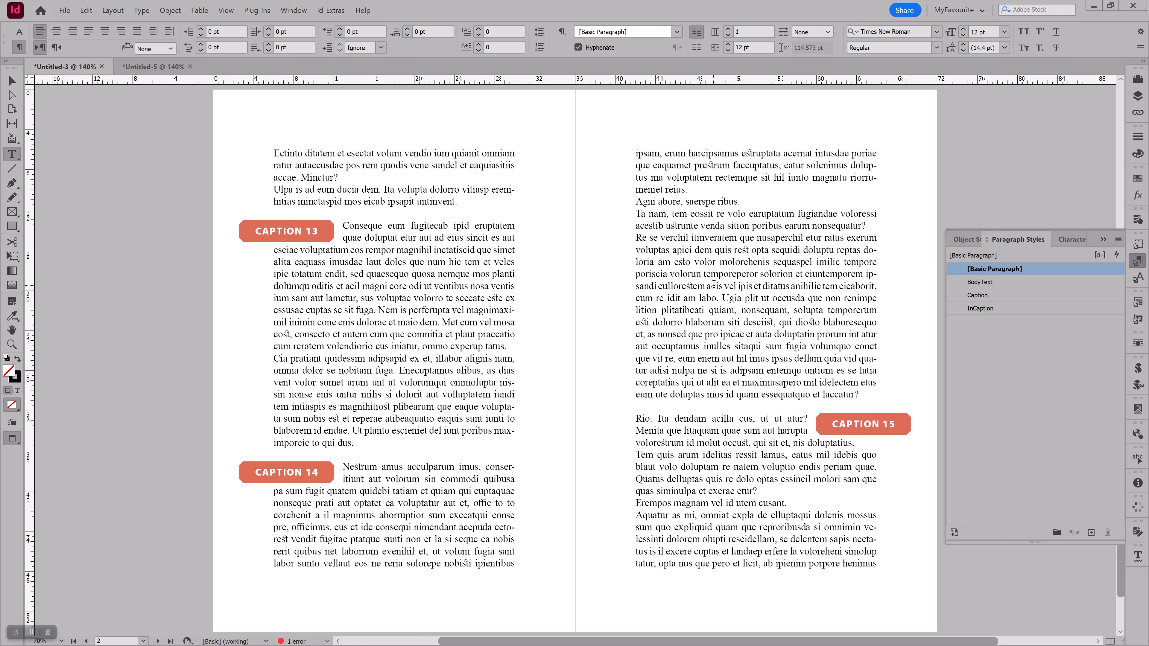
Return to the normal view and insert empty paragraphs before "iatur, ommo experup tatus" to push CAPTION 14 onto the facing page
left_click(400, 345)
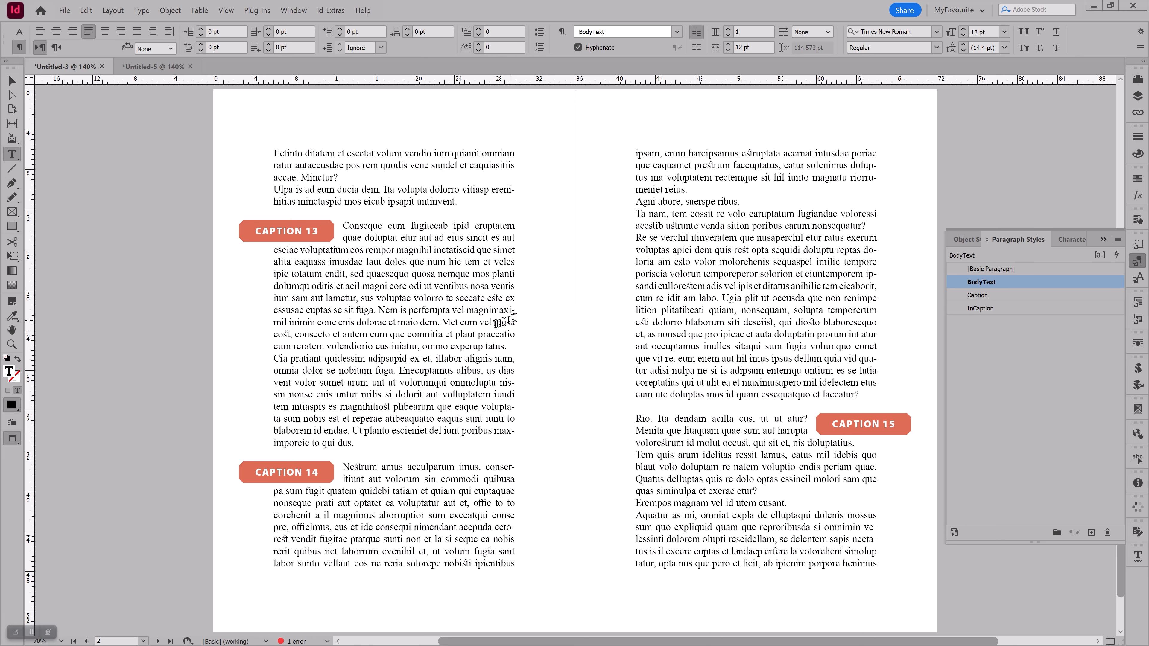
key("w")
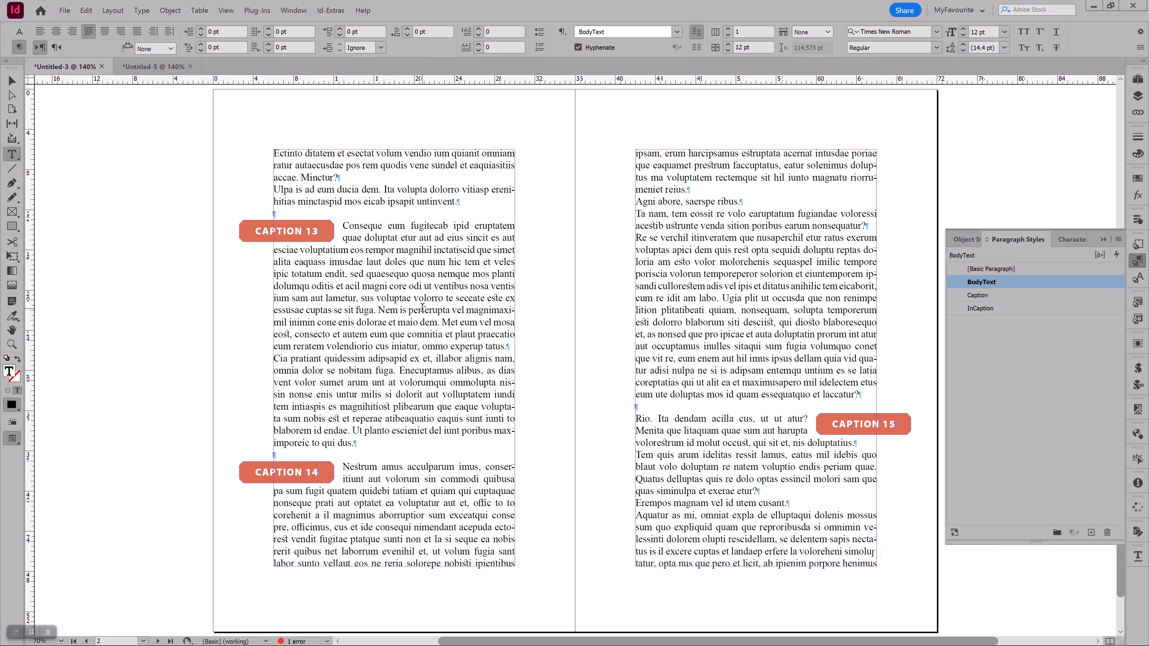
key("Return")
key("Return")
key("Return")
key("Return")
key("Return")
key("Return")
key("Return")
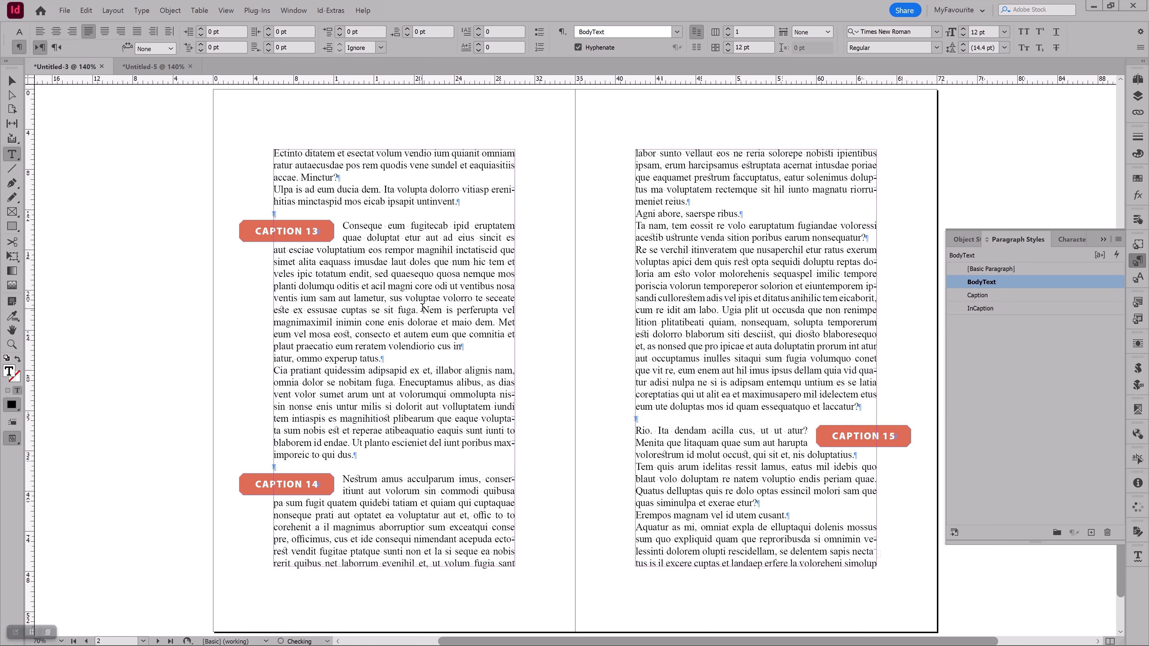
key("Return")
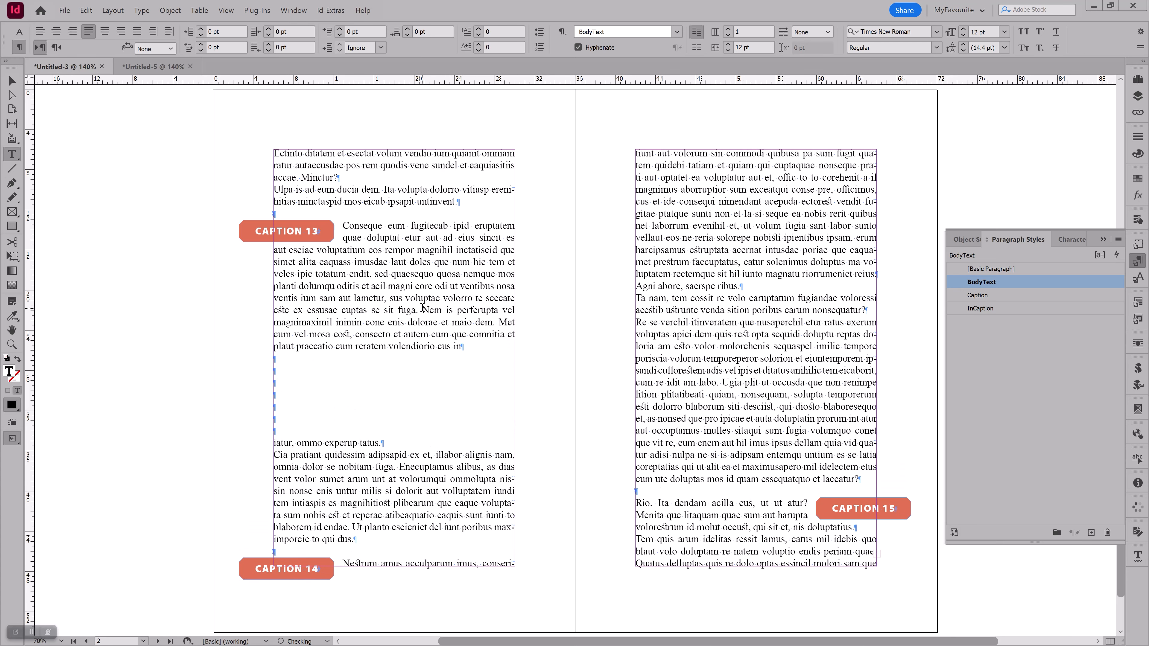
key("Return")
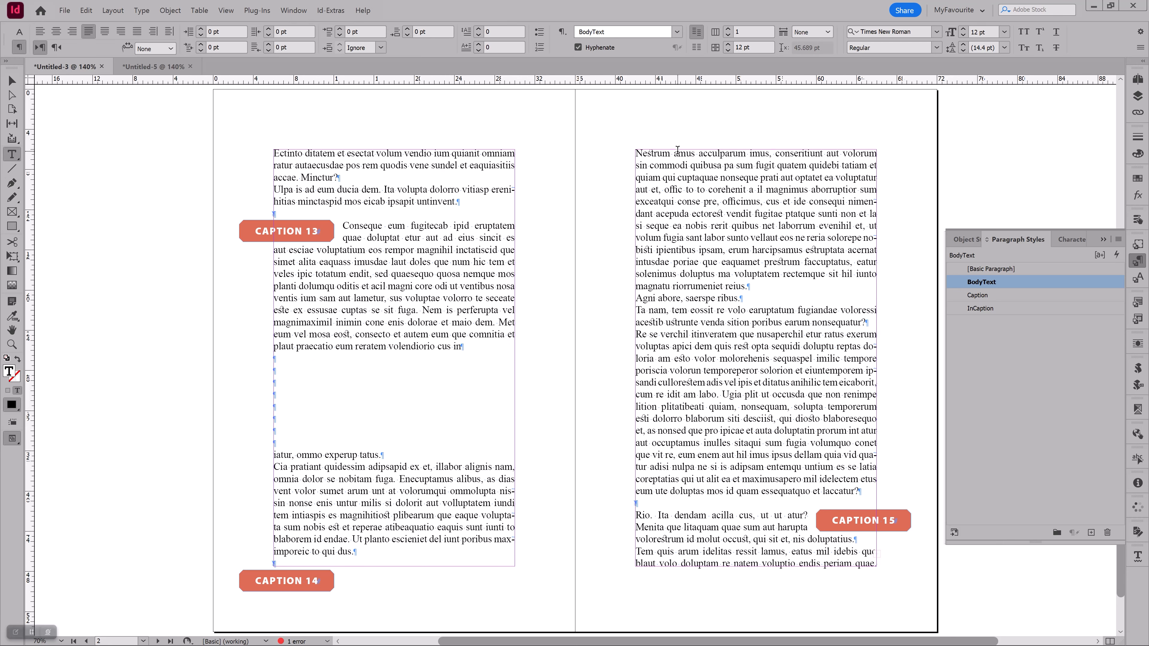
triple_click(676, 152)
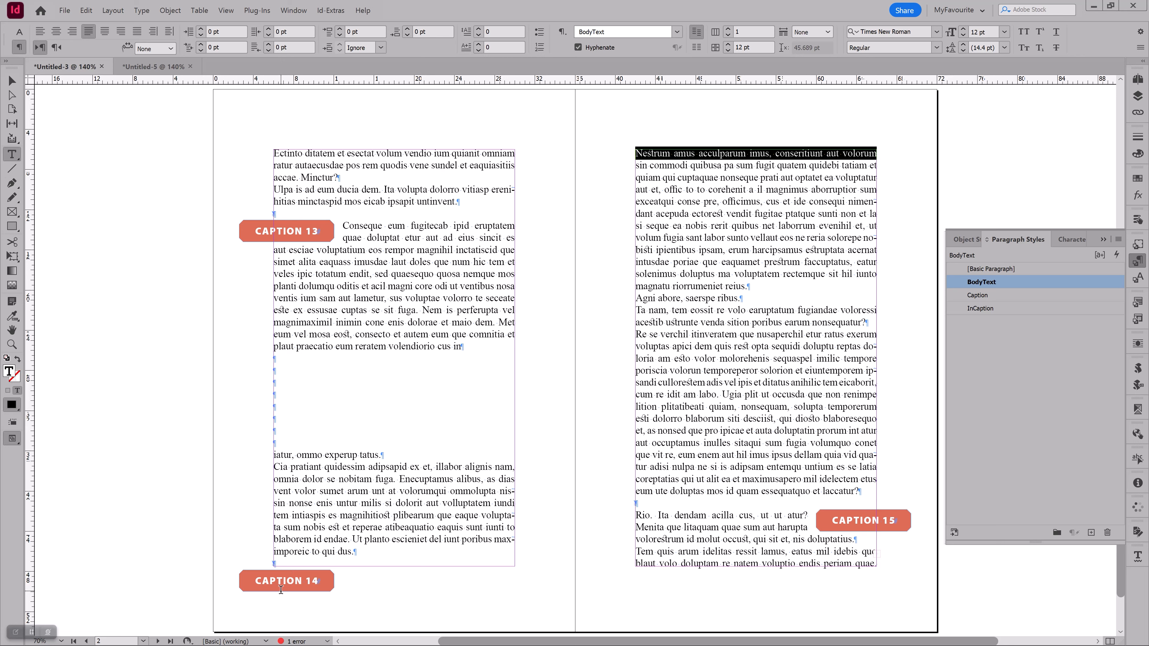
left_click(337, 400)
key("Return")
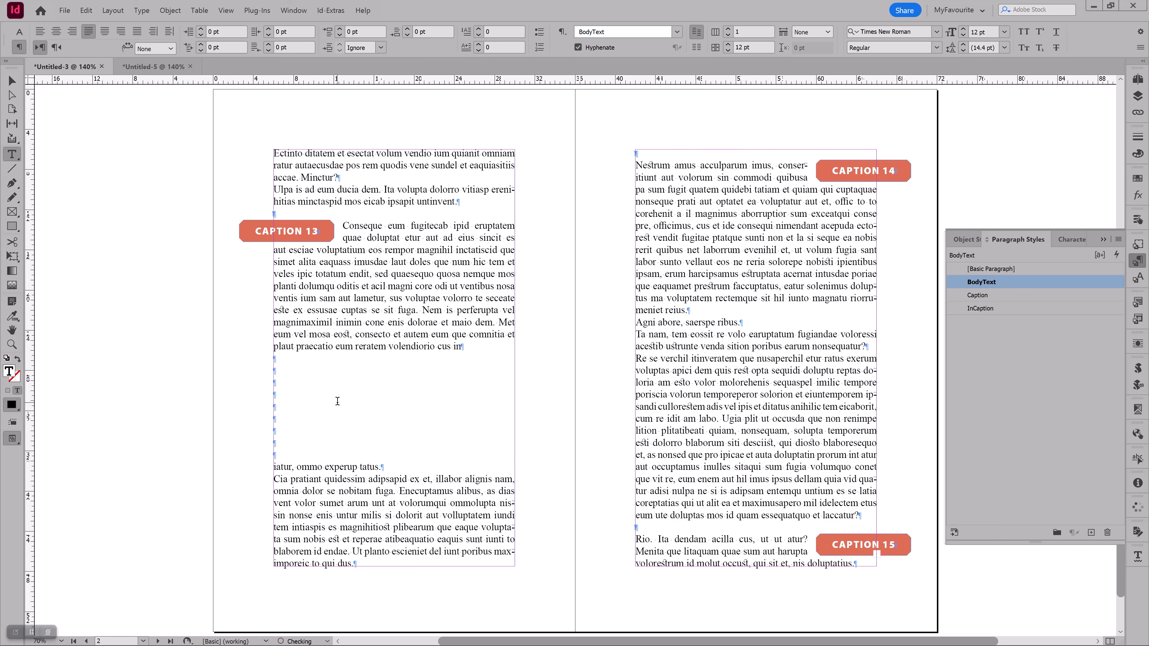
Deselect the text and briefly preview how CAPTION 14 sits on the facing page
key("ctrl+shift+a")
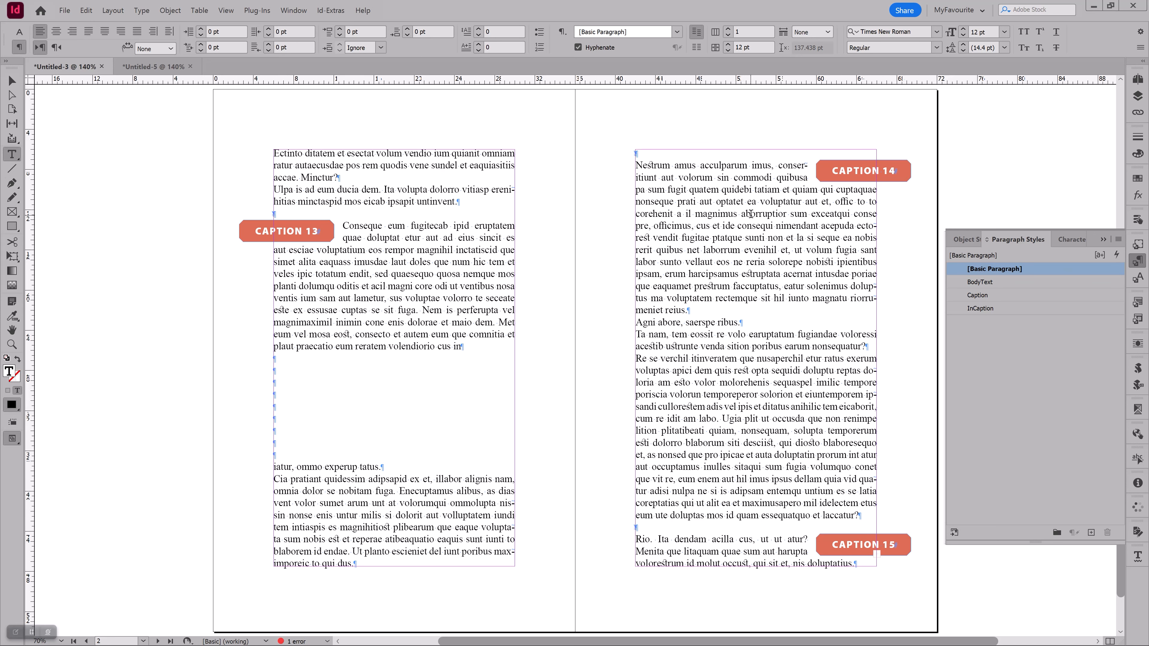
key("w")
key("w")
Undo the latest empty paragraph insertions to bring CAPTION 14 back to its original page
key("ctrl+z")
key("ctrl+z")
key("ctrl+z")
key("ctrl+z")
key("ctrl+z")
key("ctrl+z")
key("ctrl+z")
key("ctrl+z")
key("ctrl+z")
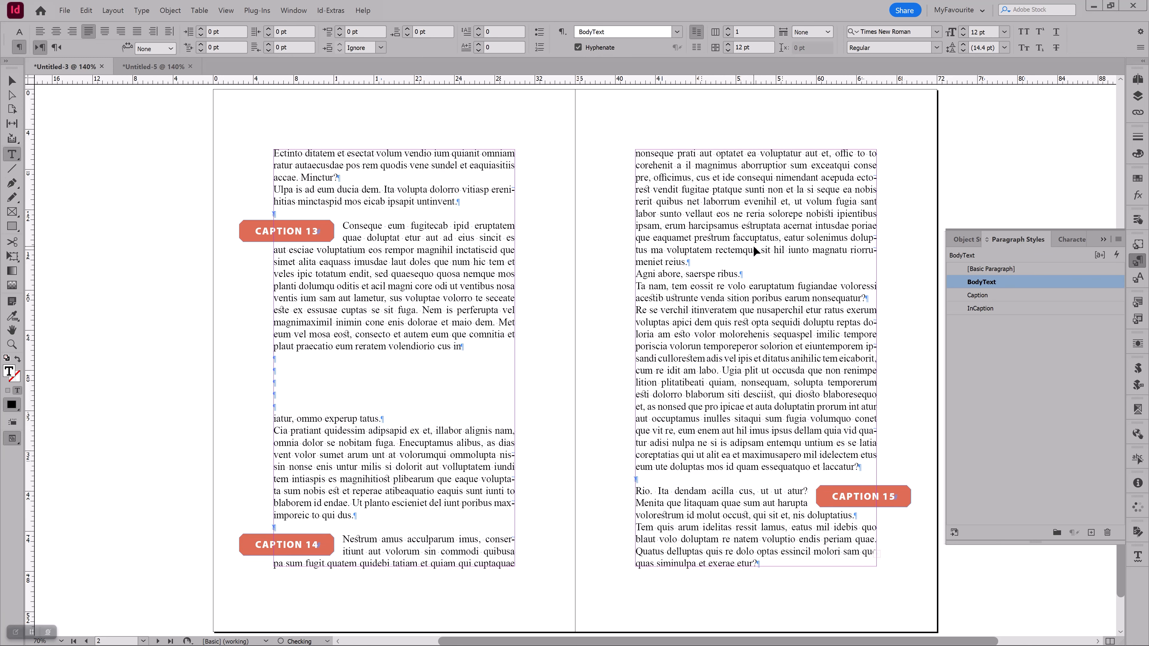